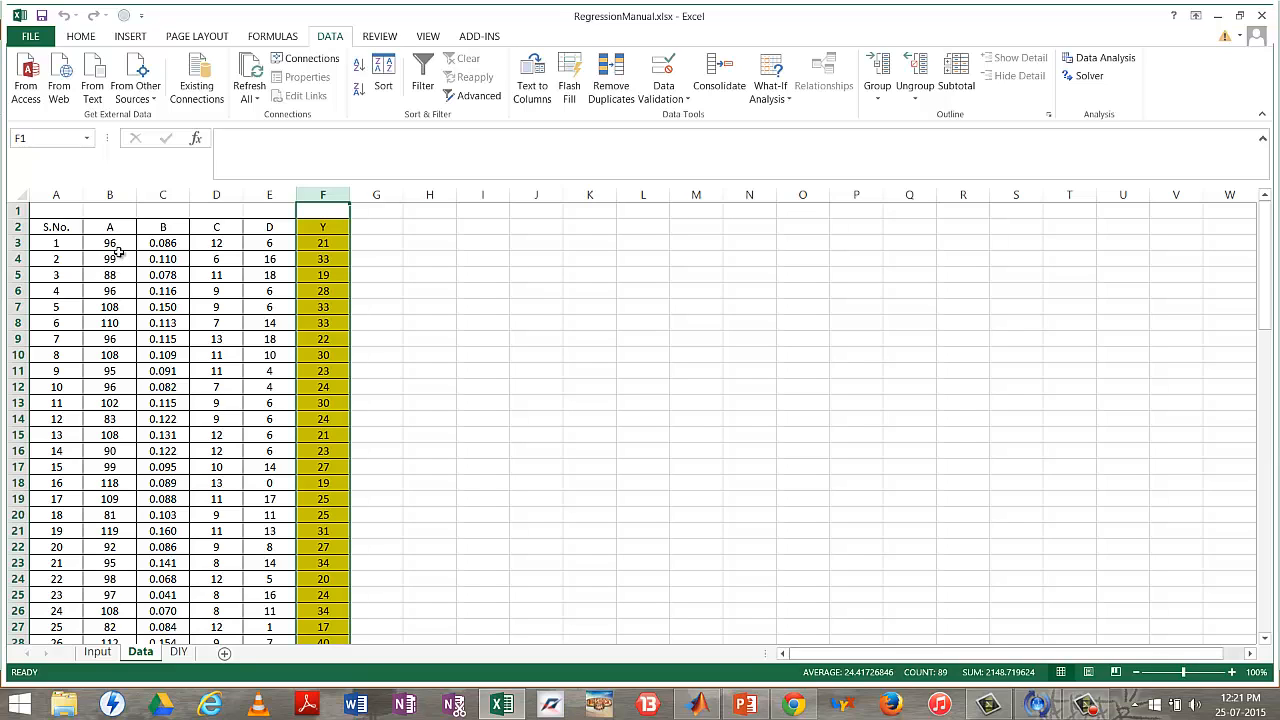
left_click_drag(109, 231, 268, 233)
left_click(320, 228)
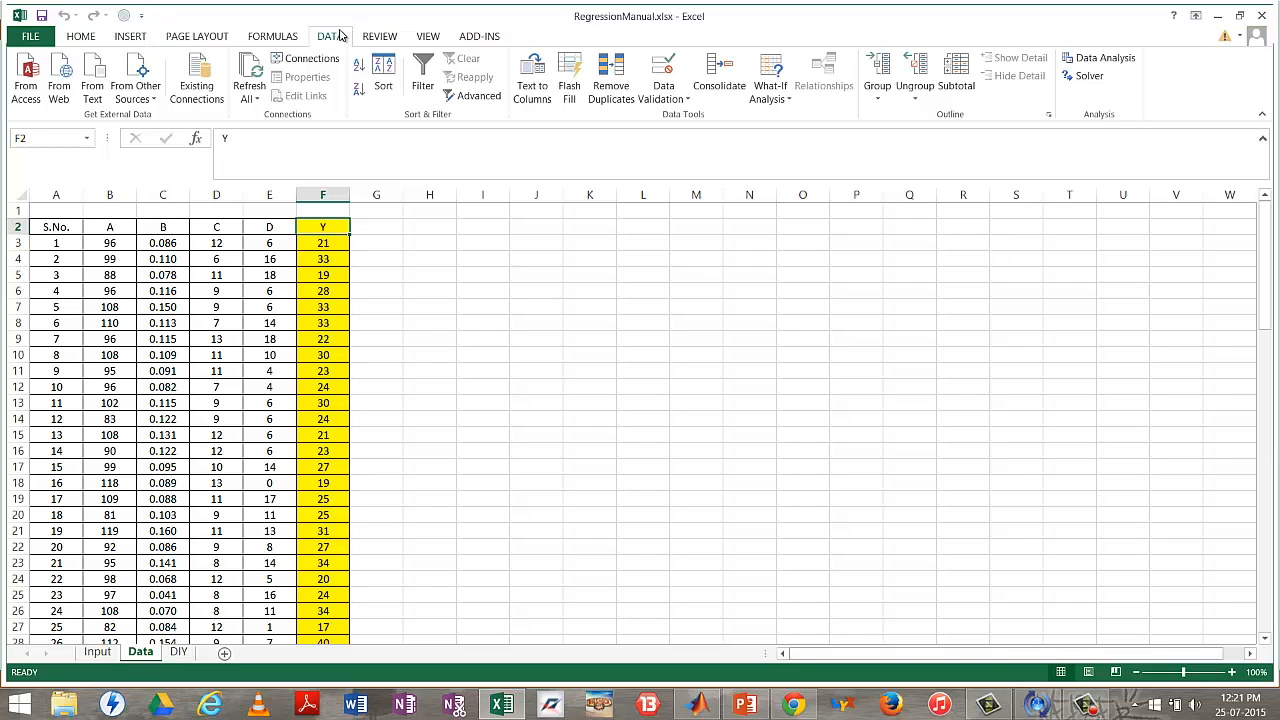
left_click(83, 40)
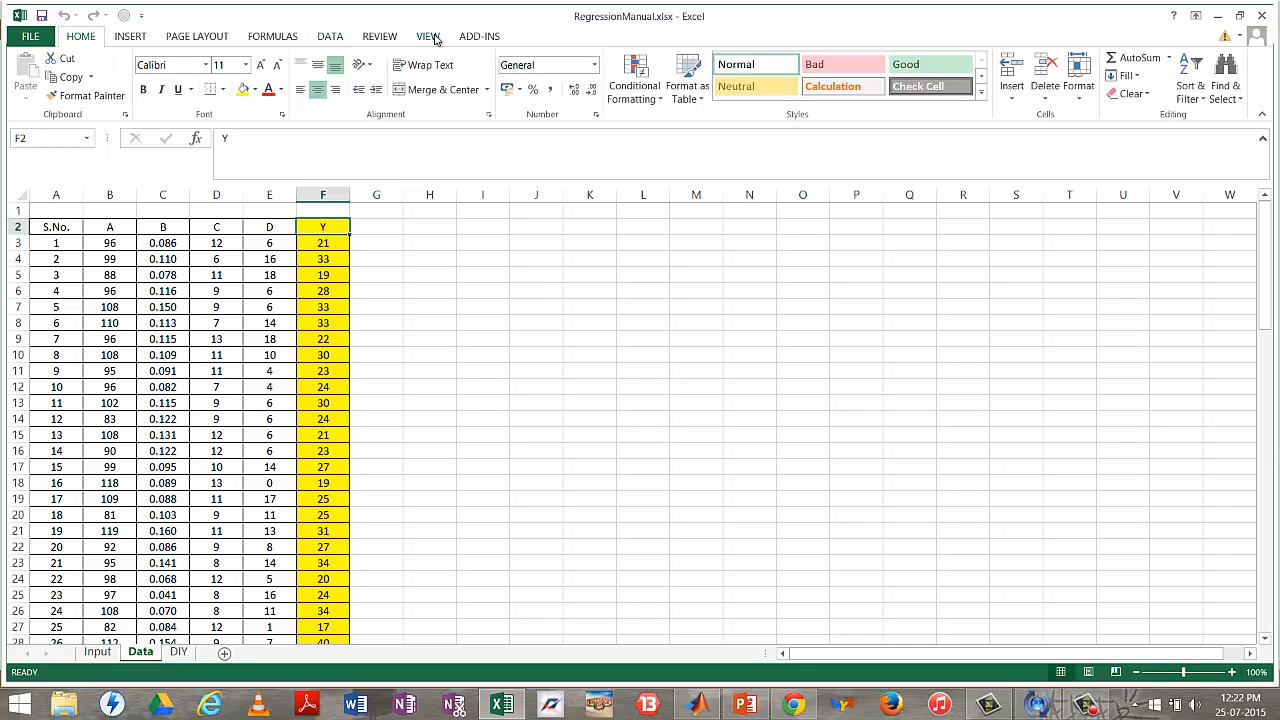
Open the Regression tool from the Data Analysis add-in
left_click(336, 42)
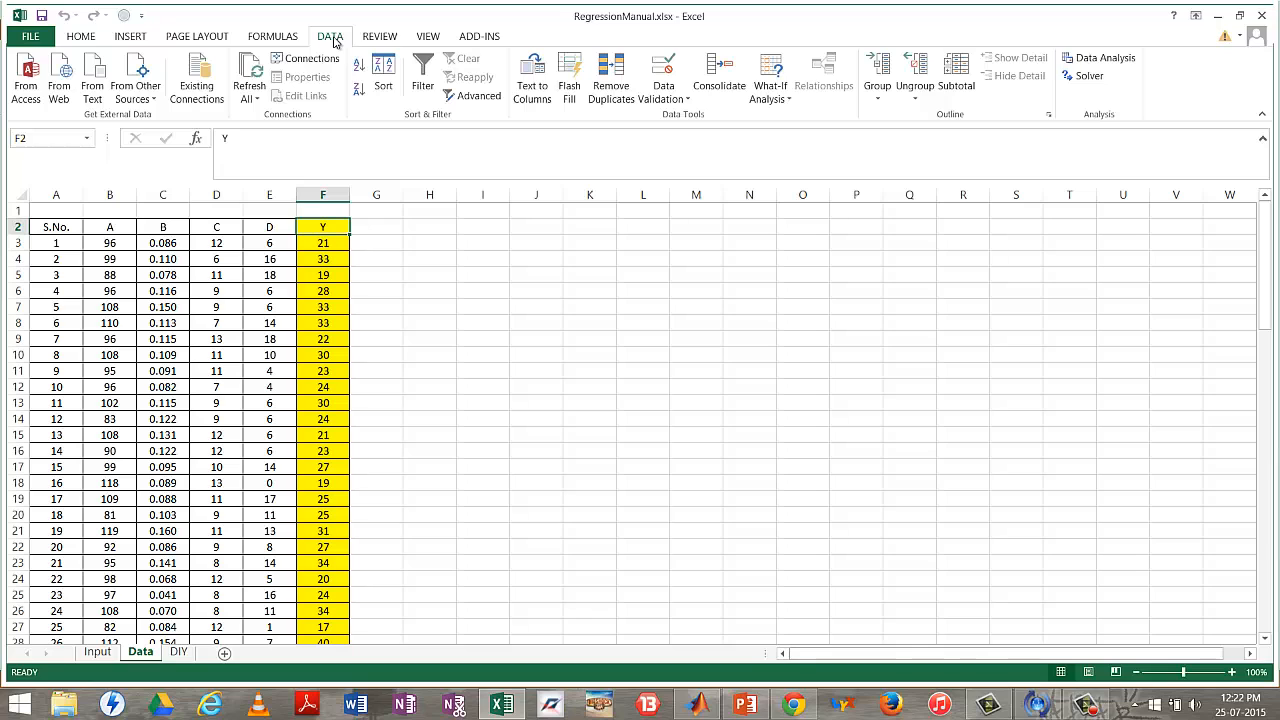
left_click(1124, 59)
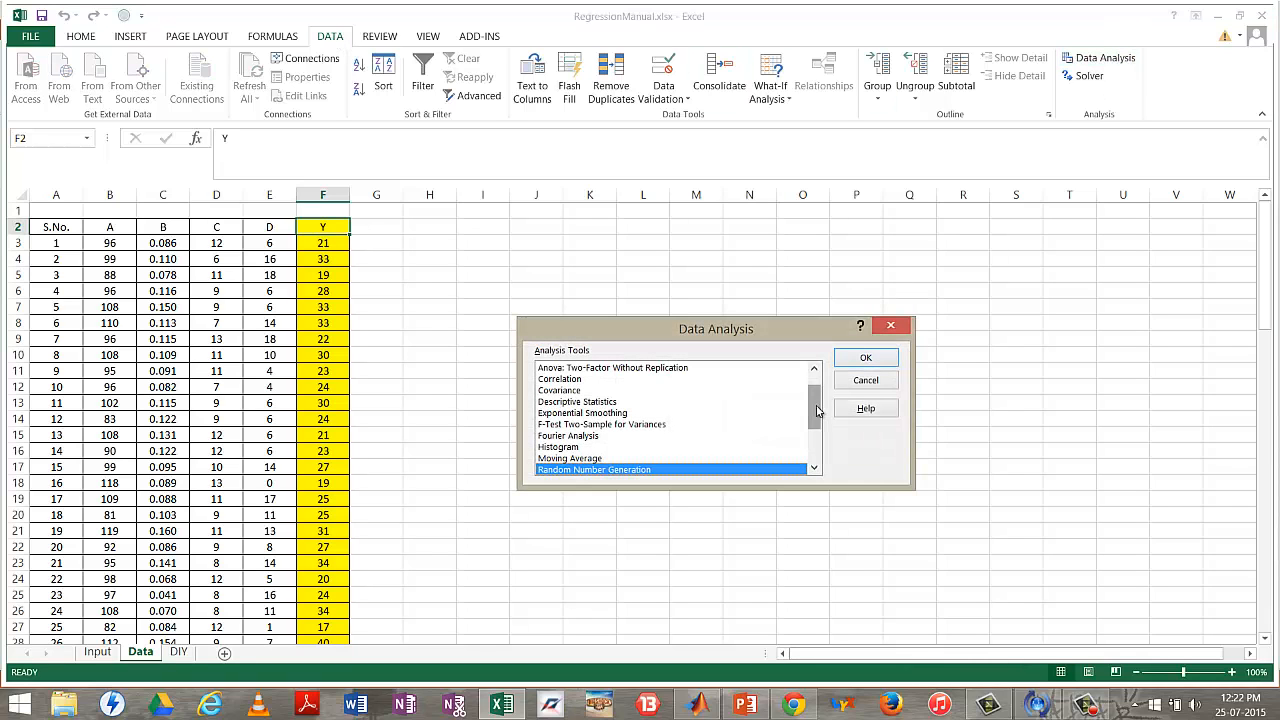
left_click_drag(816, 410, 815, 478)
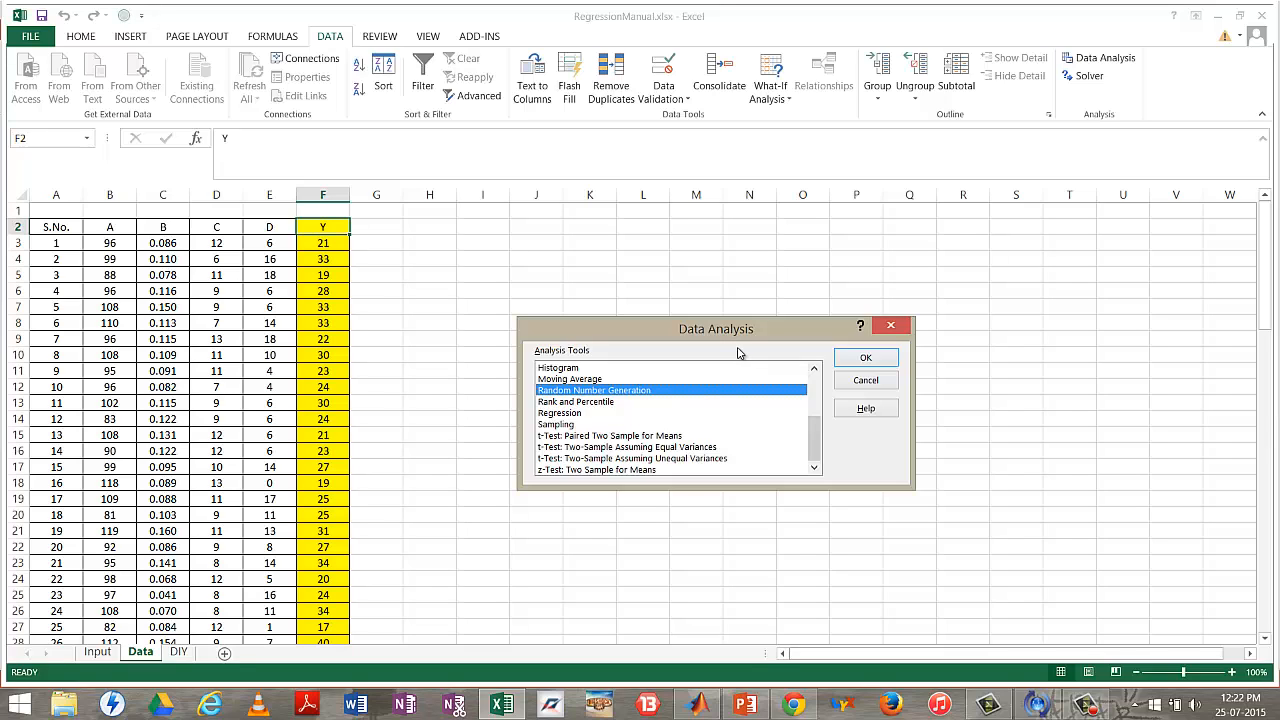
left_click(577, 414)
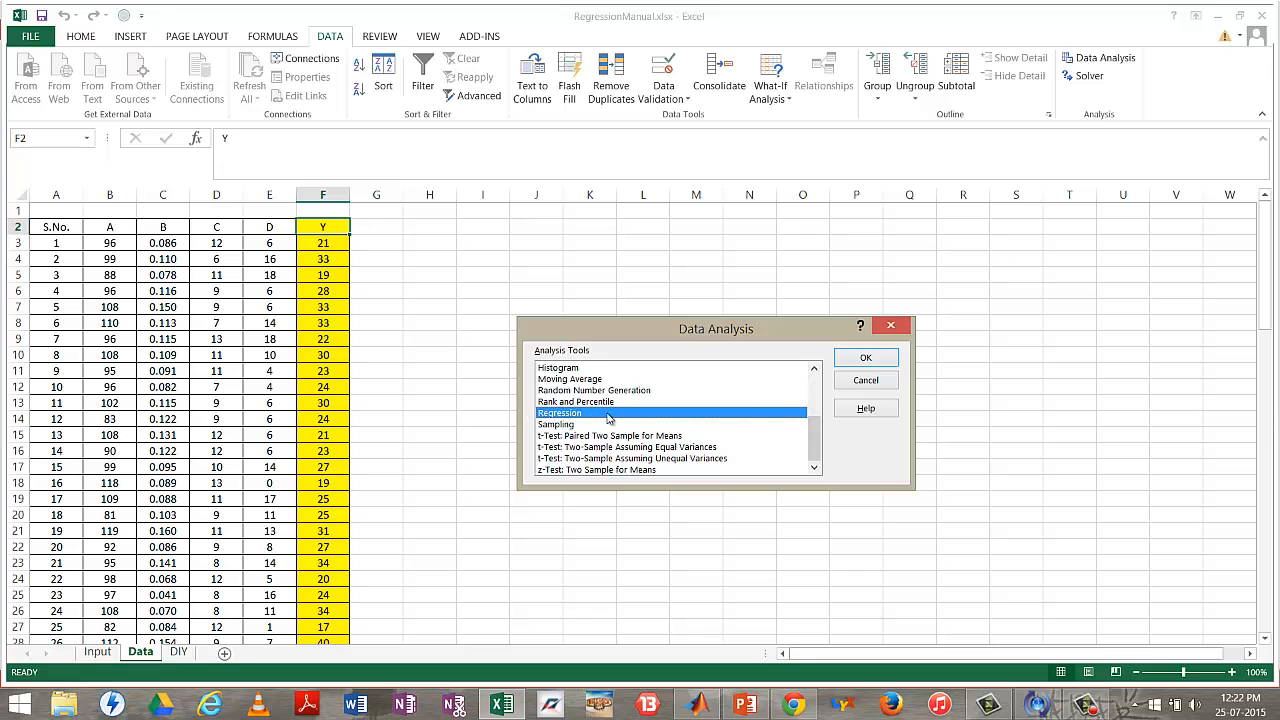
left_click(868, 360)
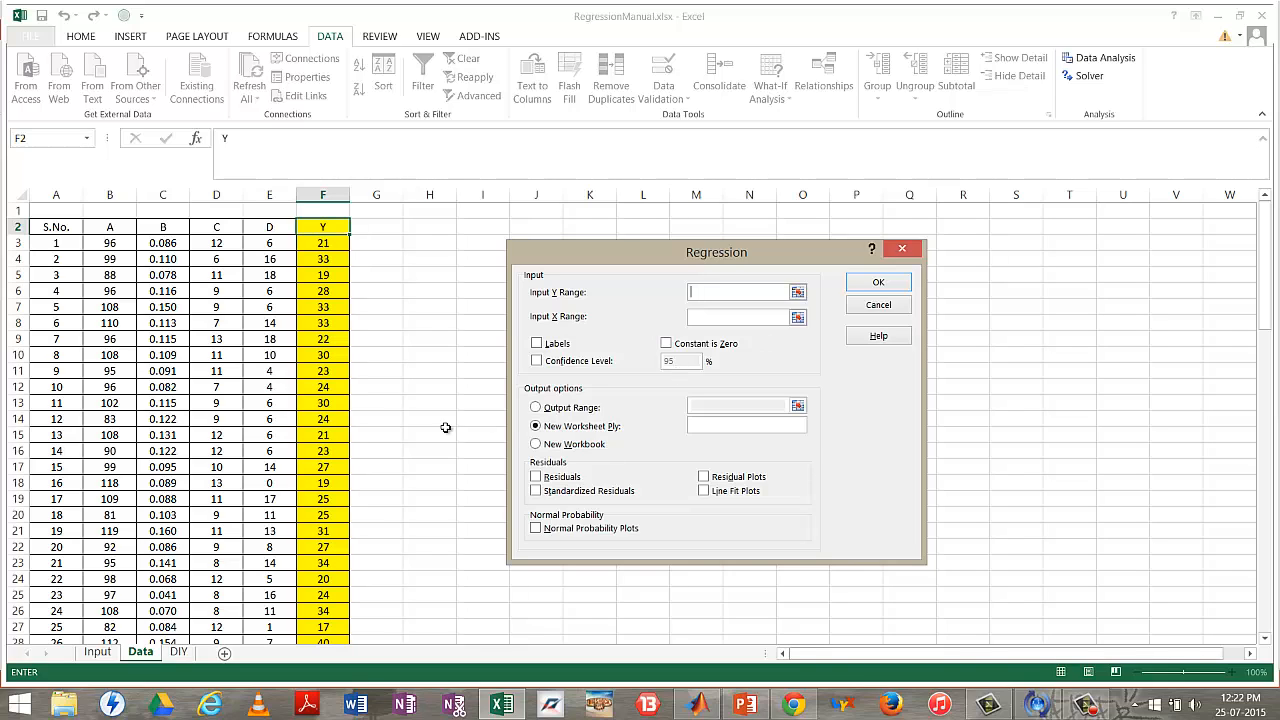
Set the regression's Y input range to the Y column including its header, $F$2:$F$90
left_click(742, 294)
left_click(320, 229)
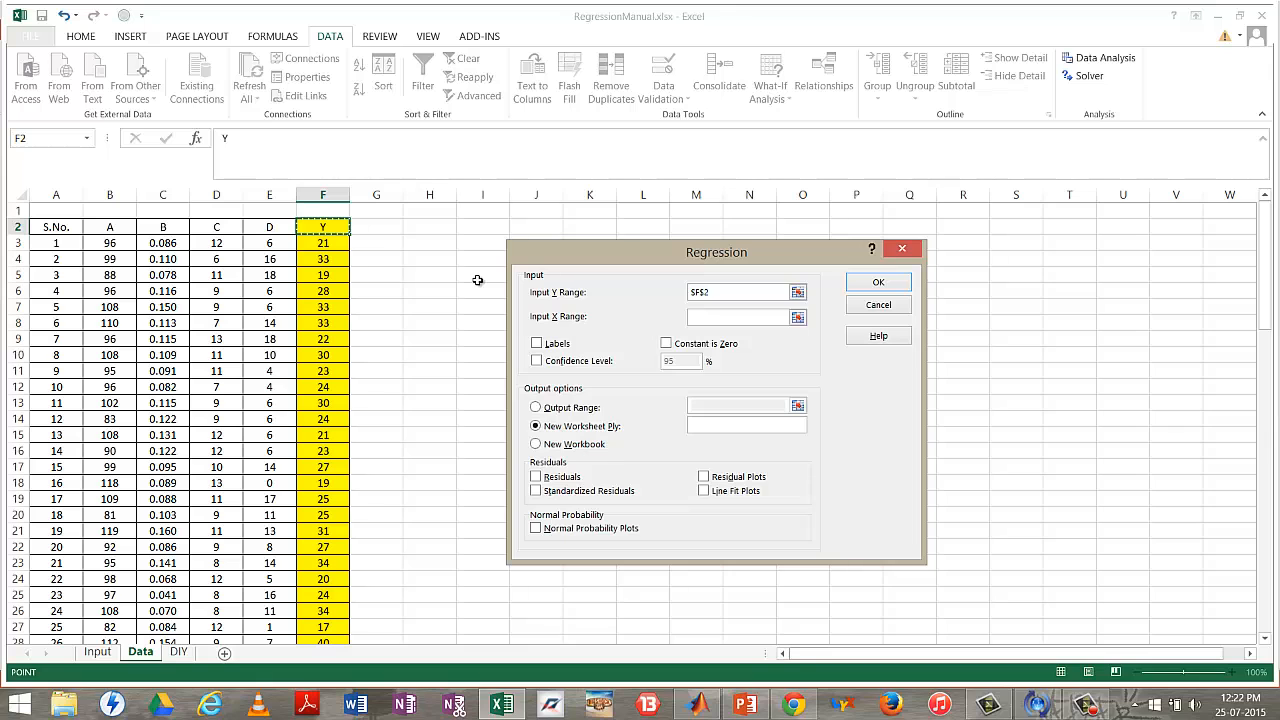
key("ctrl+shift+Down")
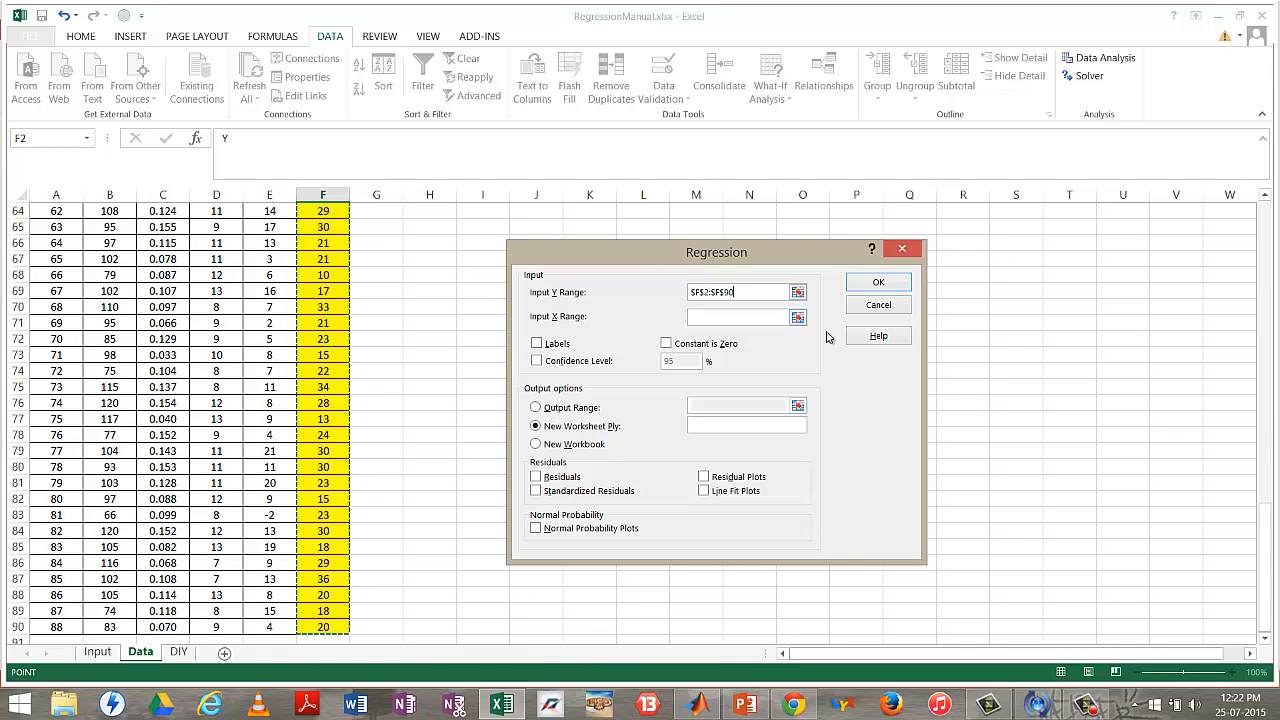
scroll(471, 391, "up", 20)
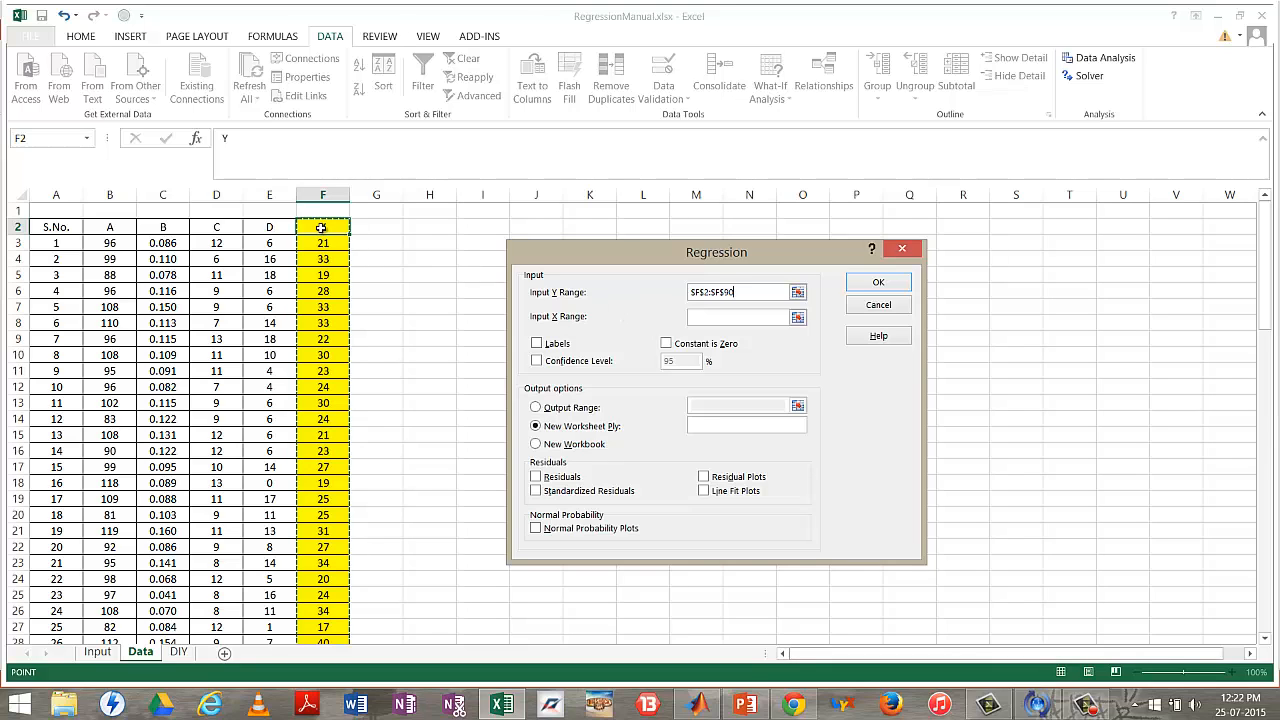
left_click_drag(322, 228, 310, 455)
key("ctrl+shift+Down")
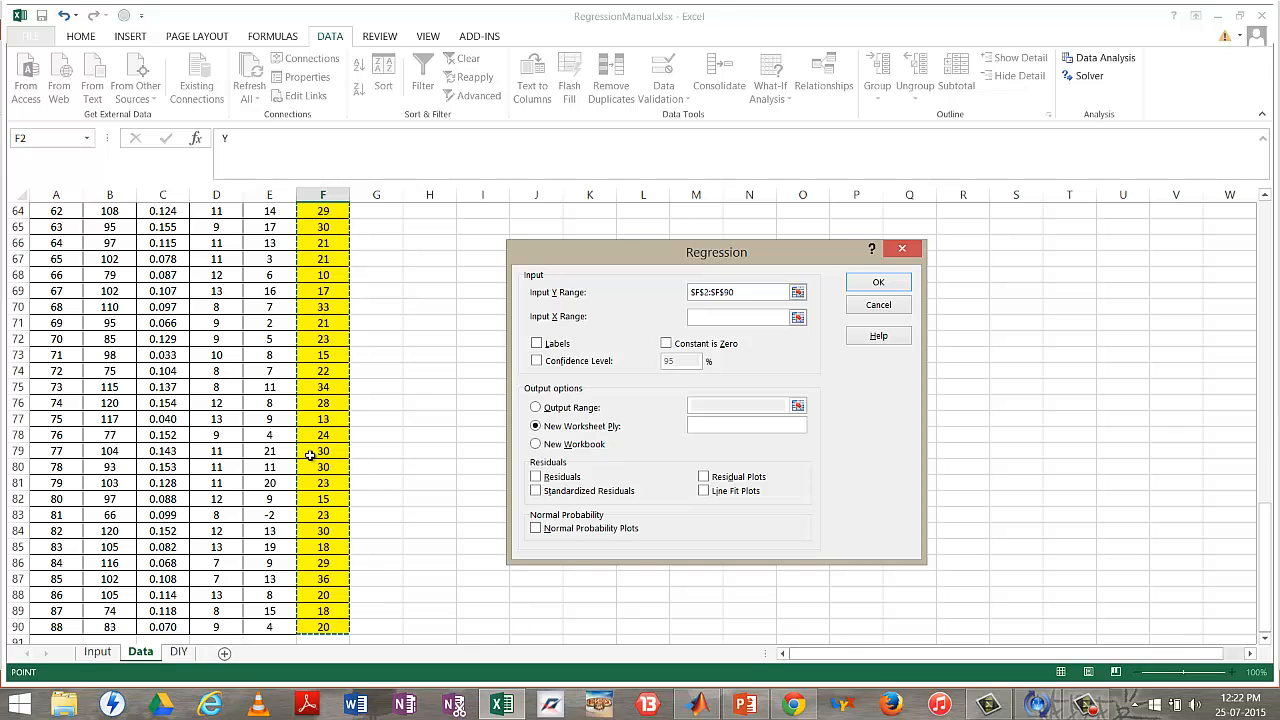
Set the regression's X input range to columns A to D of the data including their headers, $B$2:$E$90
left_click(797, 317)
scroll(214, 377, "up", 20)
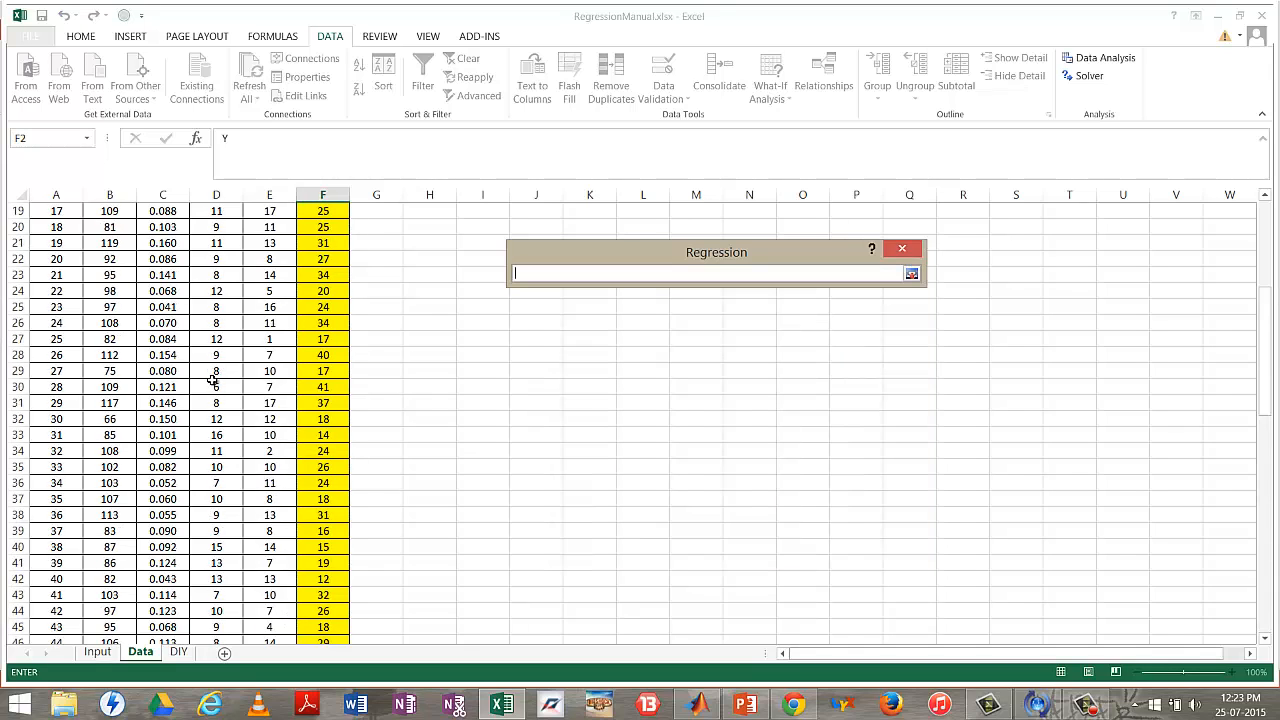
left_click_drag(109, 228, 282, 229)
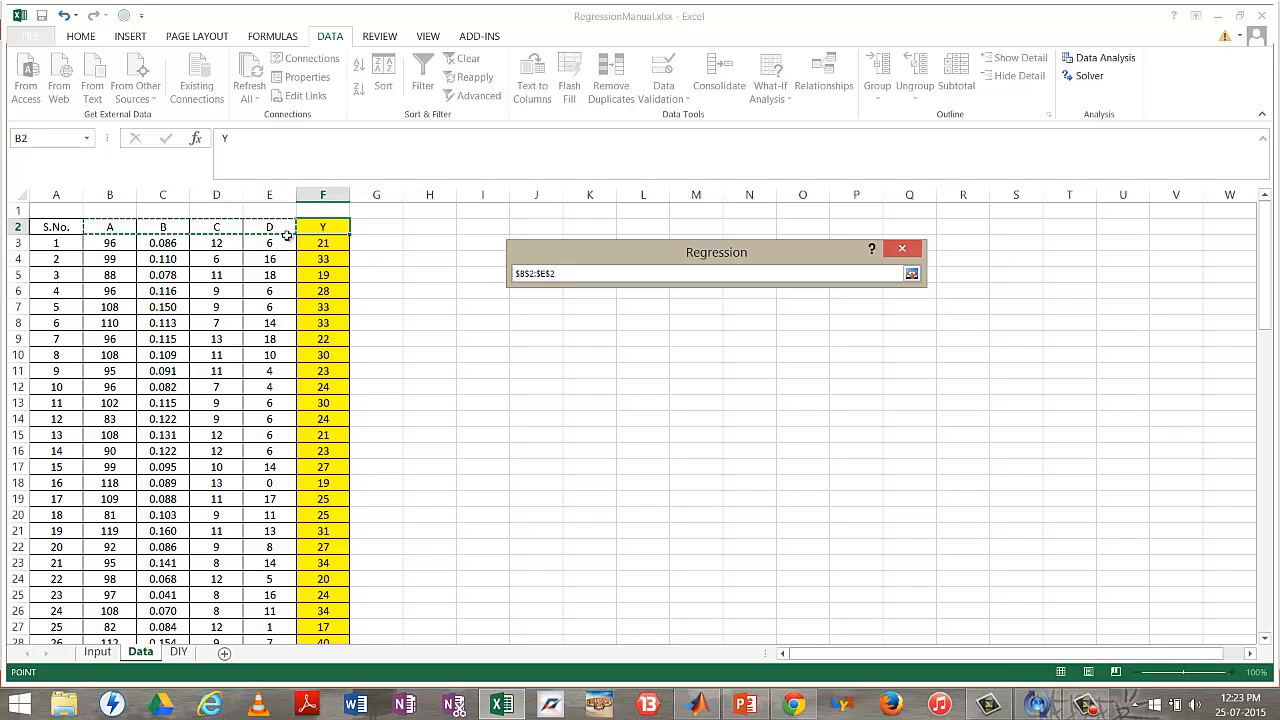
key("ctrl+shift+Down")
scroll(347, 284, "down", 1)
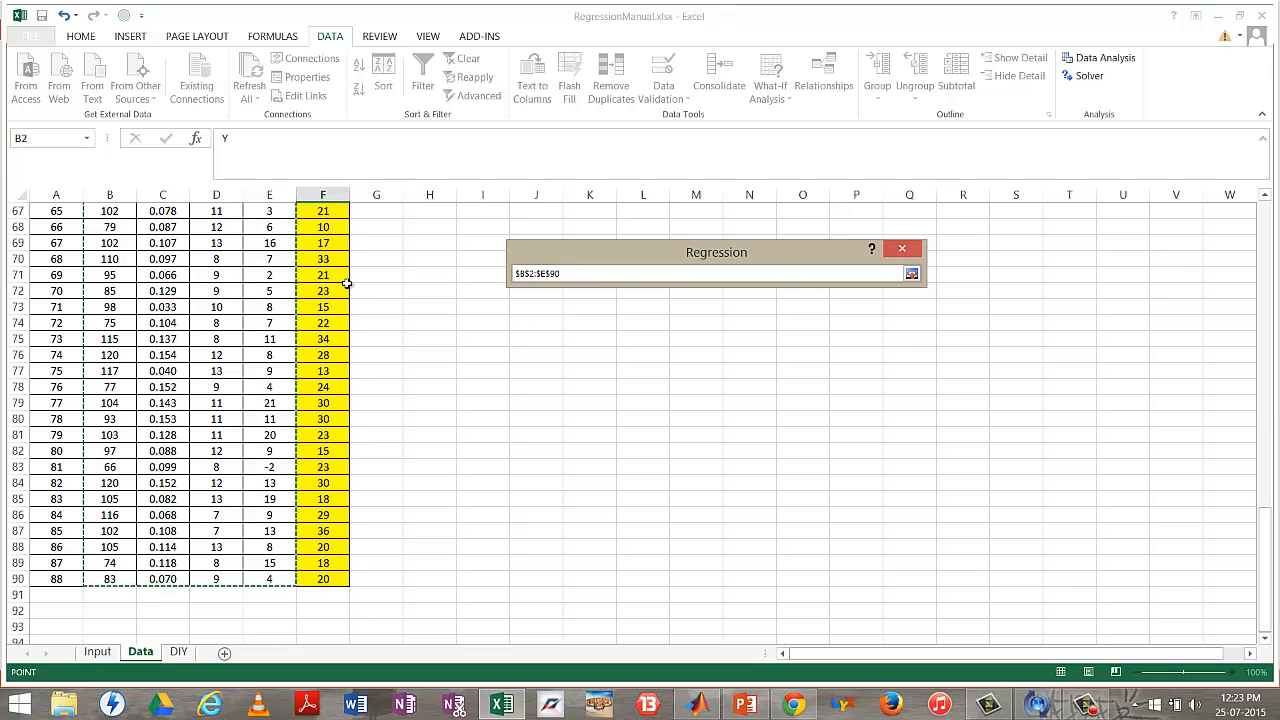
scroll(347, 284, "up", 20)
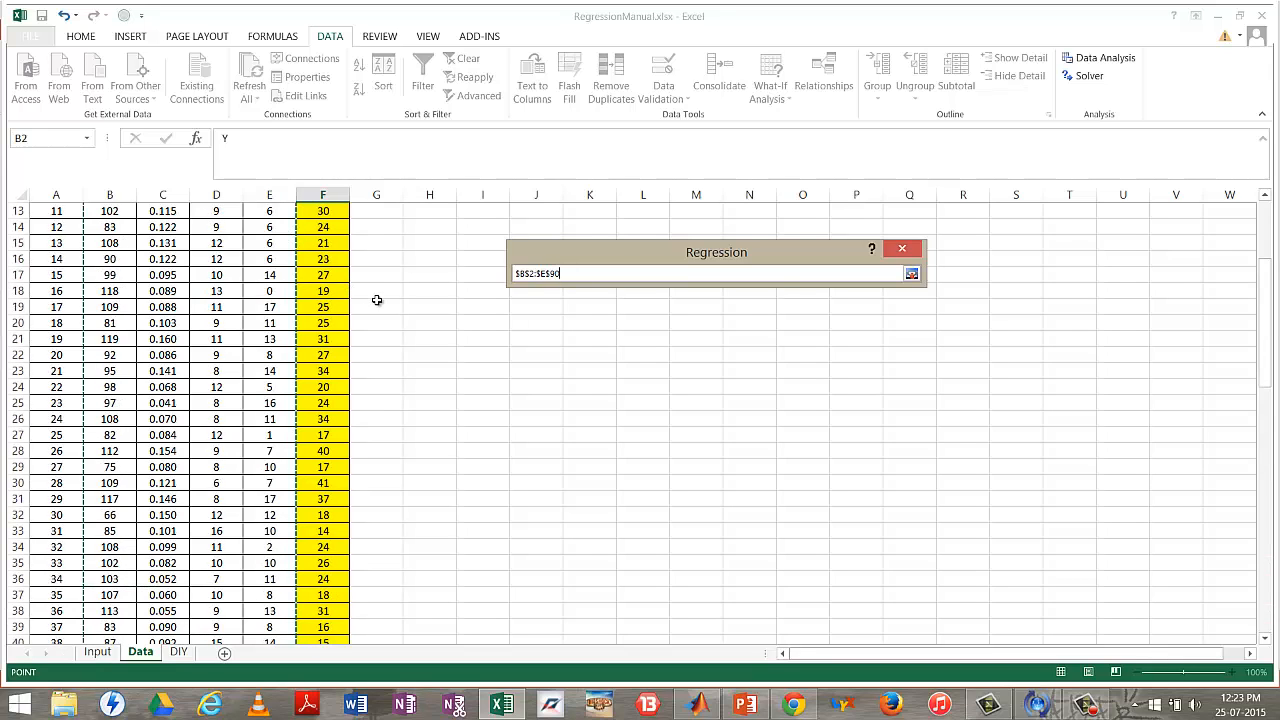
left_click(911, 275)
Run the regression with Labels enabled onto a new worksheet, and widen column A of the output to fit its row labels
left_click(537, 344)
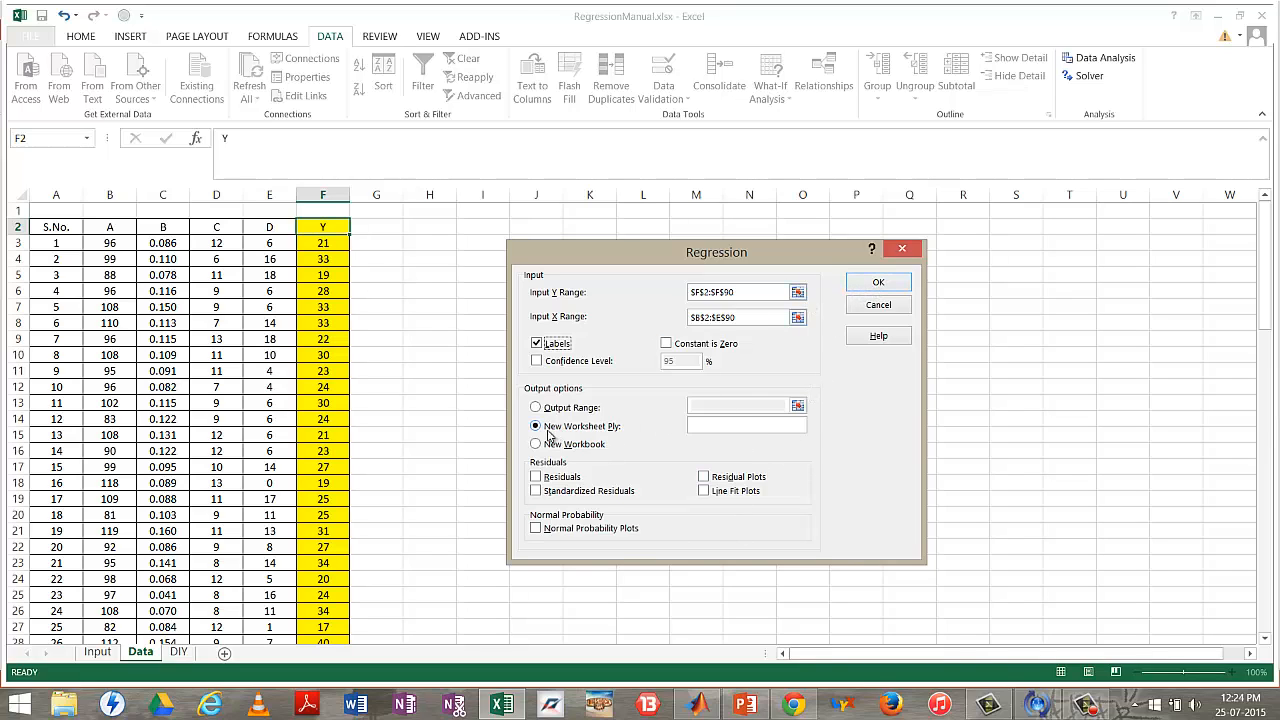
left_click(877, 286)
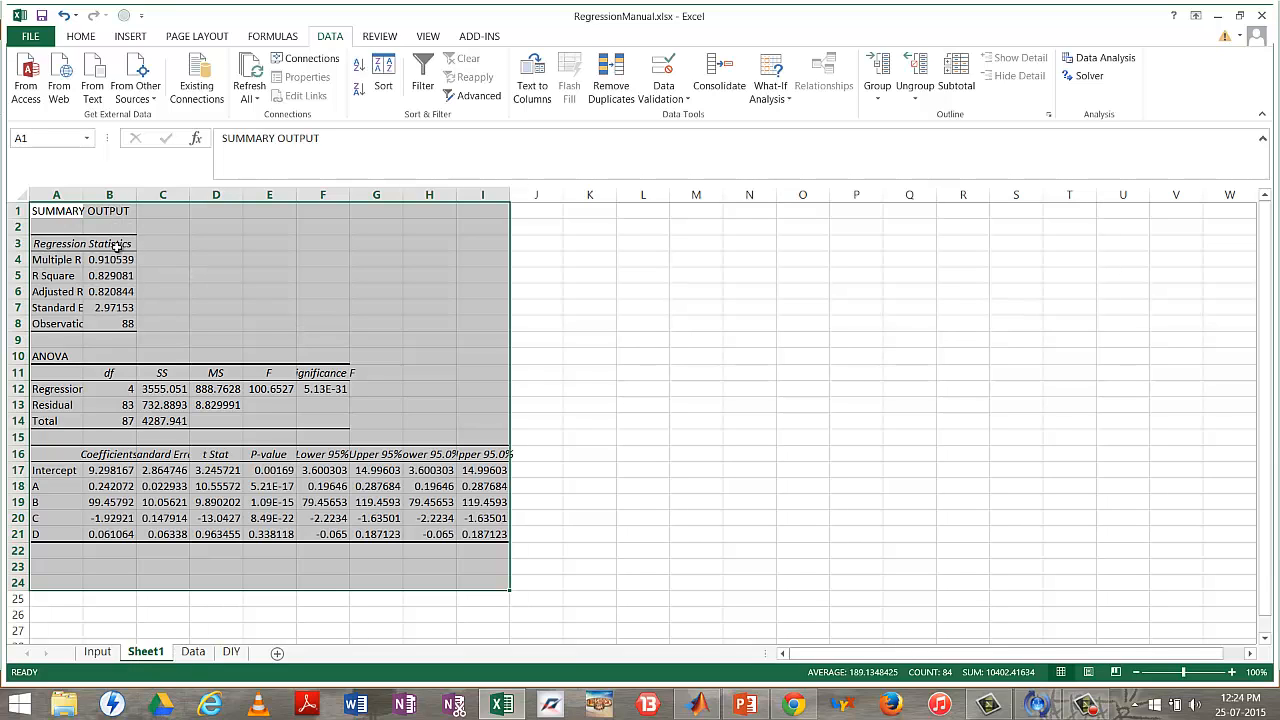
mouse_move(143, 205)
left_mouse_down()
mouse_move(174, 208)
mouse_move(140, 208)
left_mouse_up()
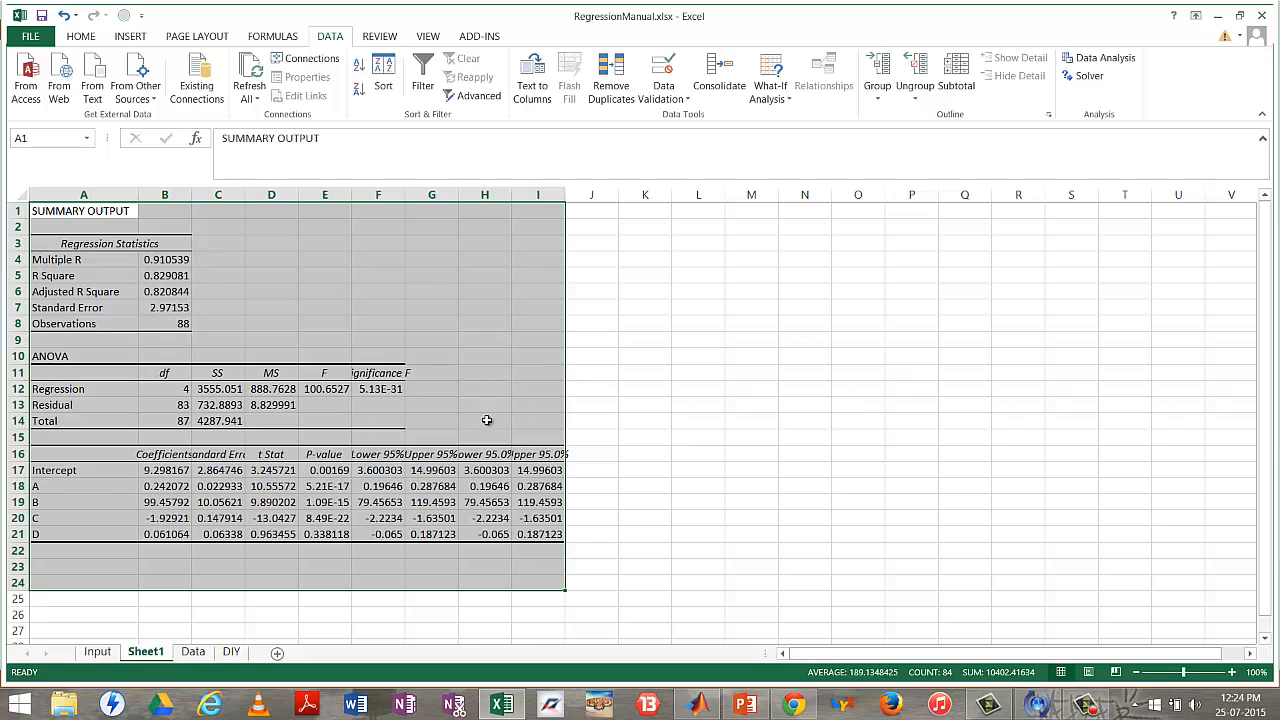
left_click(457, 320)
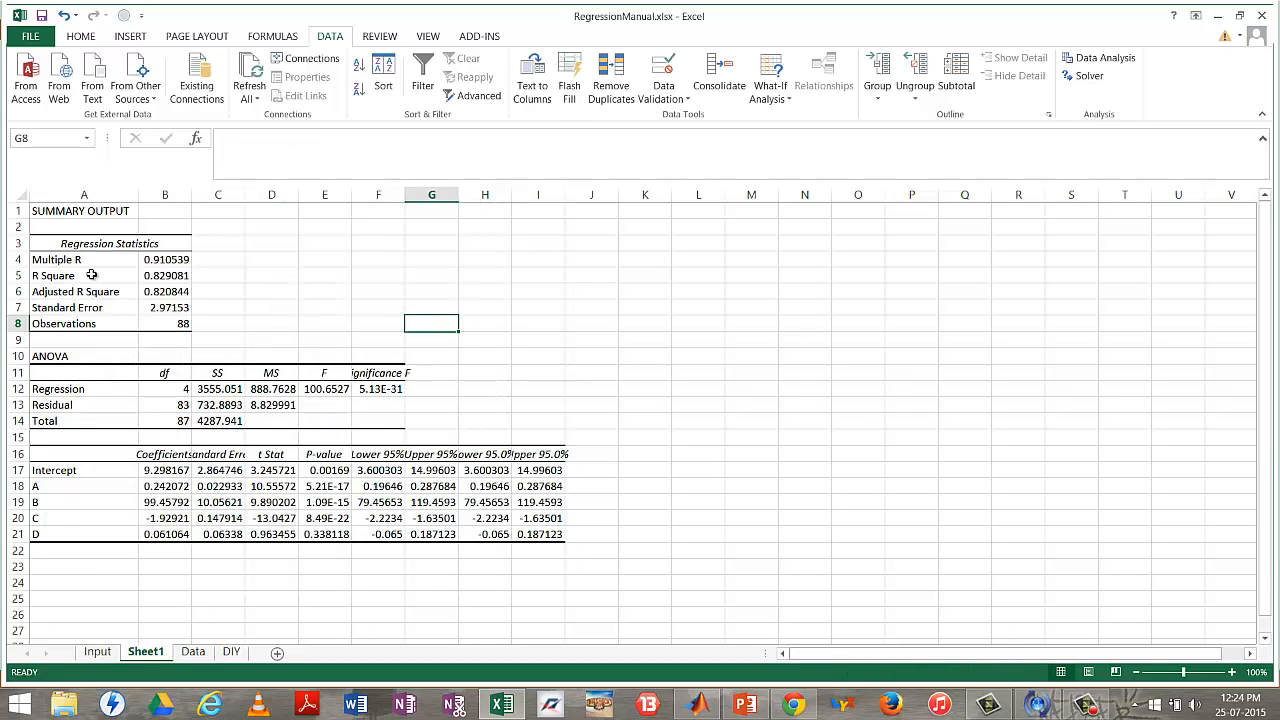
Examine the Regression Statistics: R Square, Multiple R, Adjusted R Square, Standard Error and Observations
left_click_drag(80, 278, 165, 277)
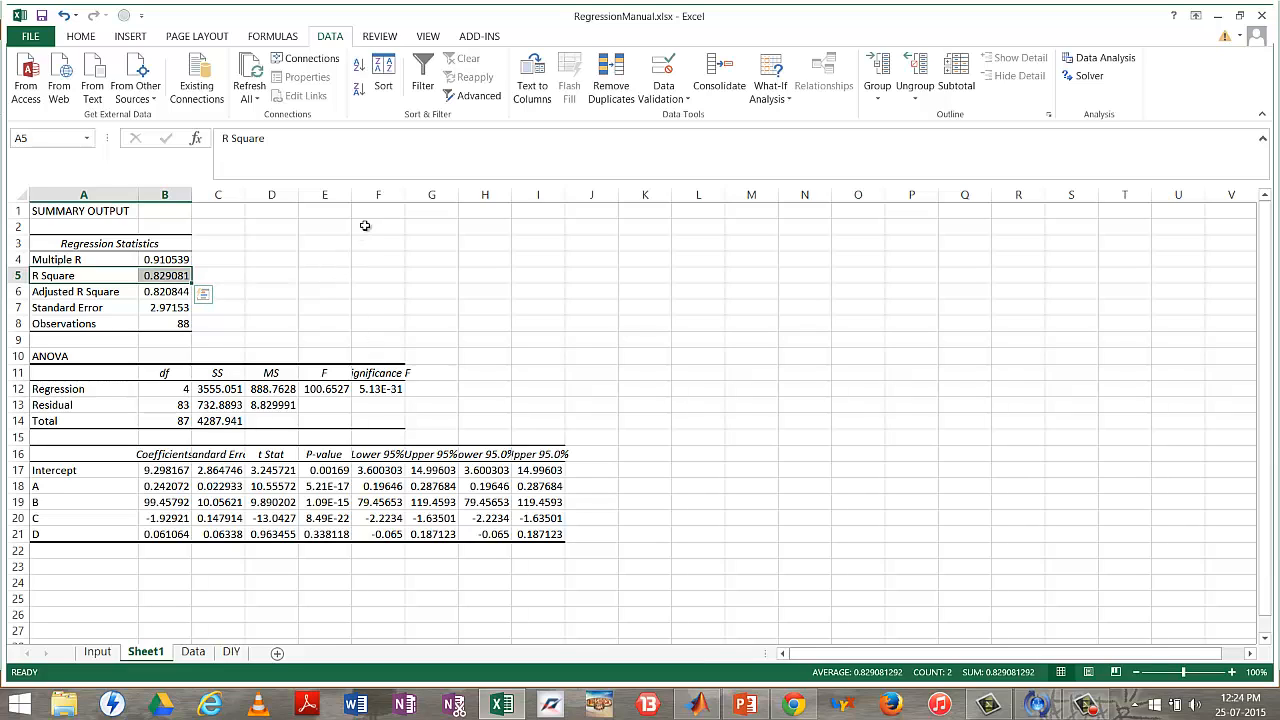
left_click(177, 260)
left_click_drag(85, 262, 178, 260)
left_click(289, 274)
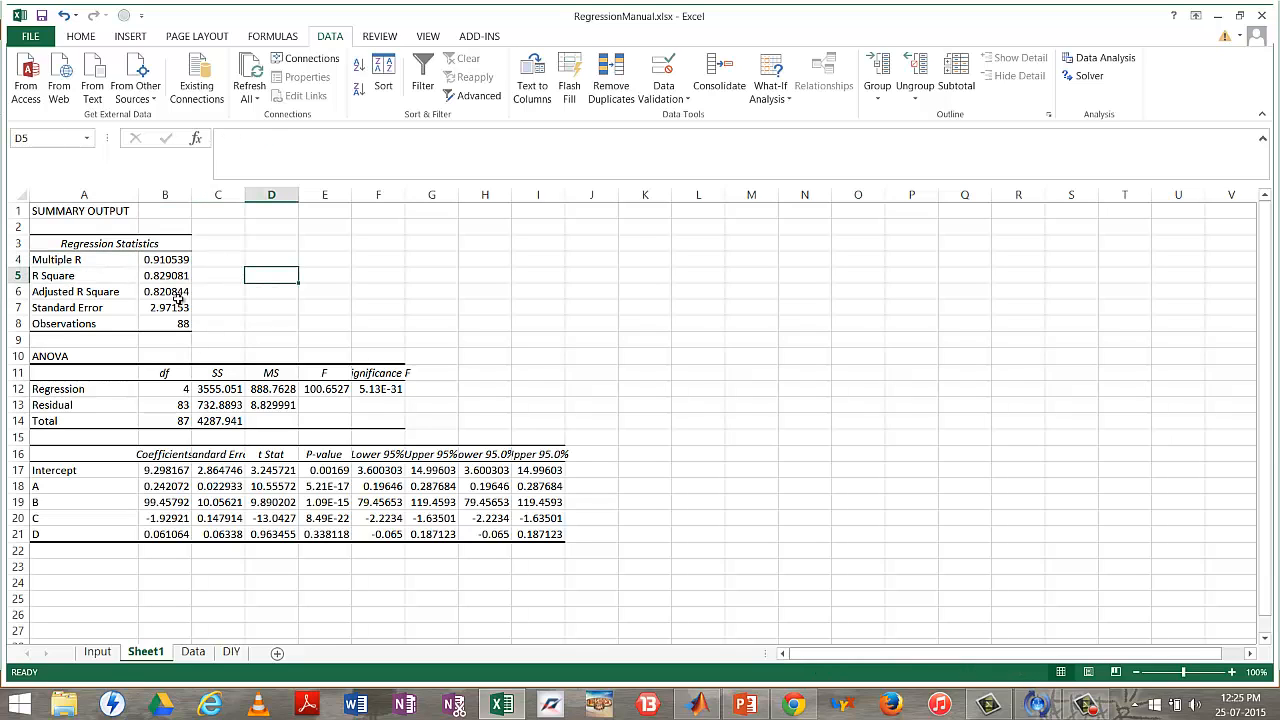
left_click_drag(114, 294, 168, 293)
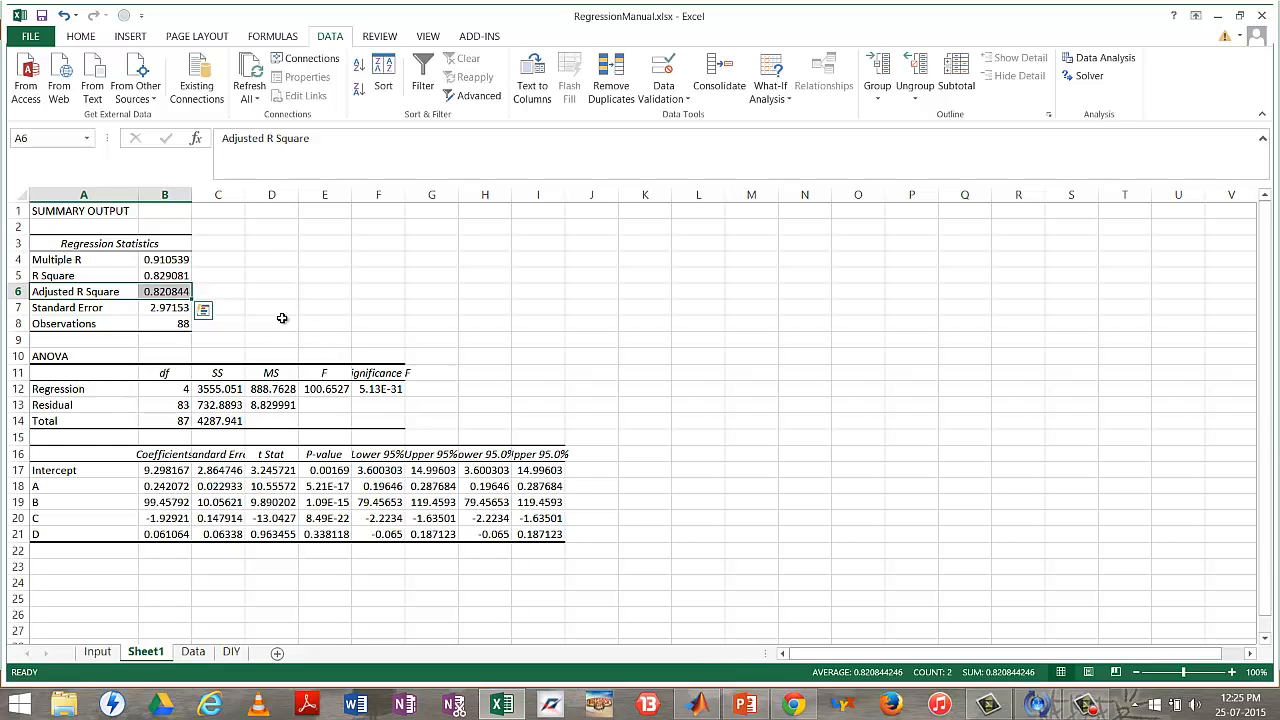
left_click(313, 271)
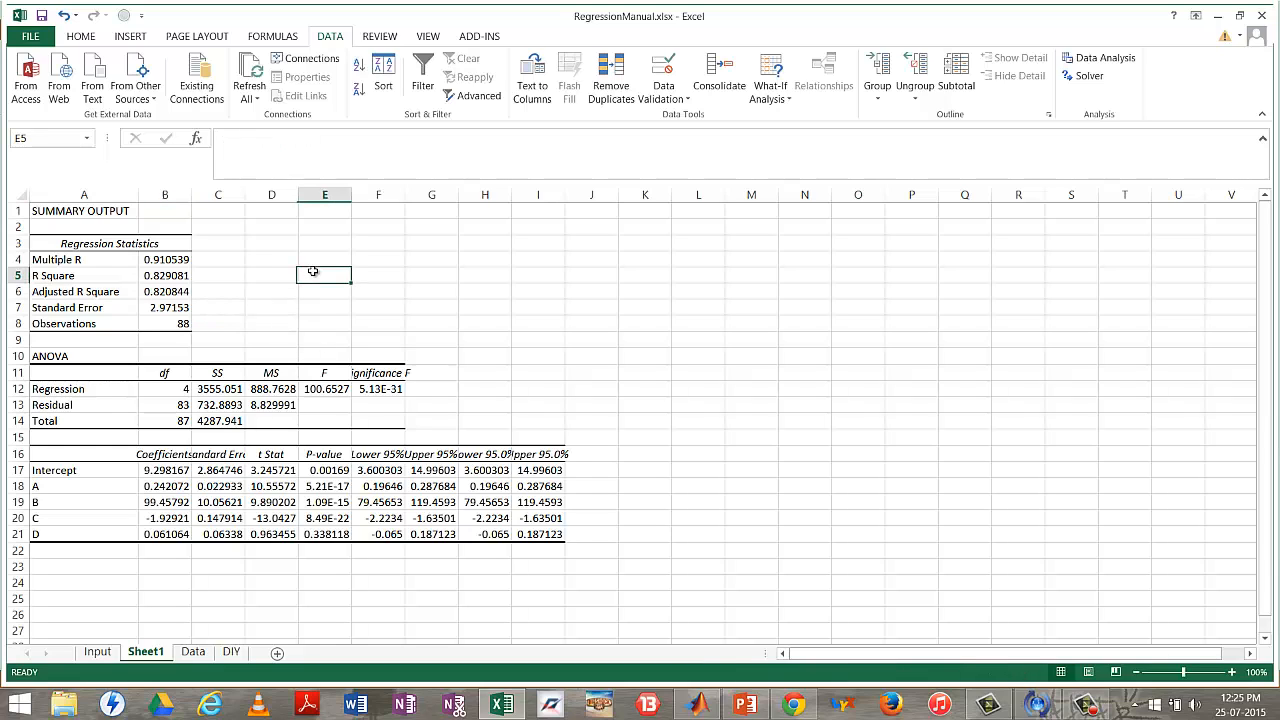
left_click_drag(103, 310, 190, 311)
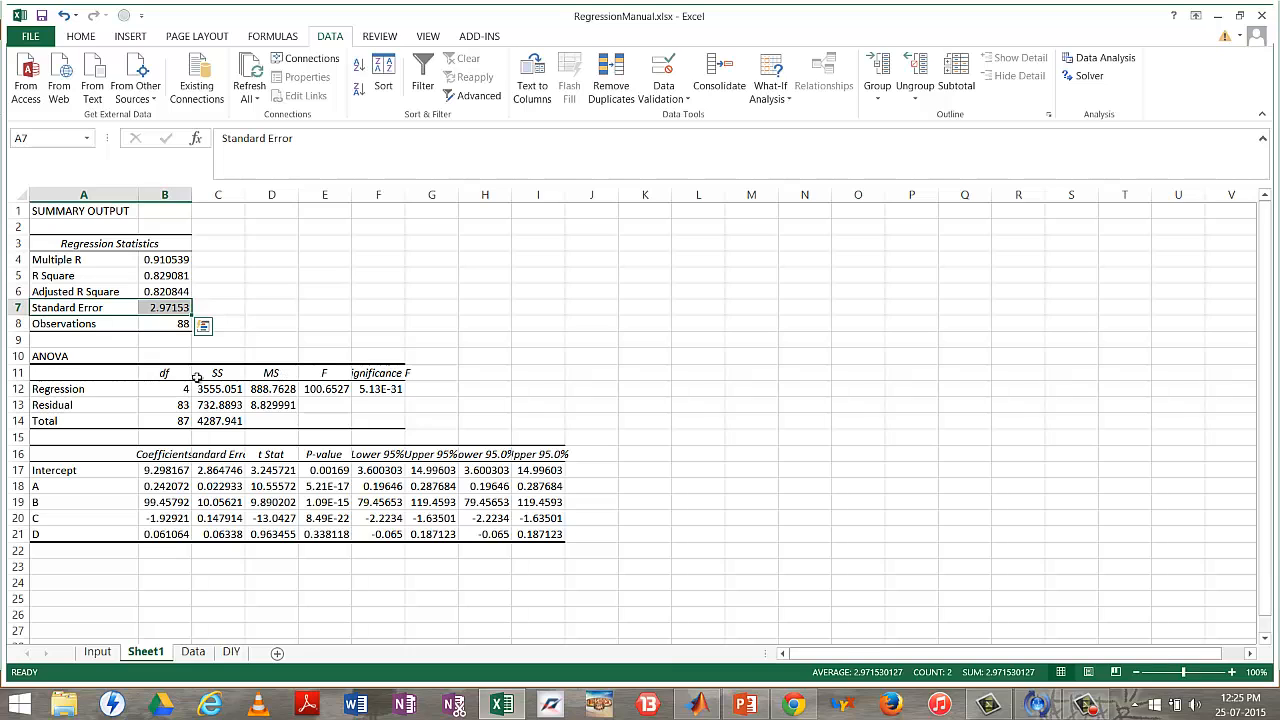
left_click_drag(83, 326, 192, 324)
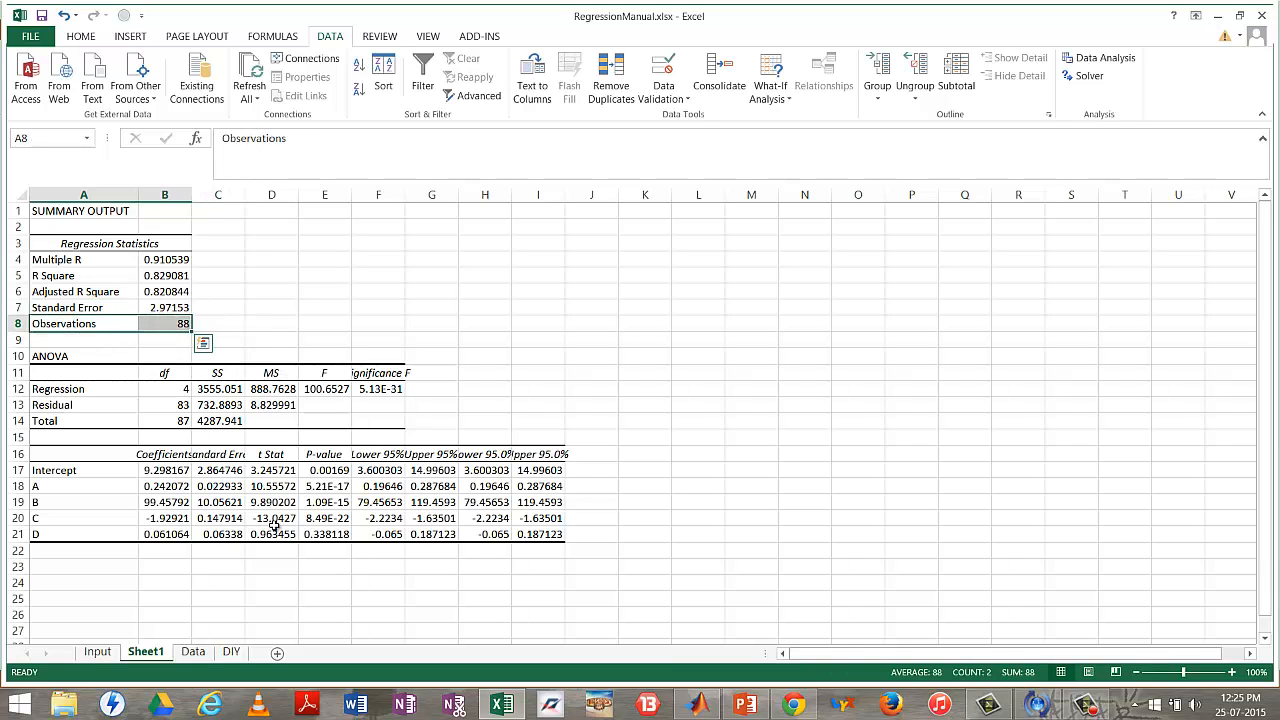
left_click(578, 388)
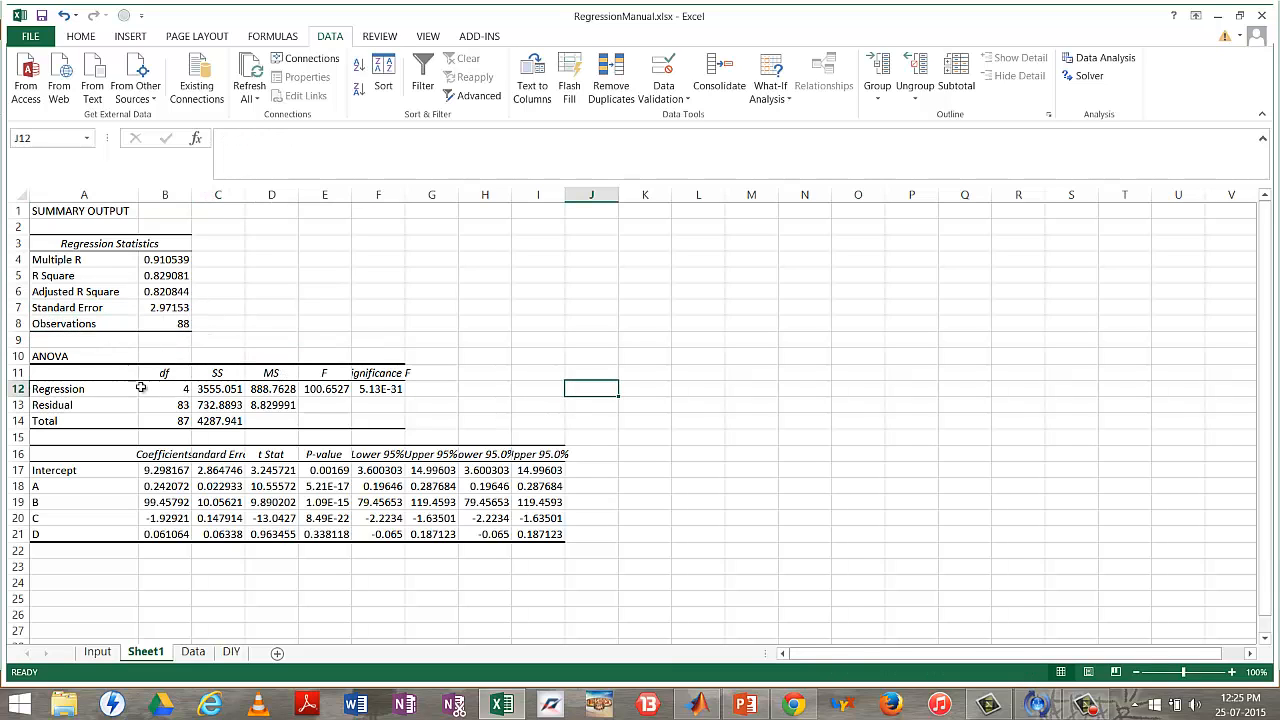
Review the Regression Statistics, ANOVA and coefficients tables, and widen column B to fit the Coefficients heading
left_click_drag(39, 244, 176, 324)
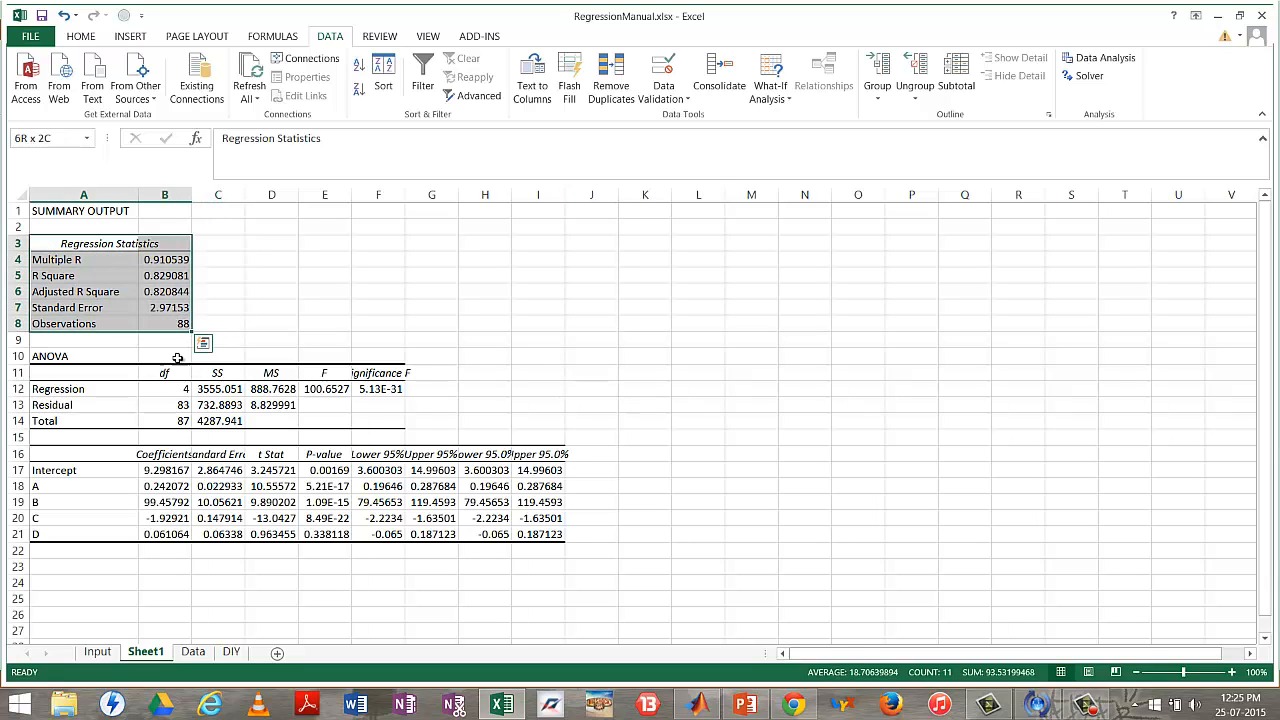
left_click(44, 358)
key("ctrl+a")
left_click_drag(42, 459, 550, 537)
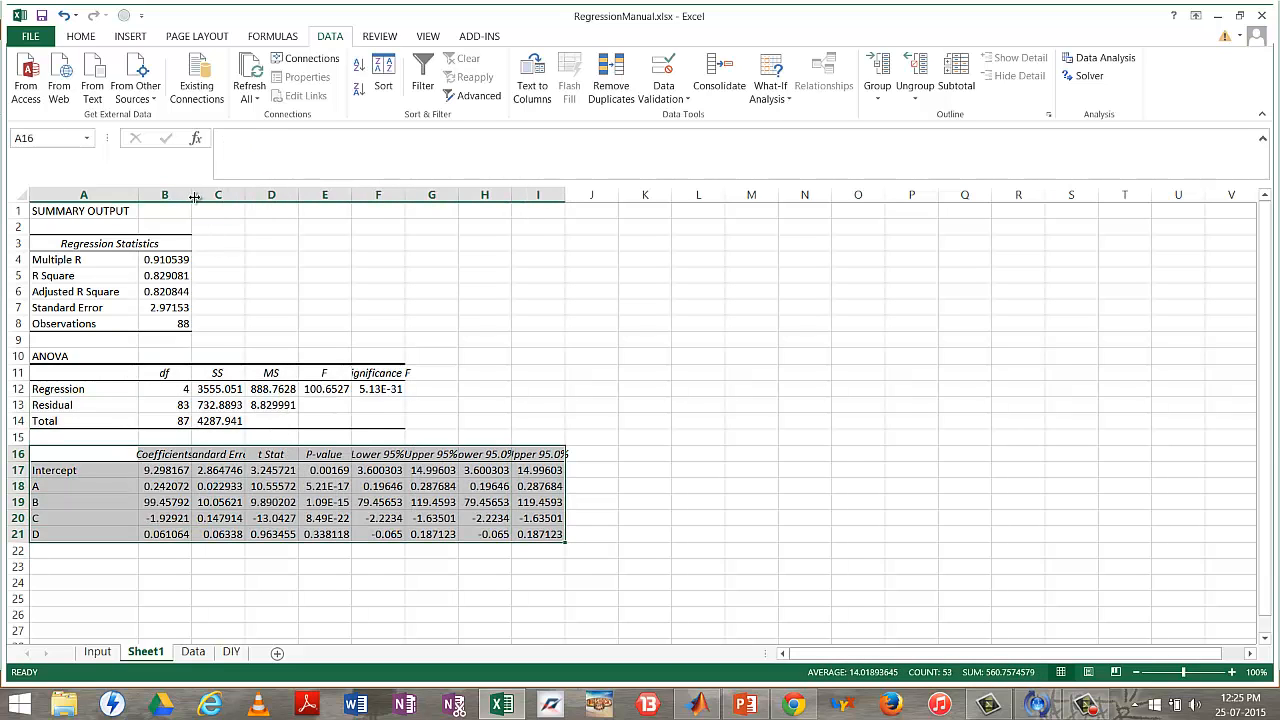
left_click_drag(190, 194, 217, 195)
Examine the Intercept and the variables A to D together with their values in the Coefficients column
left_click_drag(55, 470, 70, 534)
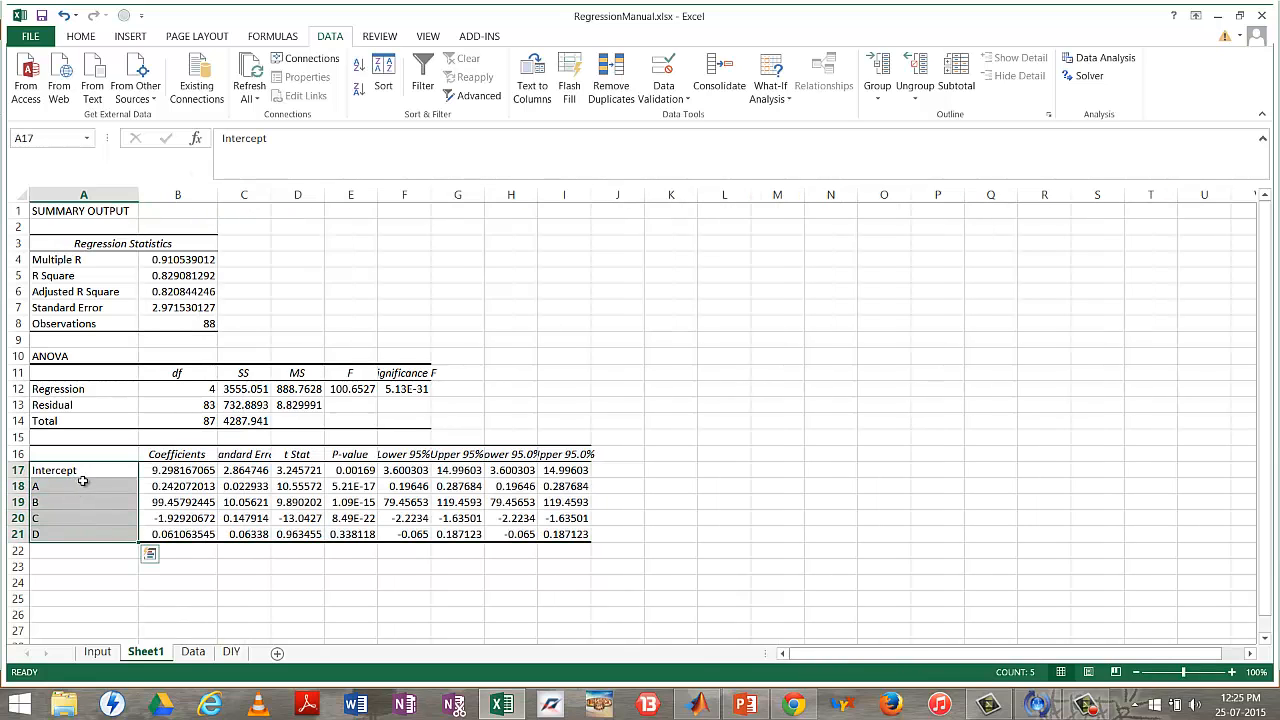
left_click_drag(82, 487, 84, 532)
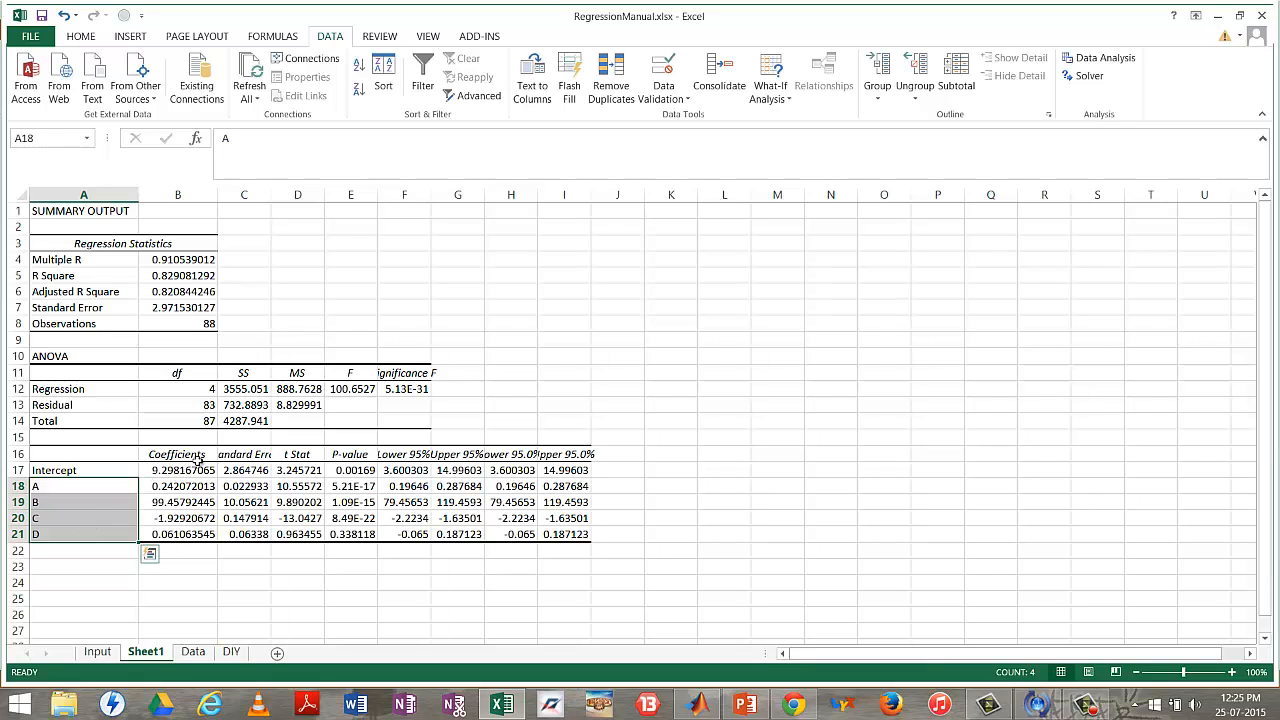
left_click_drag(188, 469, 178, 535)
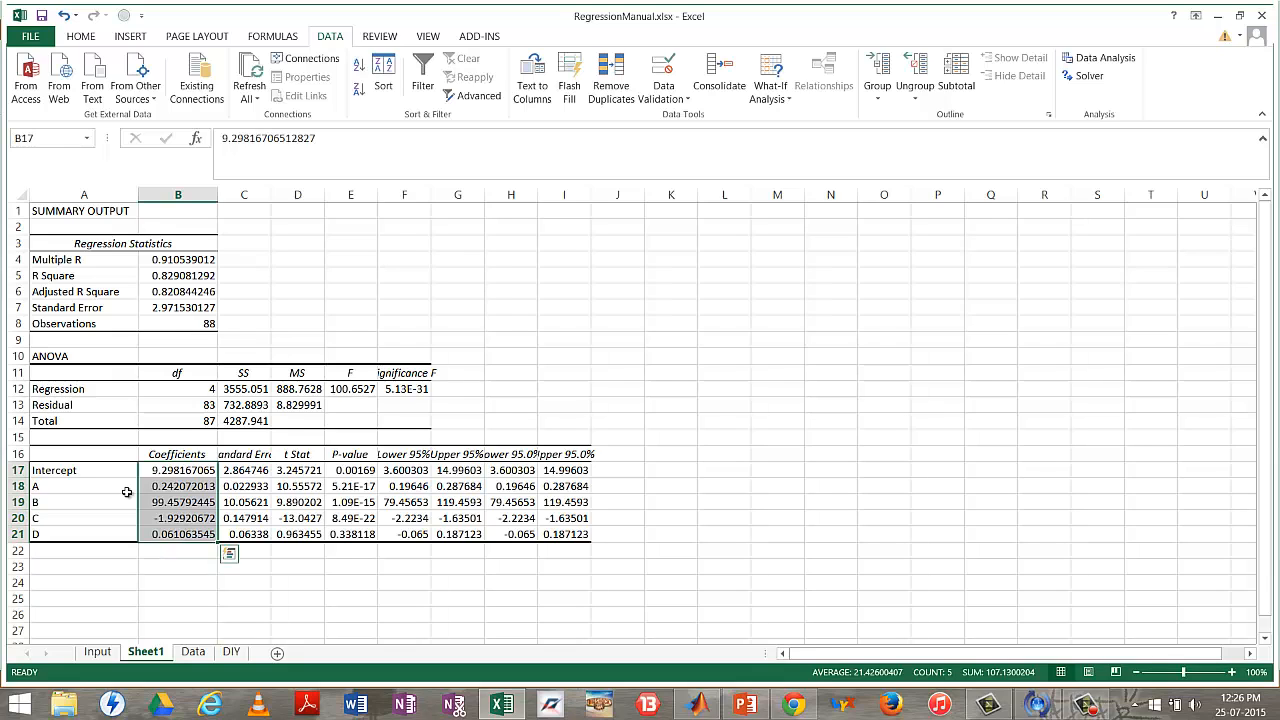
left_click(63, 470)
left_click(172, 474)
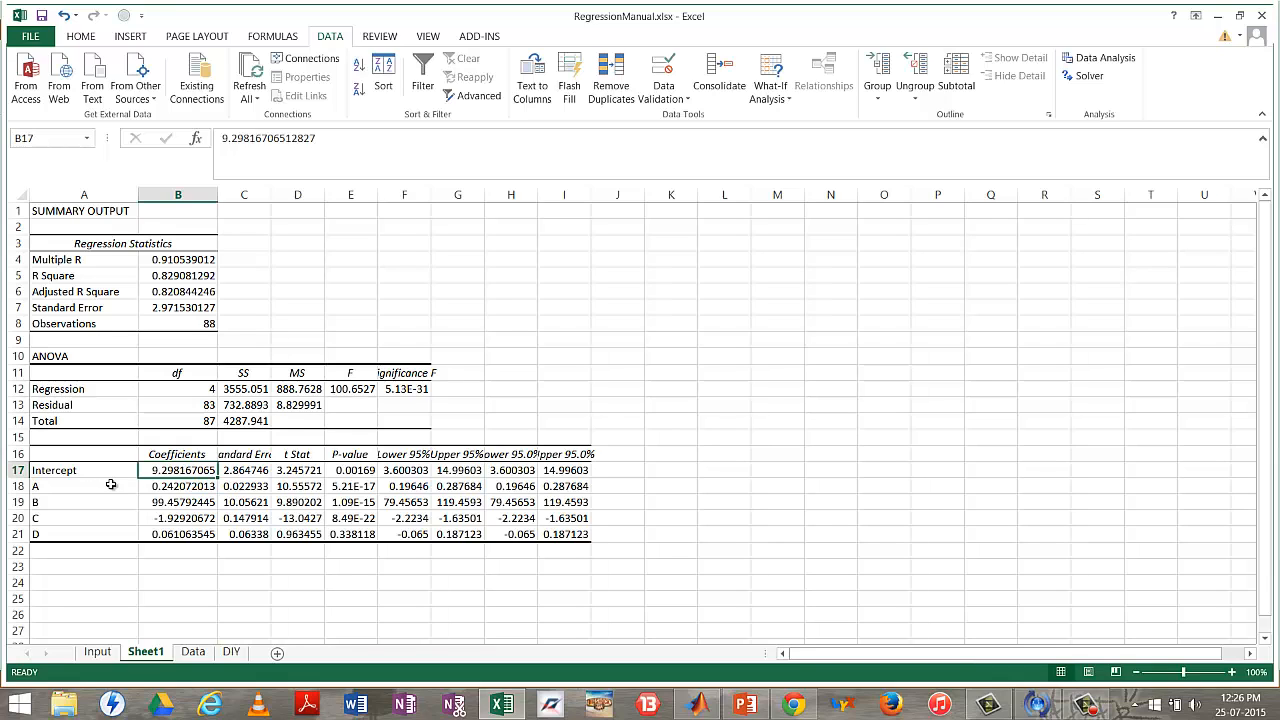
left_click(107, 486)
mouse_move(106, 497)
left_mouse_down()
mouse_move(109, 531)
mouse_move(117, 520)
left_mouse_up()
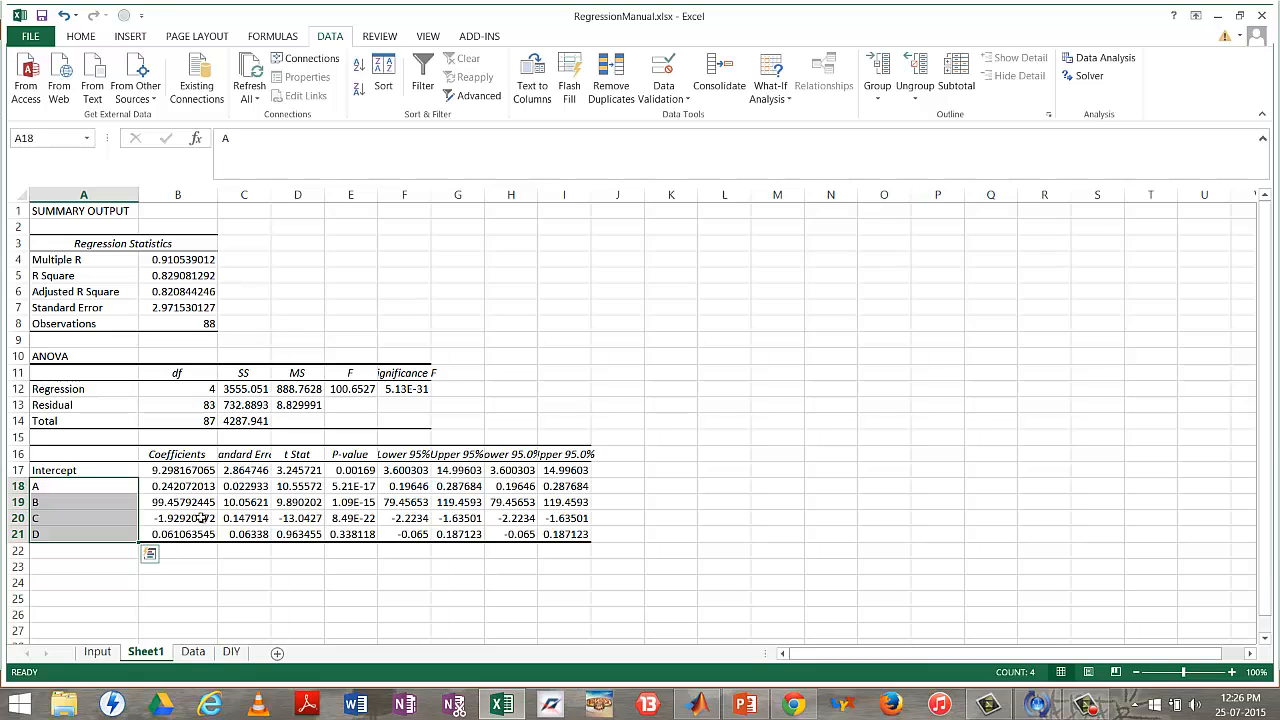
Enter the general regression equation "y = b0+ b1*A+b2*B..." in cell B24 below the coefficients table
left_click(196, 582)
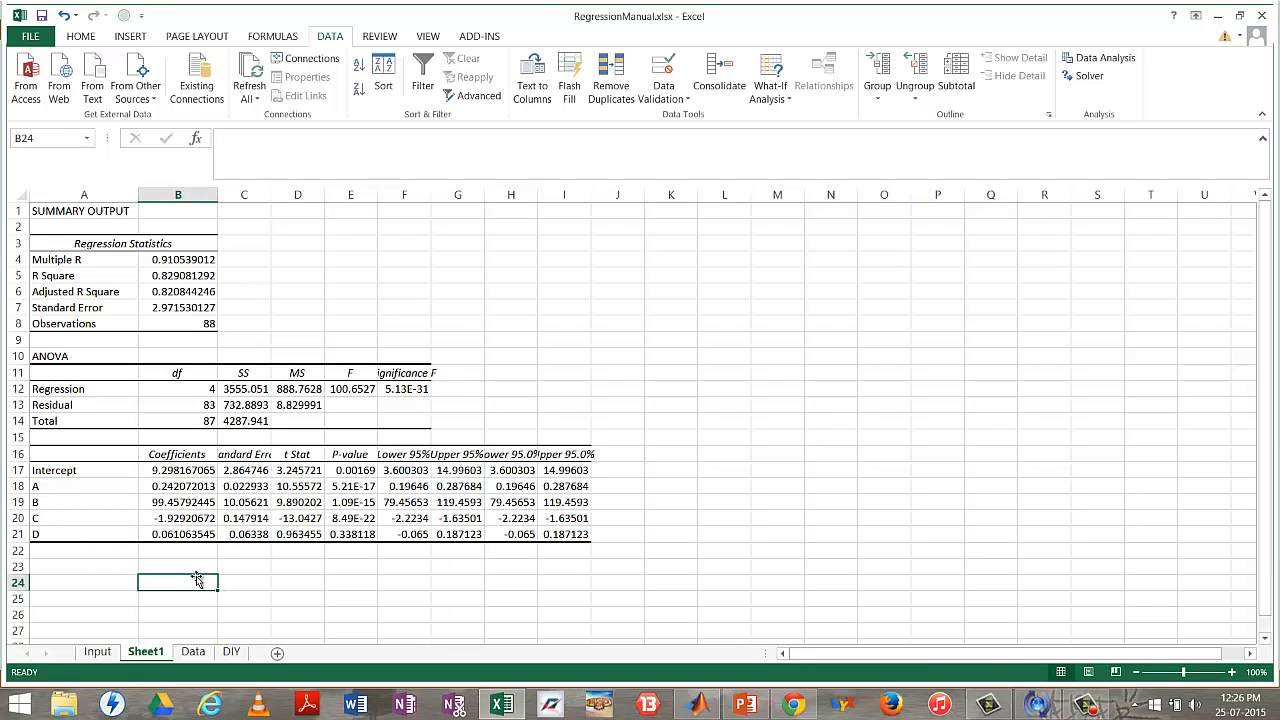
type("y =")
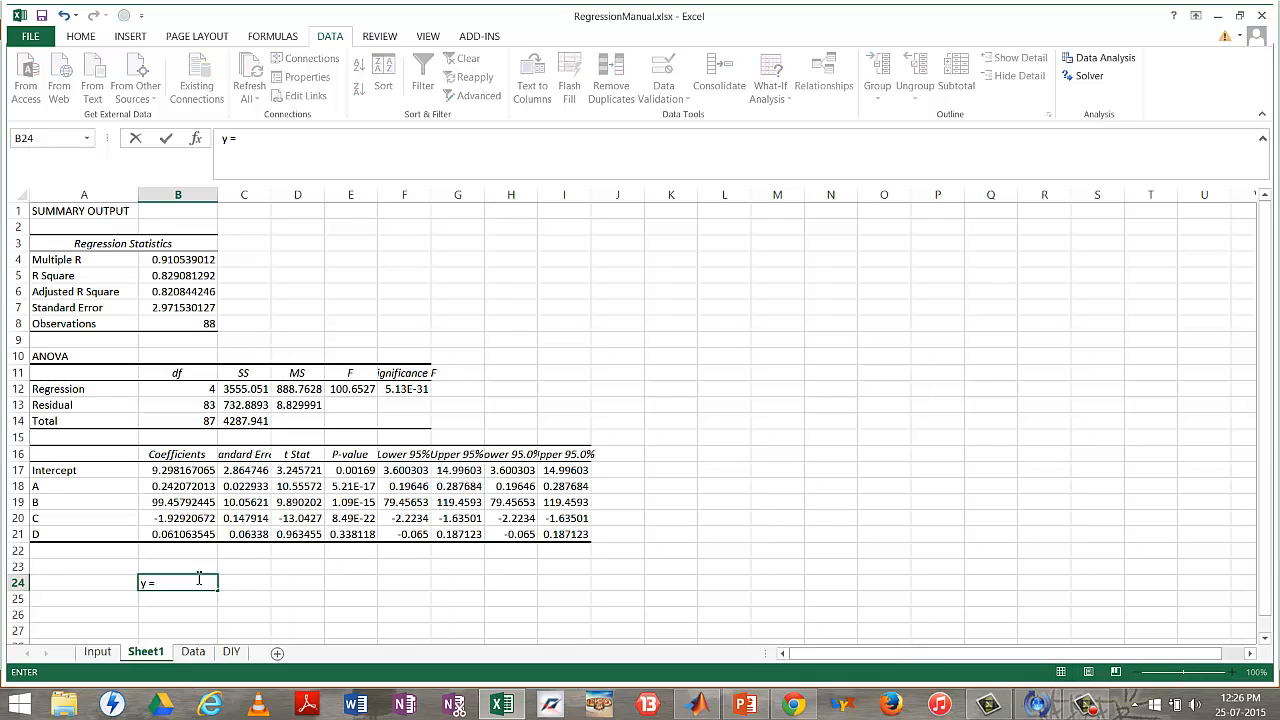
type(" b0+ b1*A+b2*B...")
left_click(292, 584)
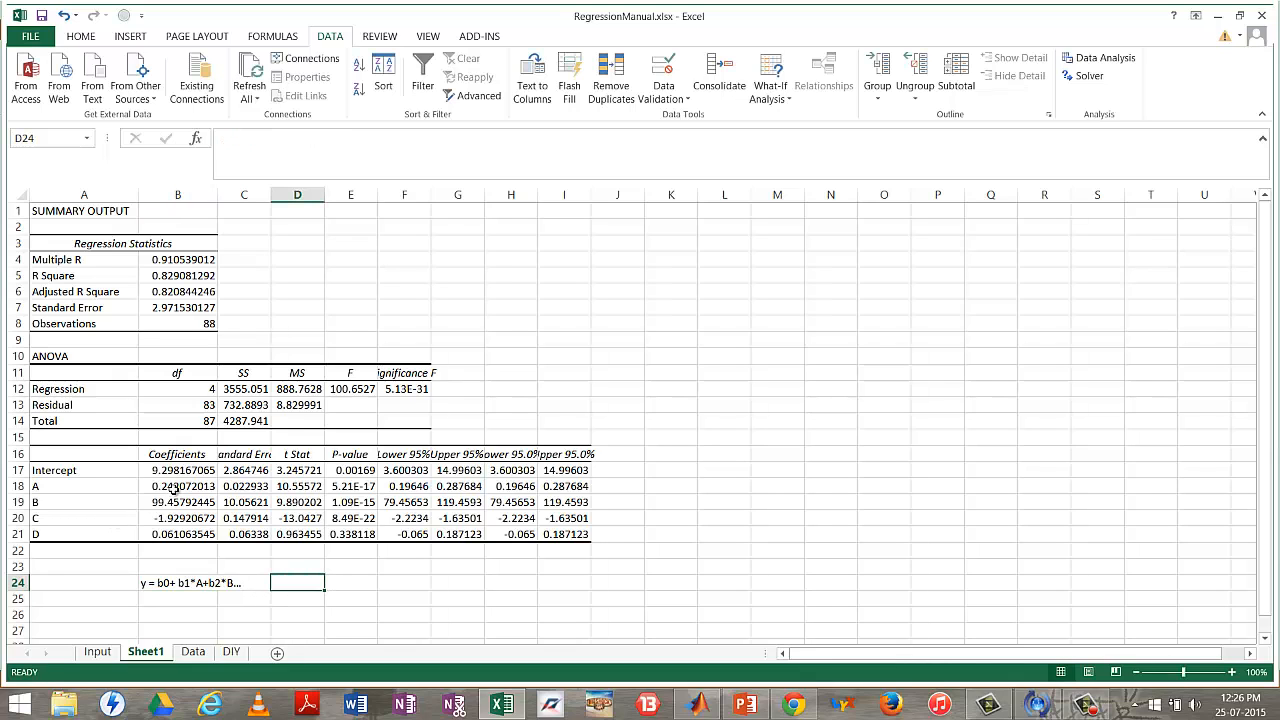
Examine the coefficients of variables A to D, both as a group and individually
left_click_drag(172, 488, 174, 532)
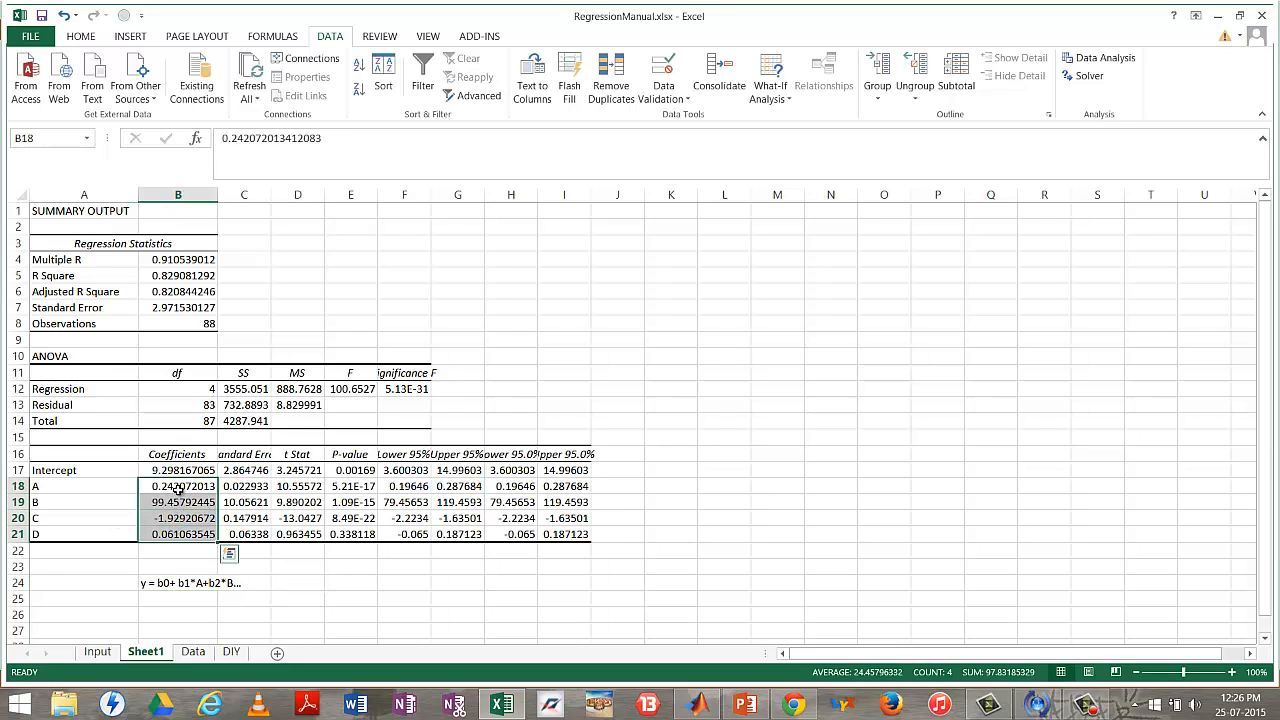
left_click(176, 488)
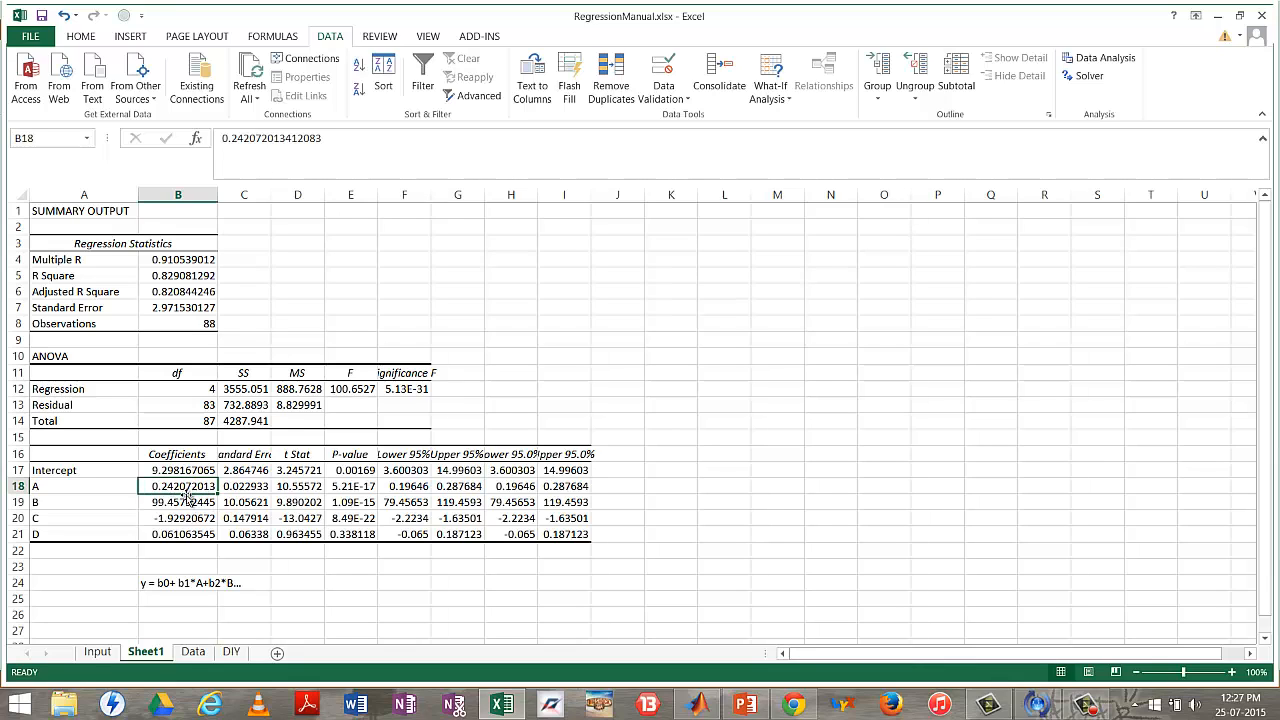
left_click(185, 494)
left_click(185, 518)
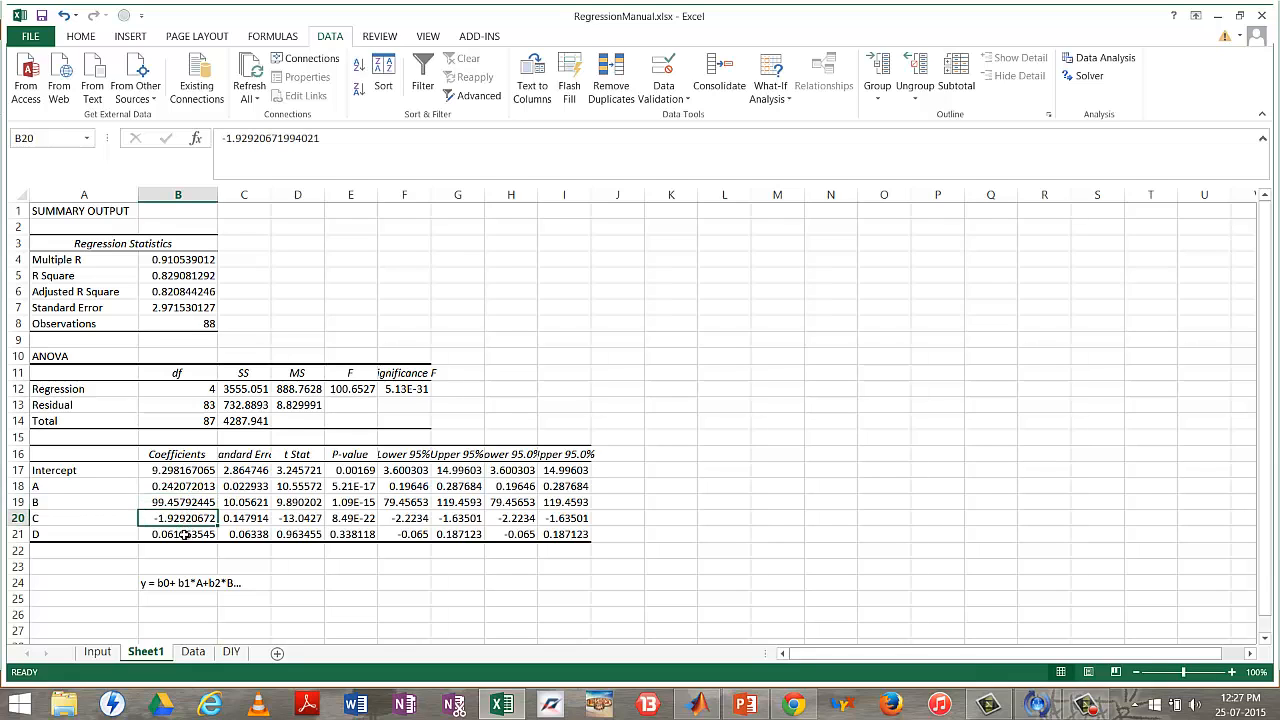
left_click(185, 535)
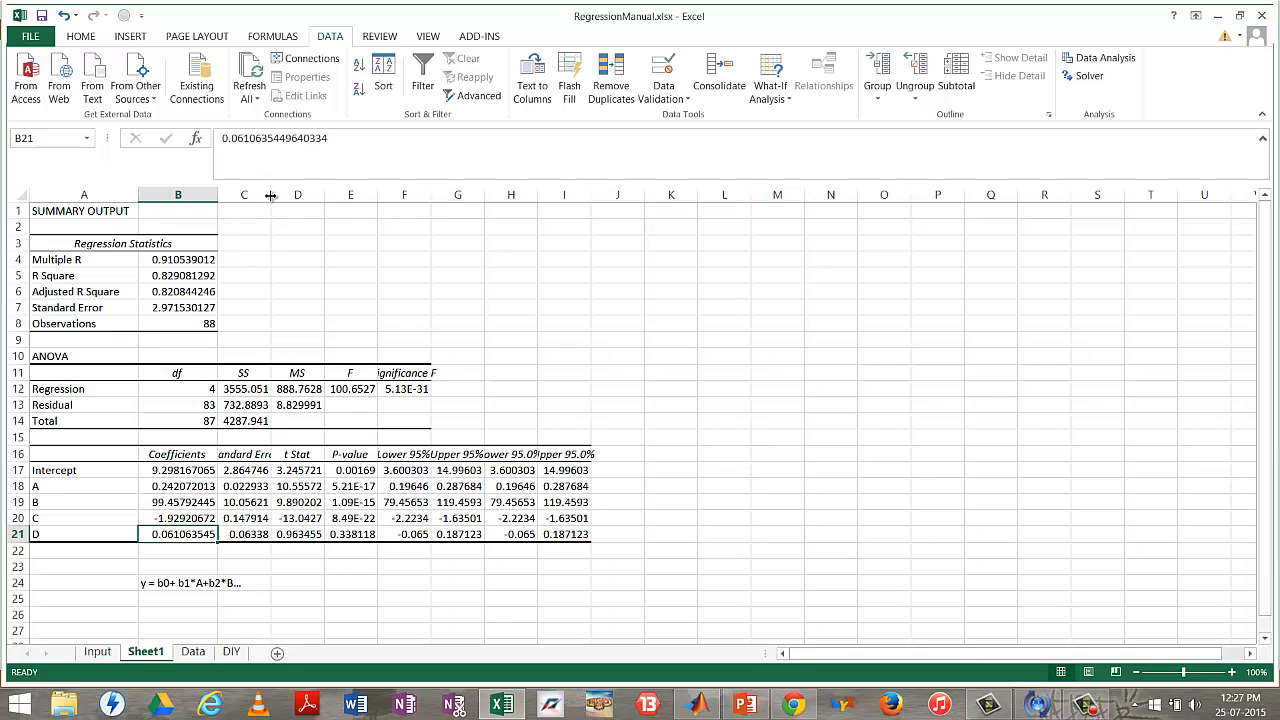
Widen column C to fit the Standard Error heading, and compare variable A's coefficient with its standard error
left_click_drag(270, 195, 328, 195)
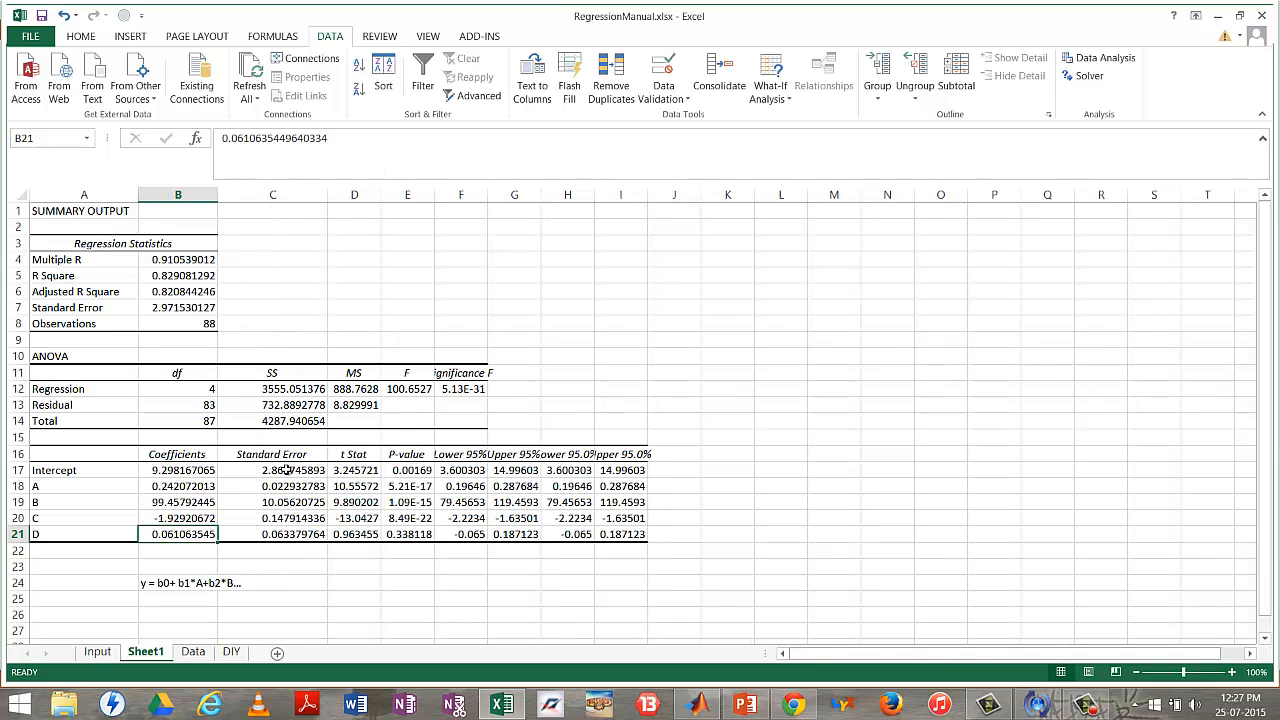
left_click_drag(286, 470, 280, 534)
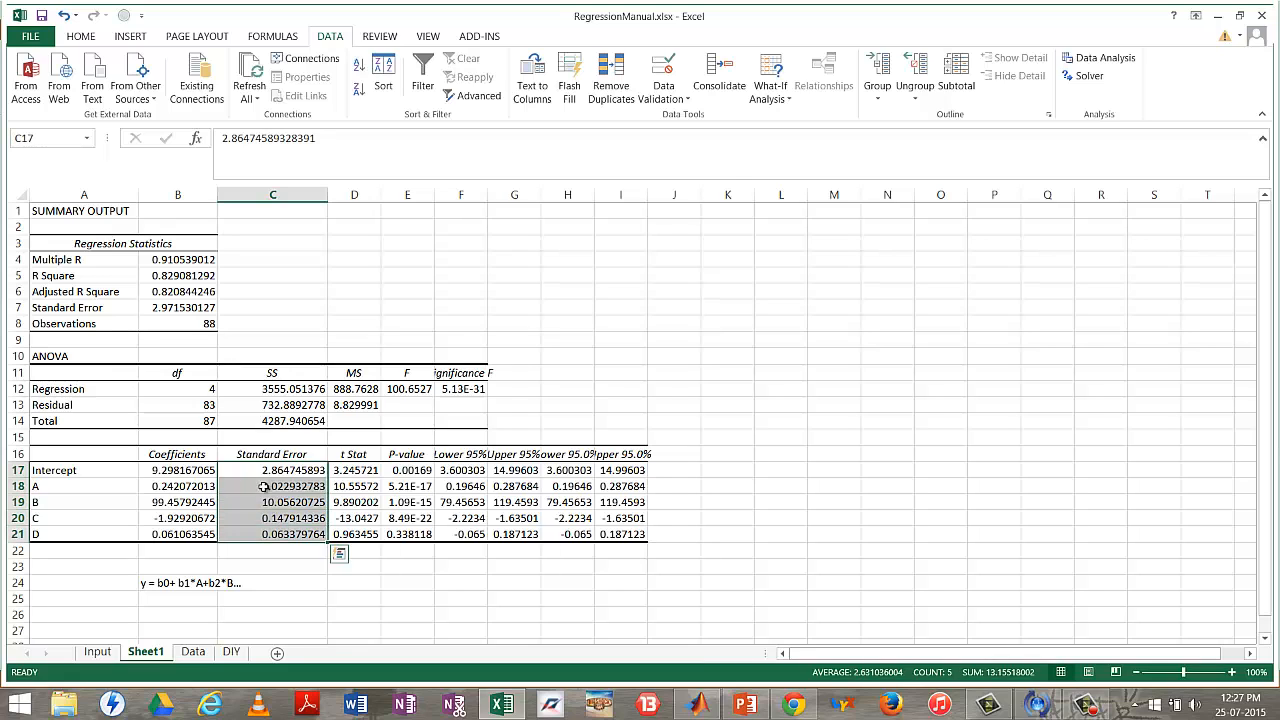
left_click(185, 486)
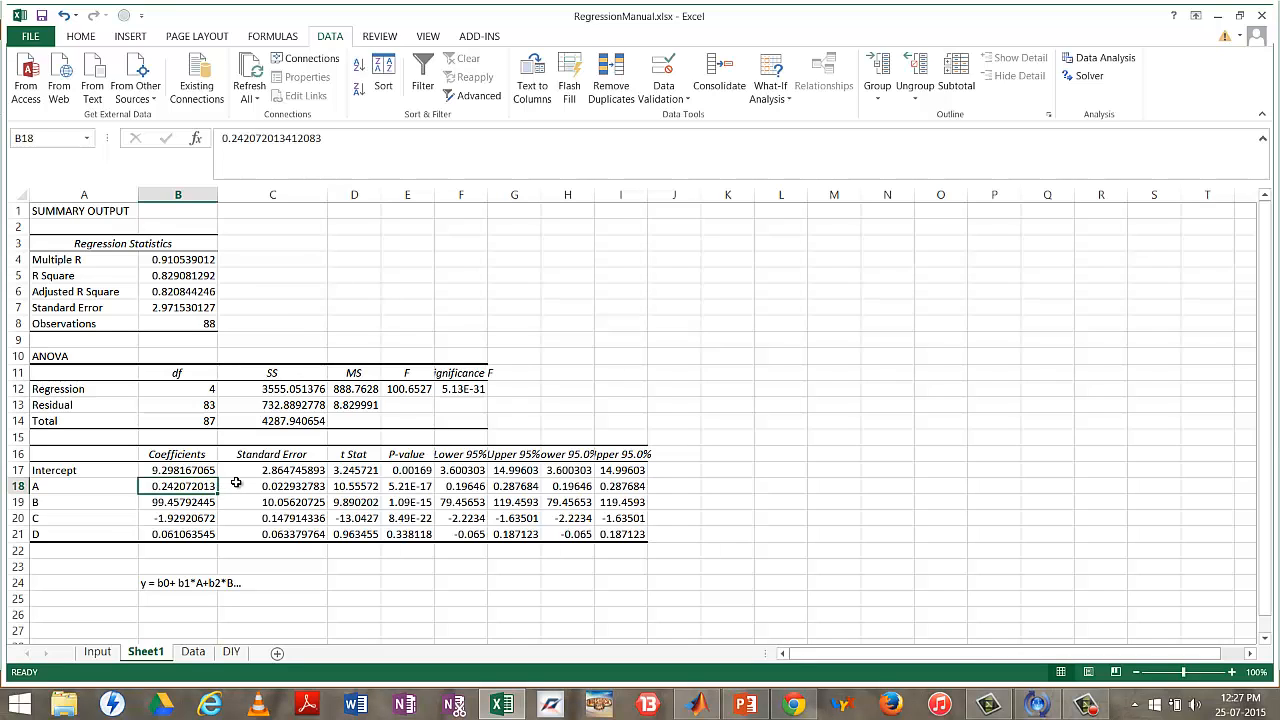
left_click(291, 487)
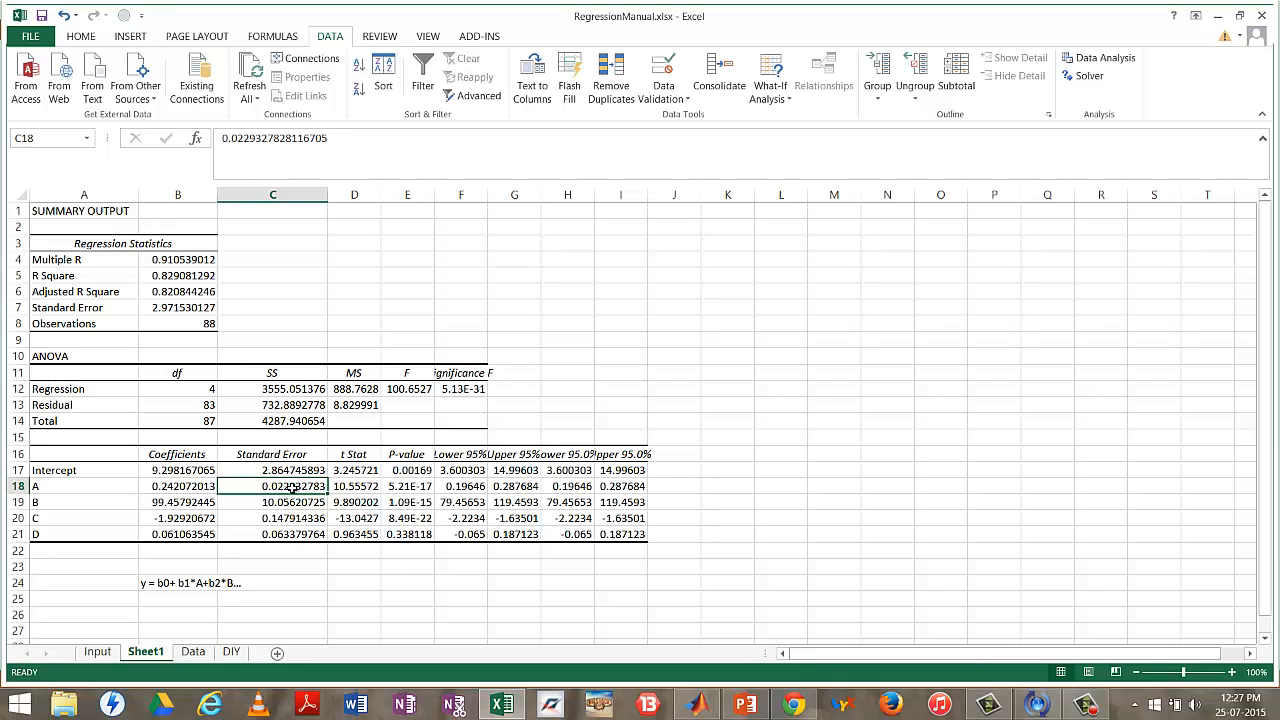
left_click(190, 489)
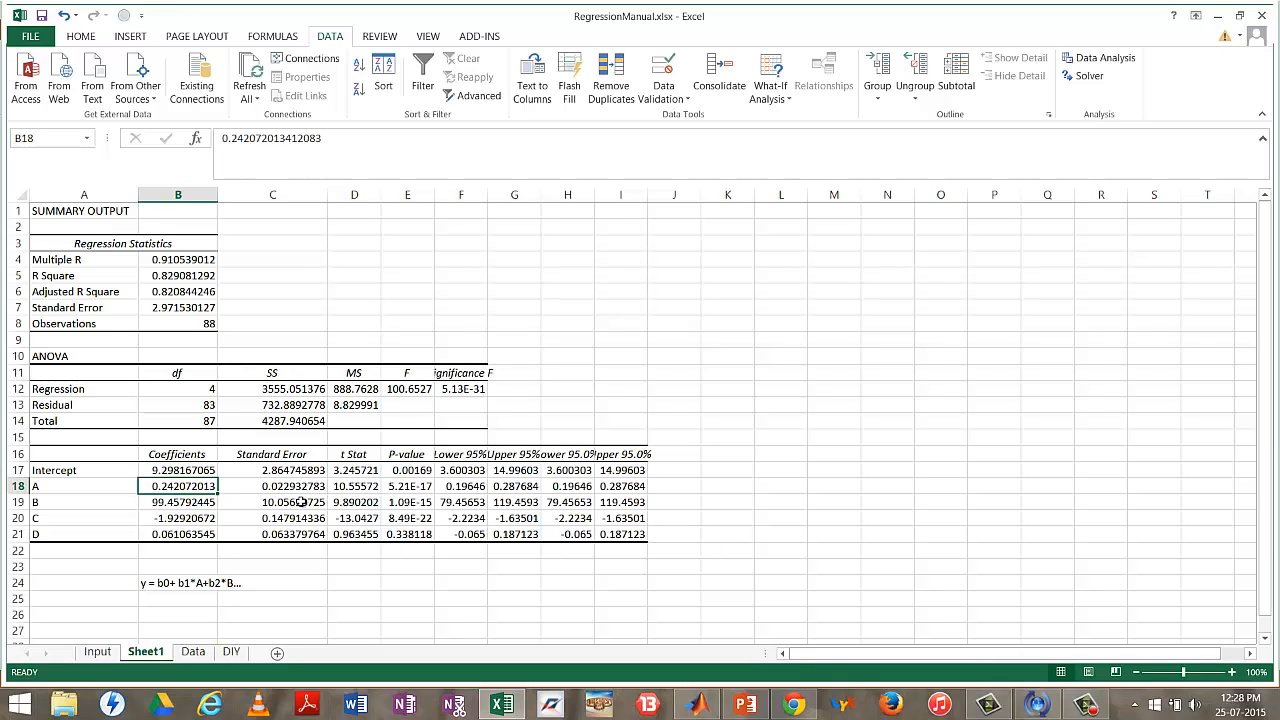
left_click(300, 488)
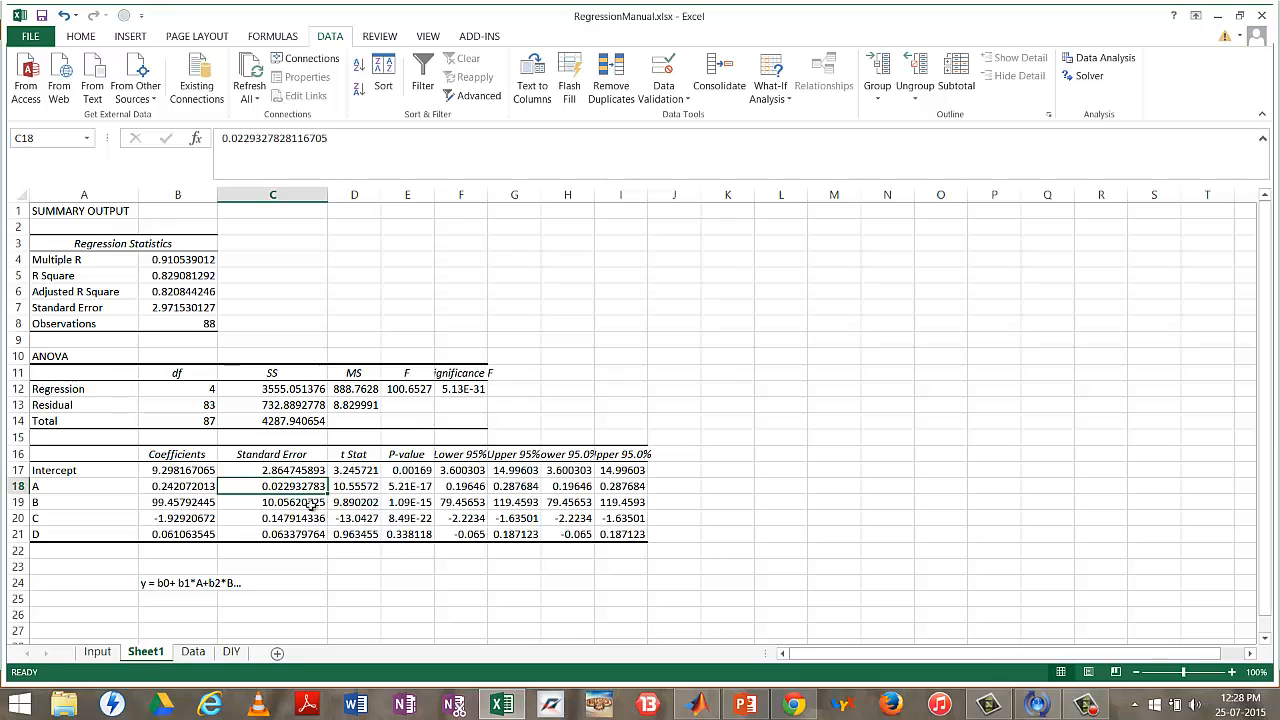
left_click(185, 489)
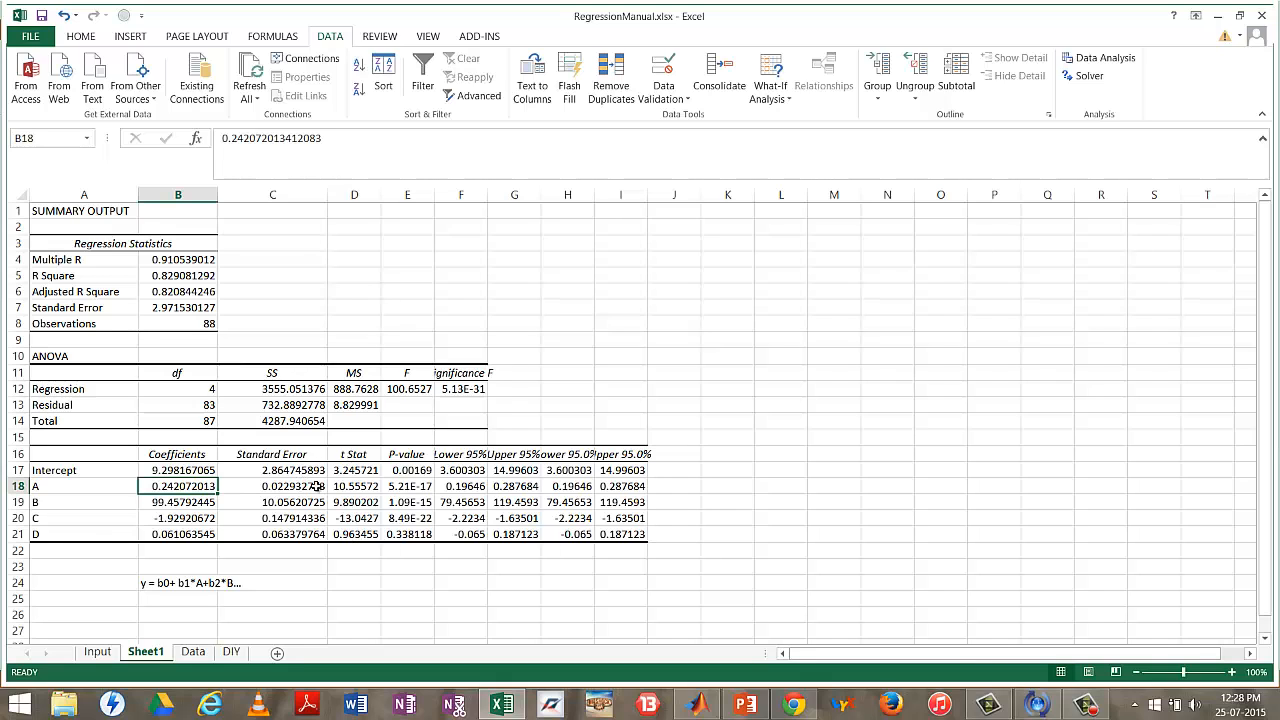
left_click_drag(308, 470, 298, 541)
Examine the t Stat and P-value columns for the Intercept and variables A to D
left_click_drag(368, 470, 350, 540)
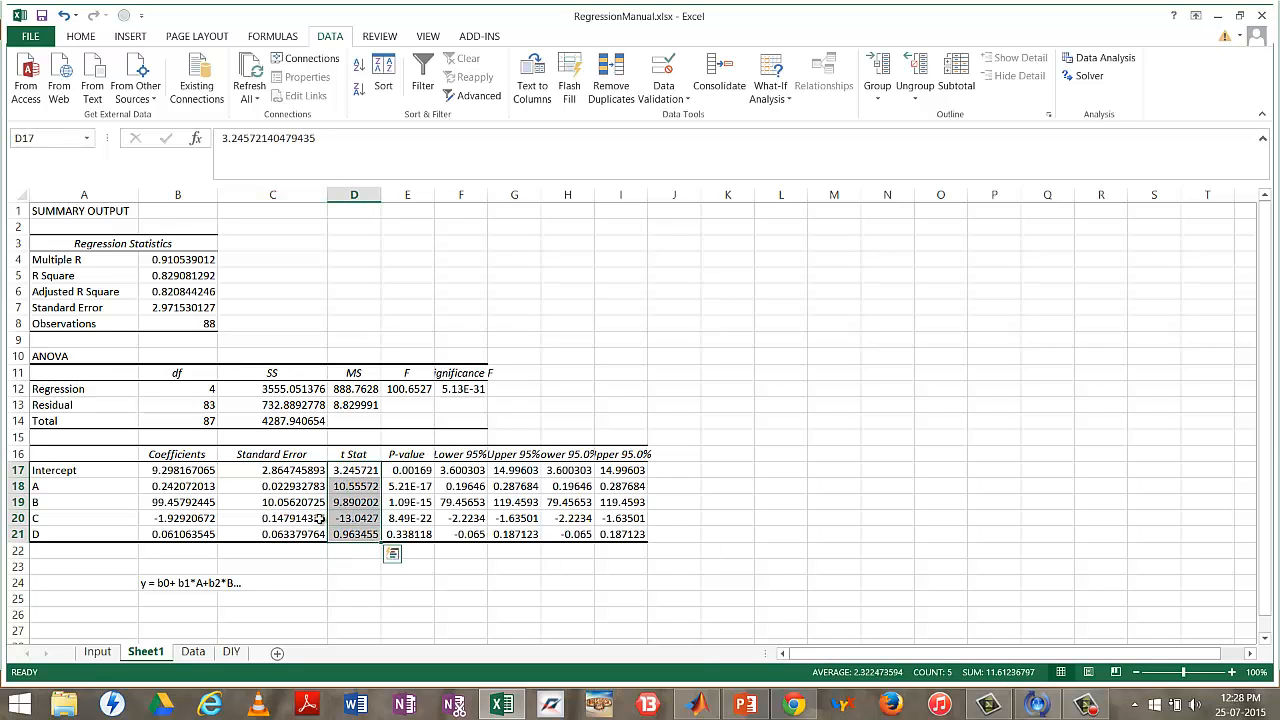
left_click(170, 487)
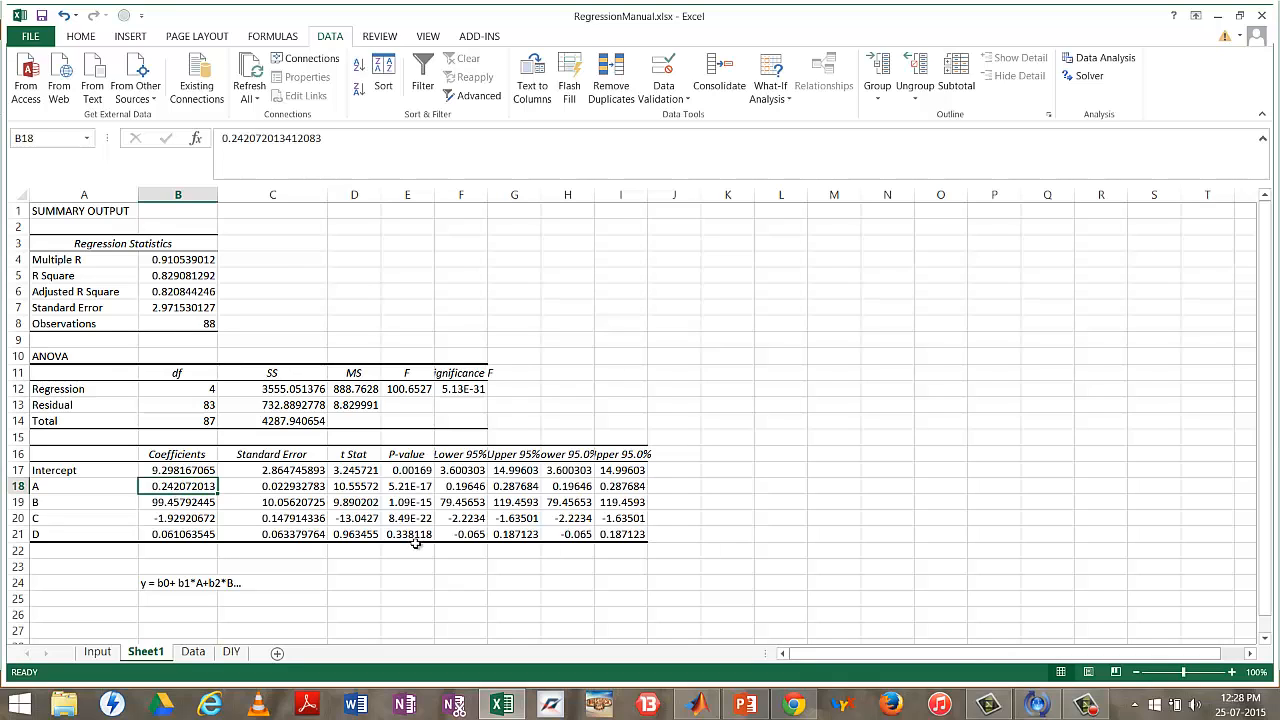
left_click(367, 473)
left_click_drag(367, 473, 368, 540)
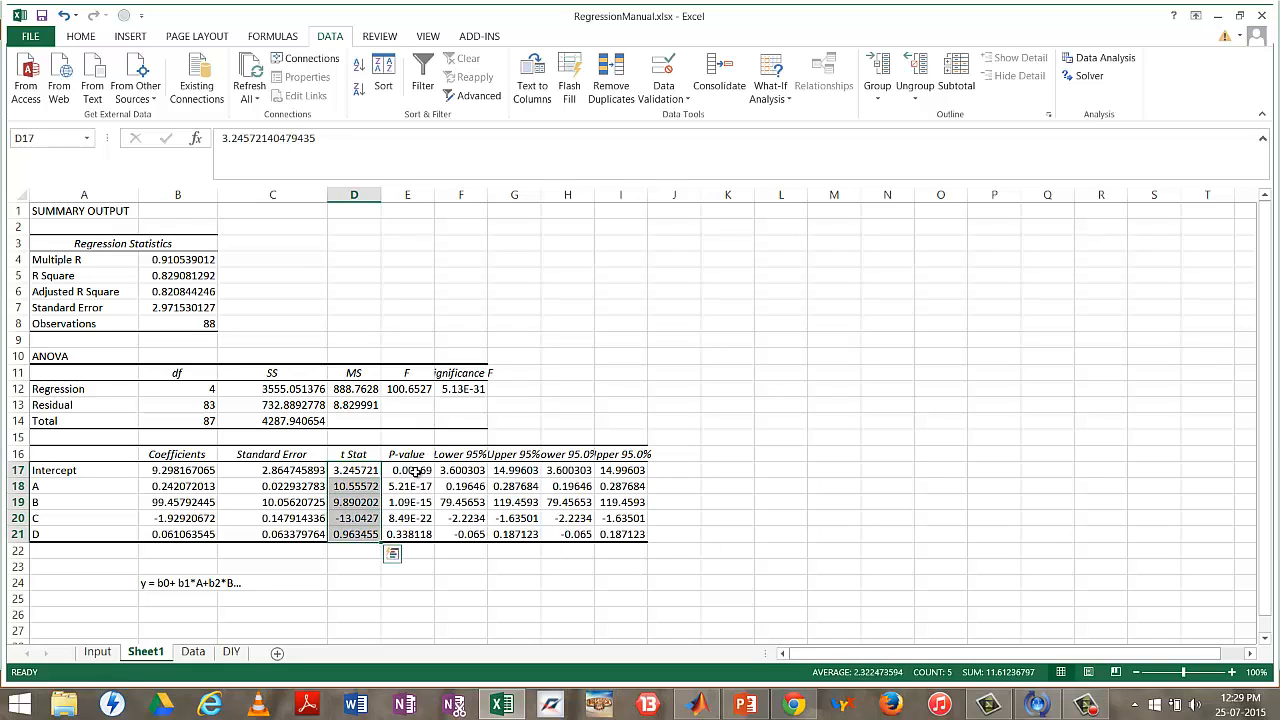
left_click_drag(416, 474, 418, 537)
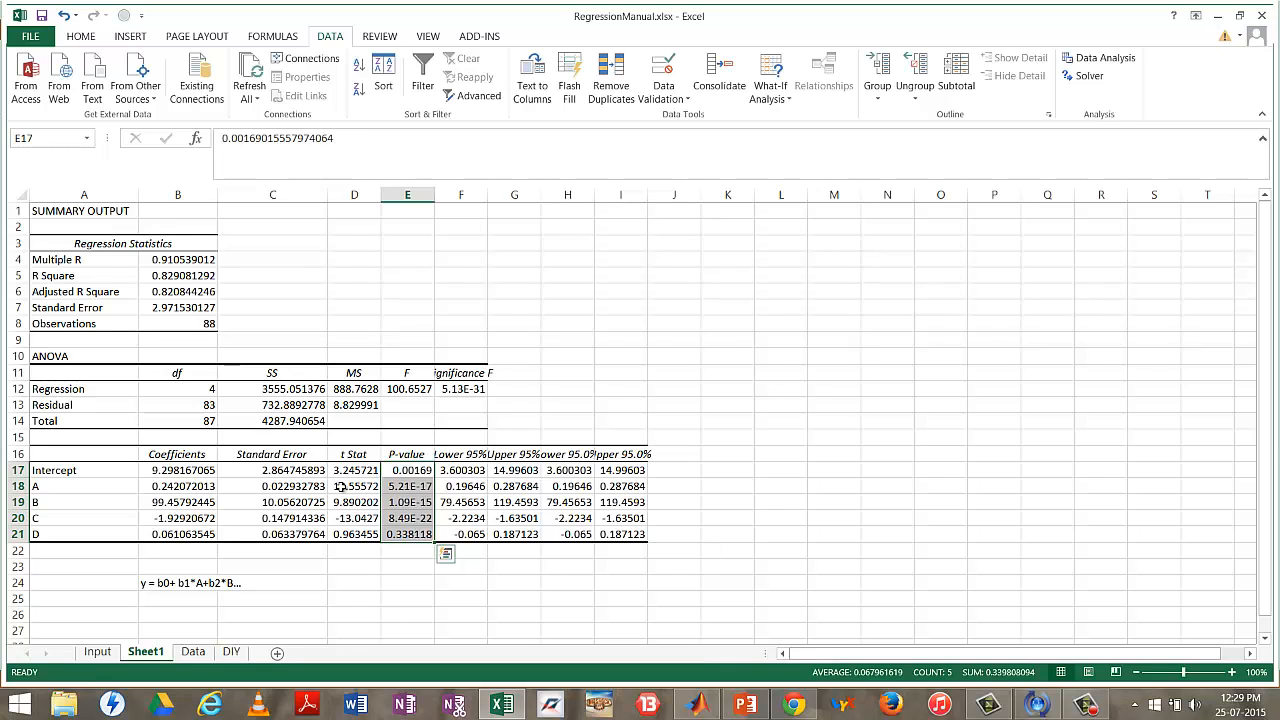
Examine variable A's t Stat and P-value together with its coefficient and the rest of its row
left_click_drag(362, 486, 407, 486)
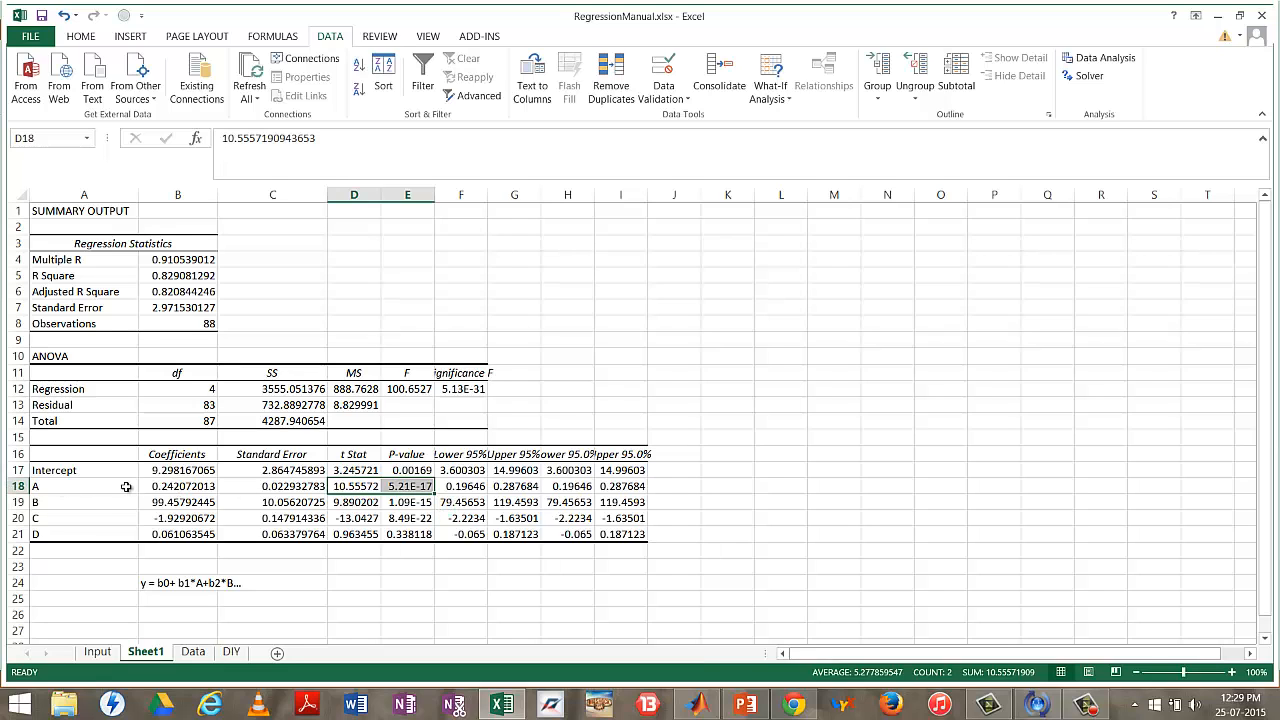
left_click(176, 486)
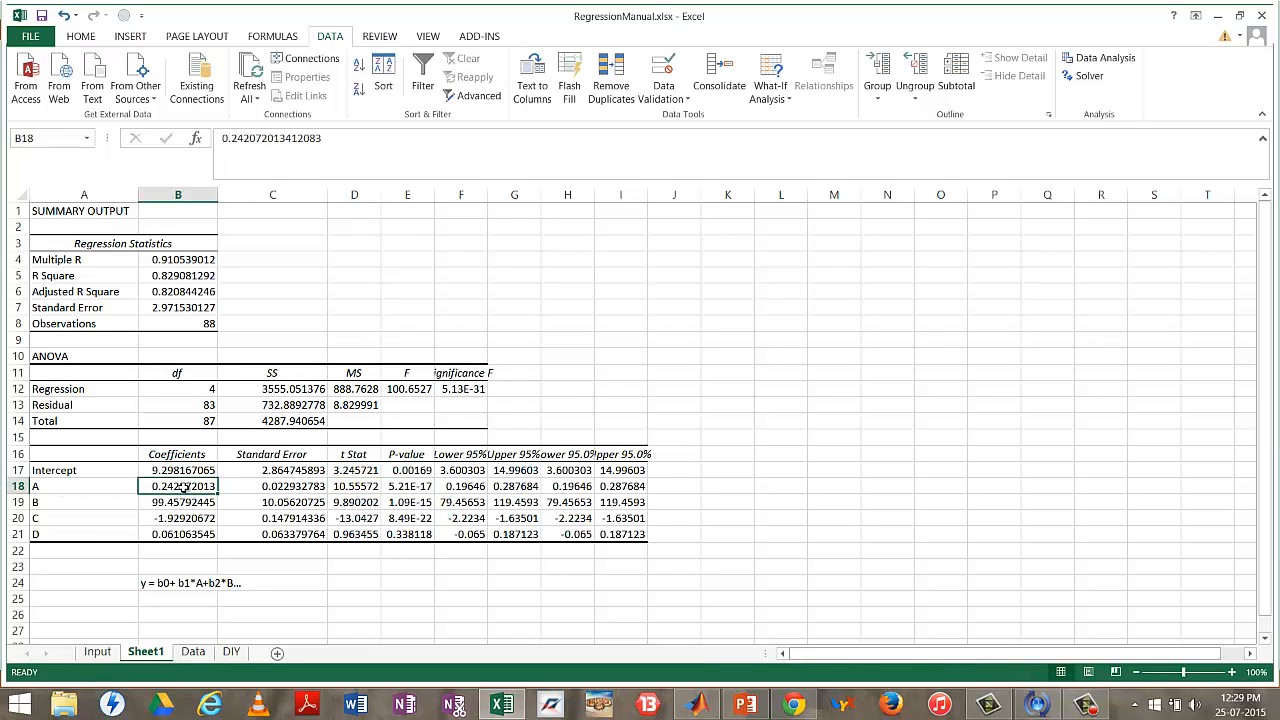
left_click(18, 486)
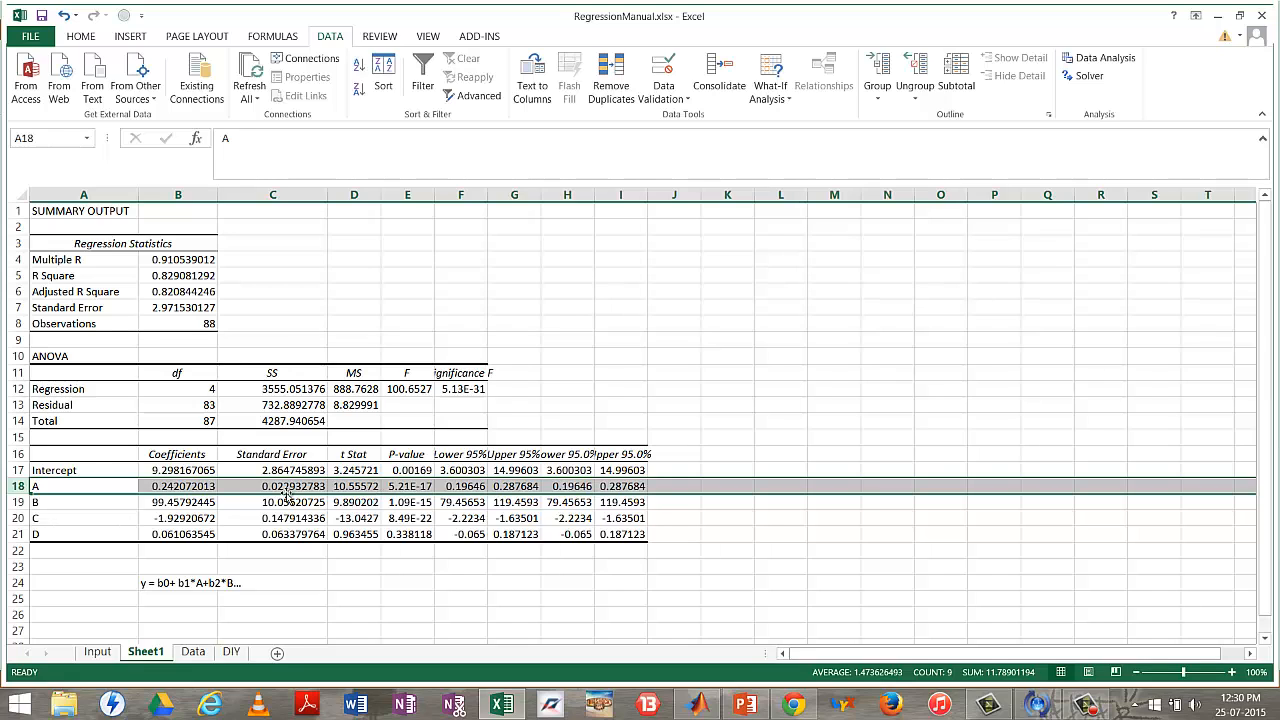
left_click(174, 486)
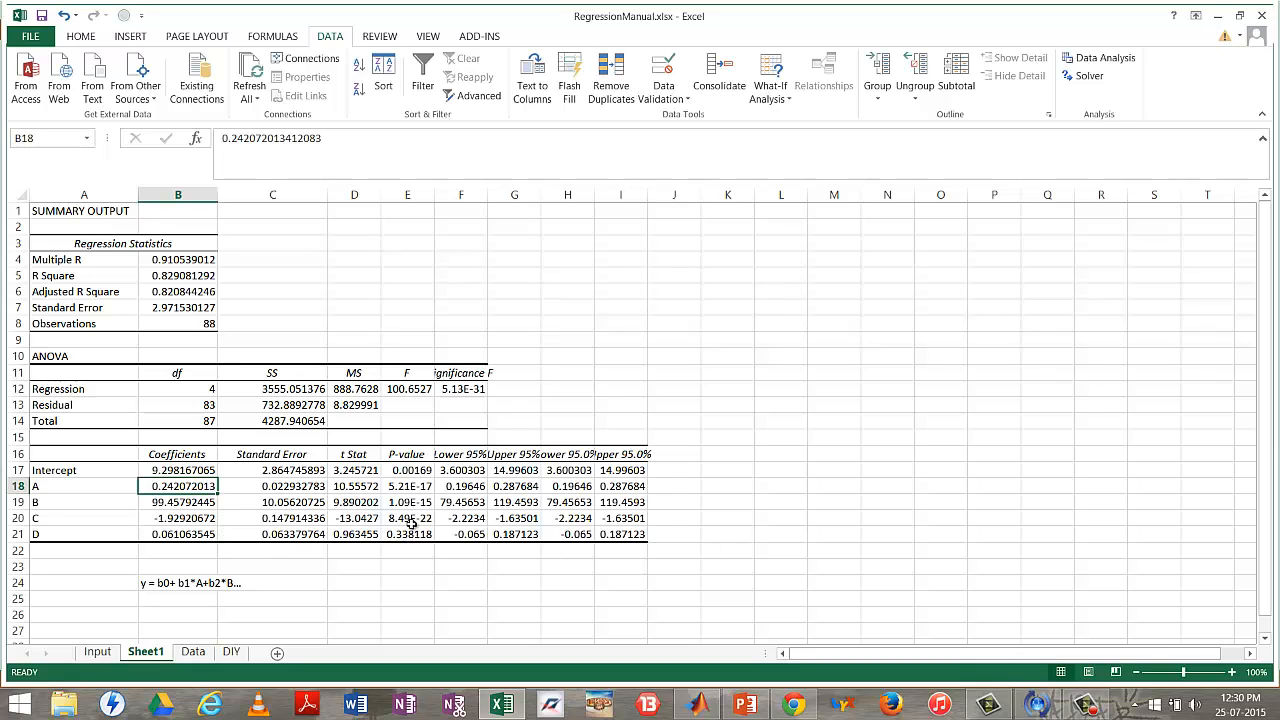
Compare the P-values of the Intercept, A, B and C with that of D, and review D's row and coefficient
left_click_drag(412, 470, 413, 521)
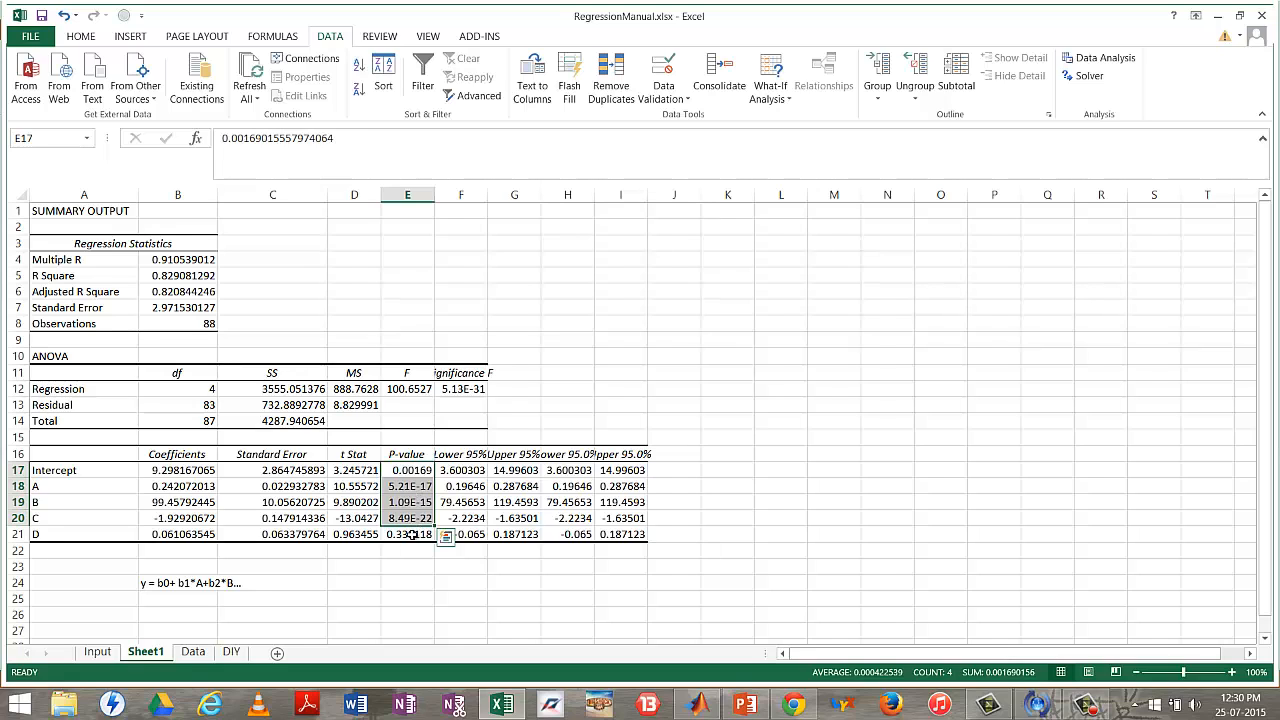
left_click(412, 535)
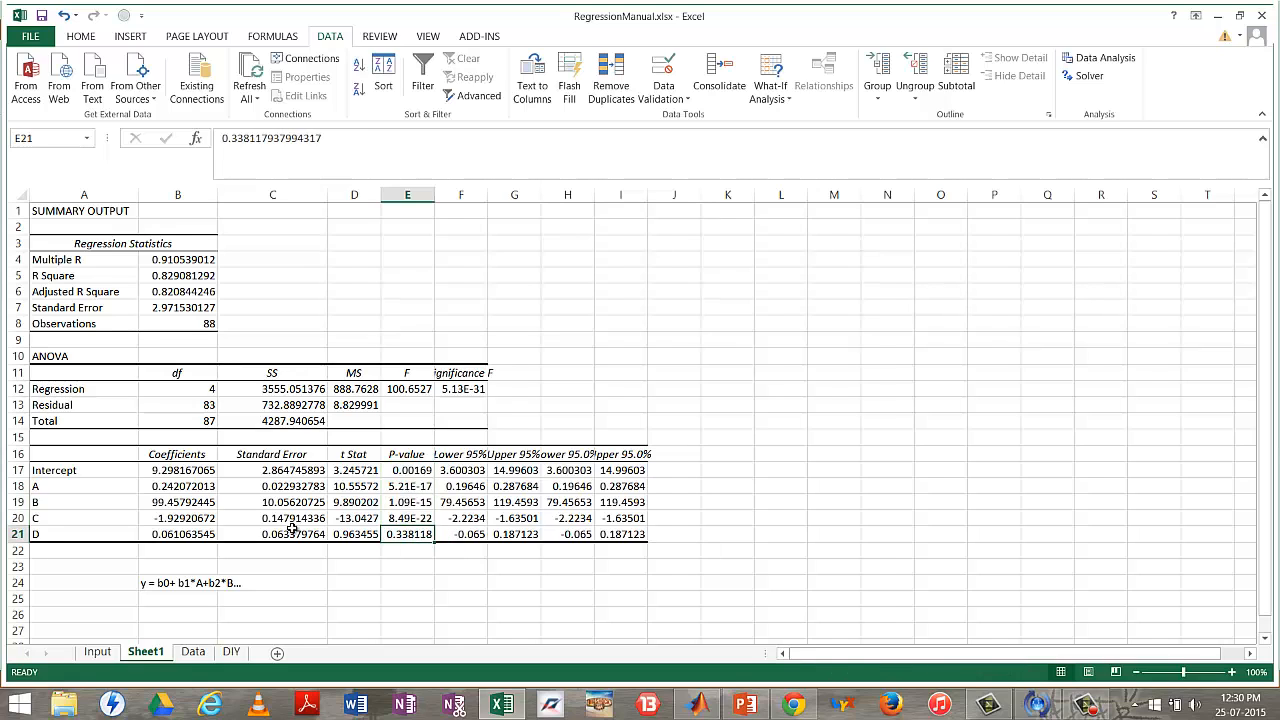
left_click(18, 534)
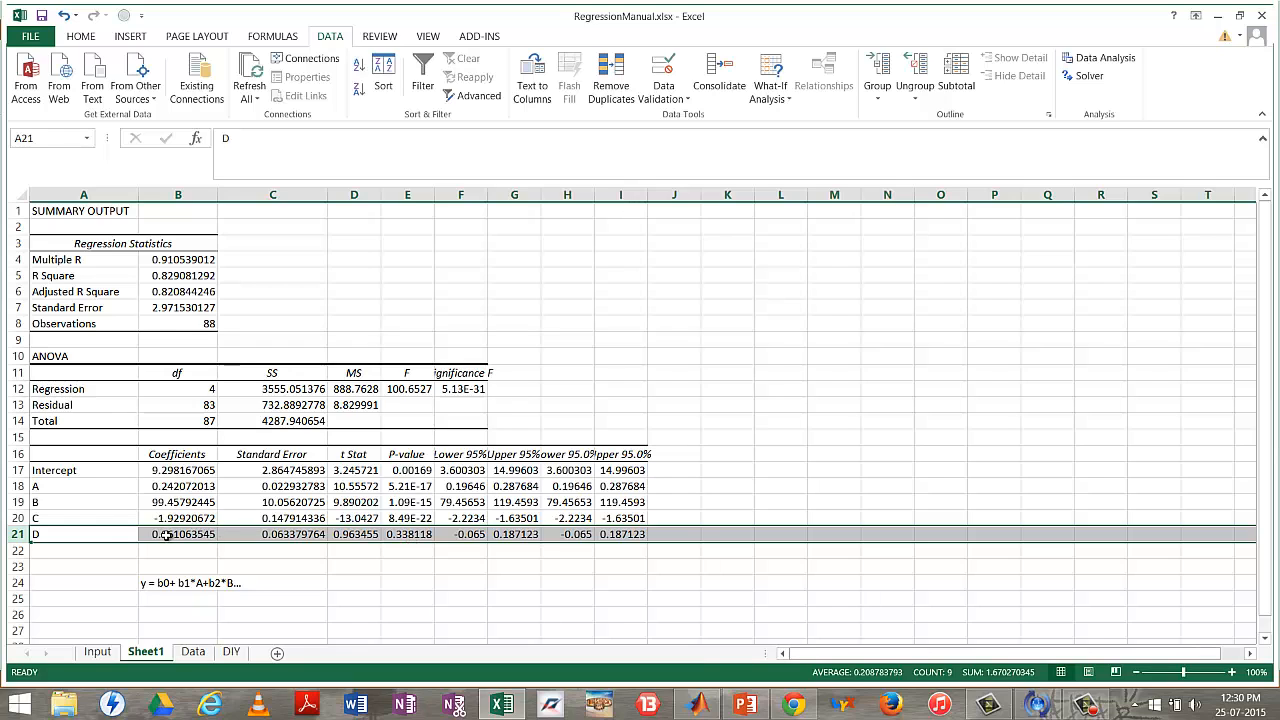
left_click(183, 534)
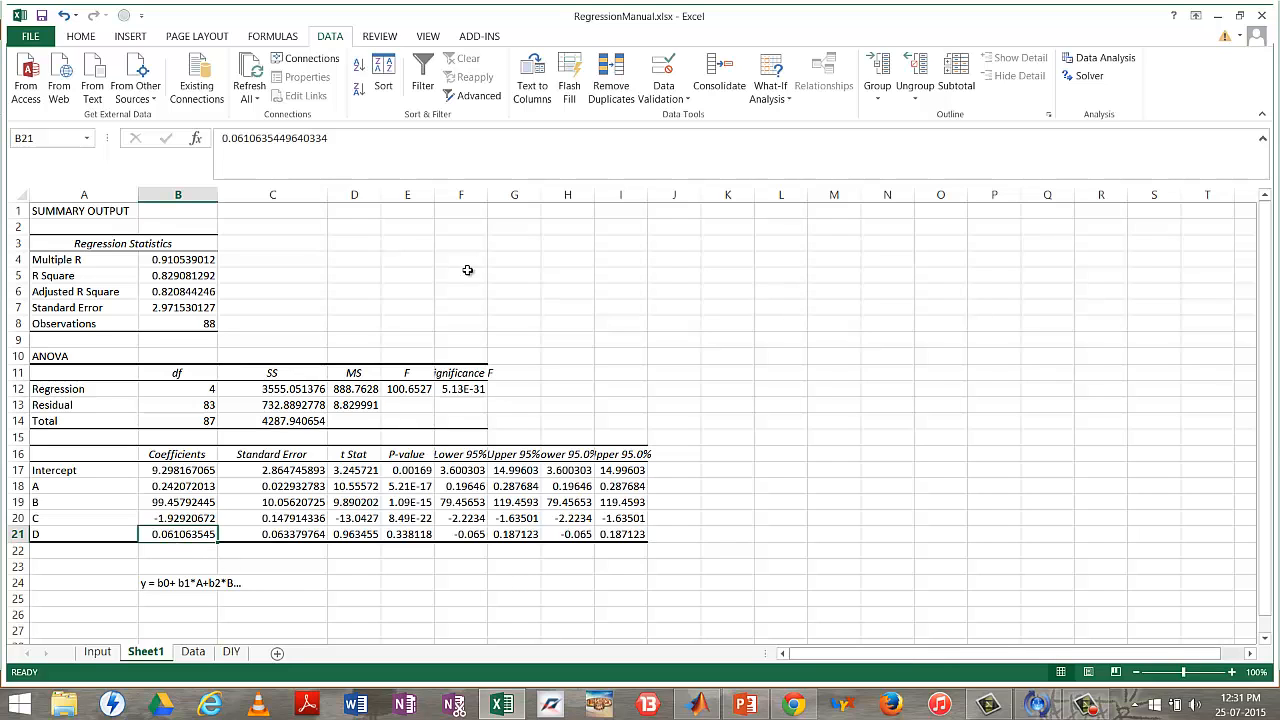
Widen columns F and G to fit the Significance F, Lower 95% and Upper 95% headings, and review the confidence bounds
left_click_drag(488, 194, 615, 192)
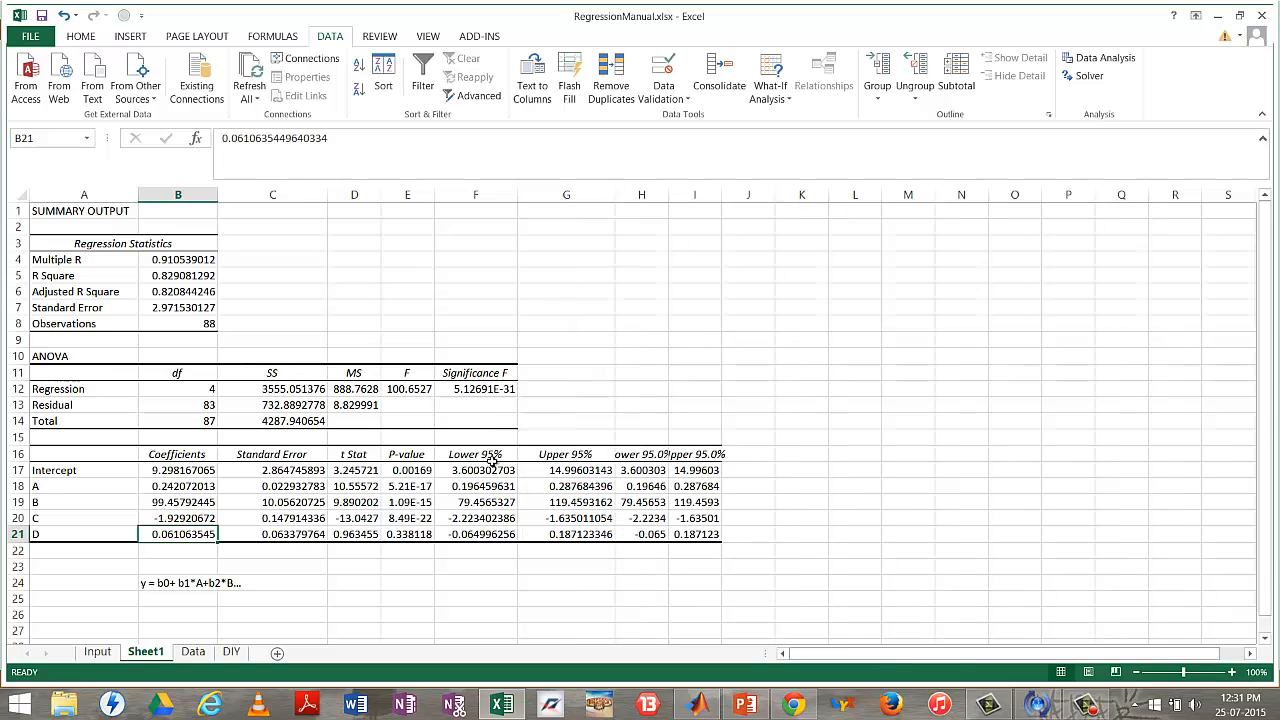
left_click_drag(492, 470, 492, 538)
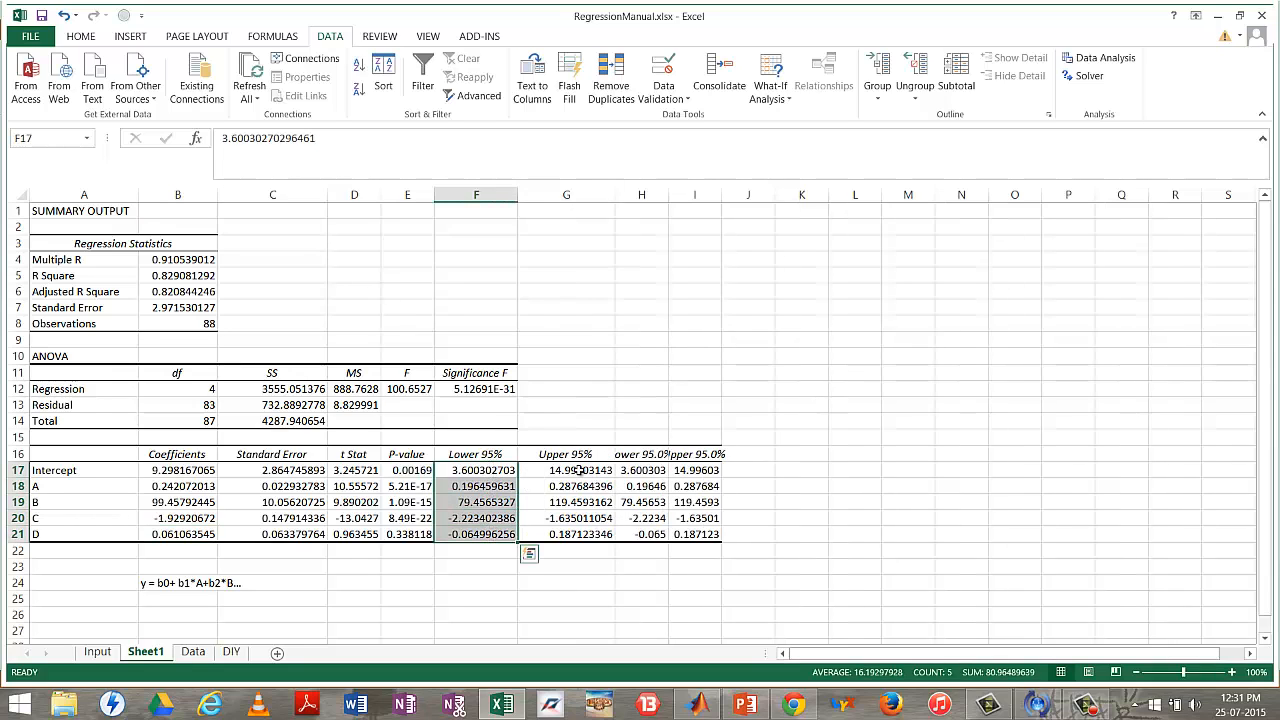
left_click_drag(580, 470, 593, 534)
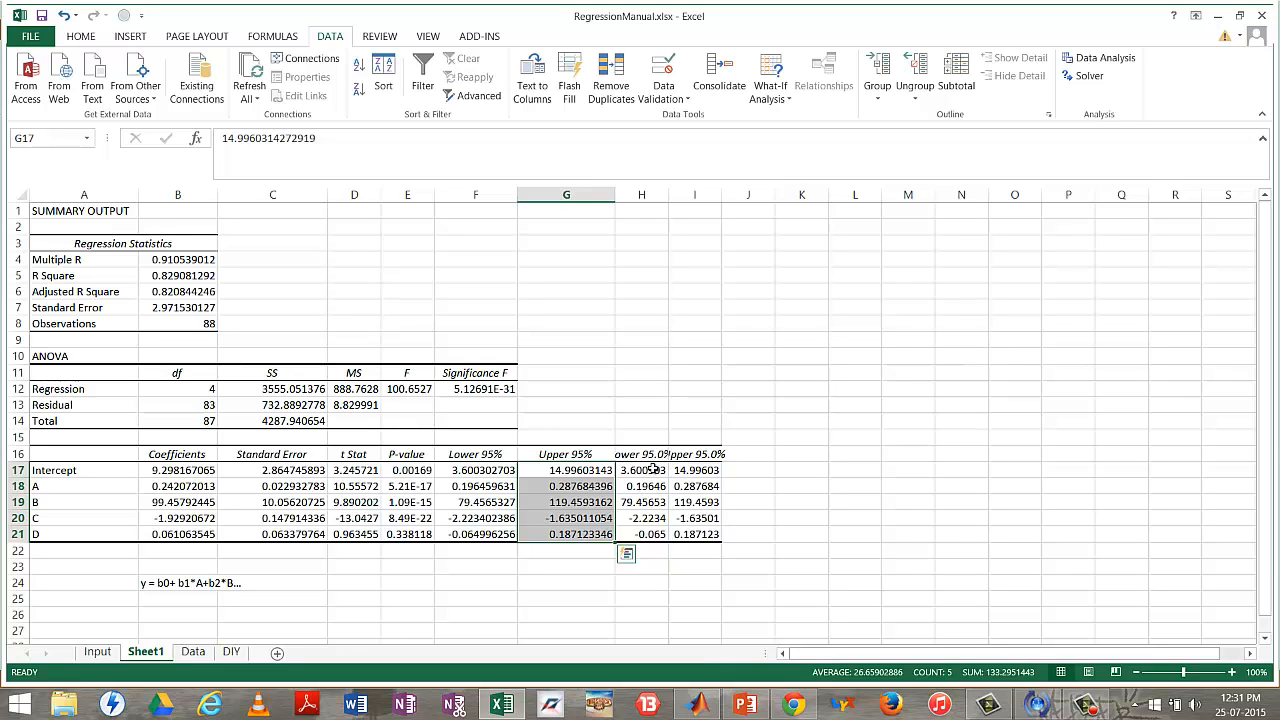
left_click_drag(650, 469, 714, 547)
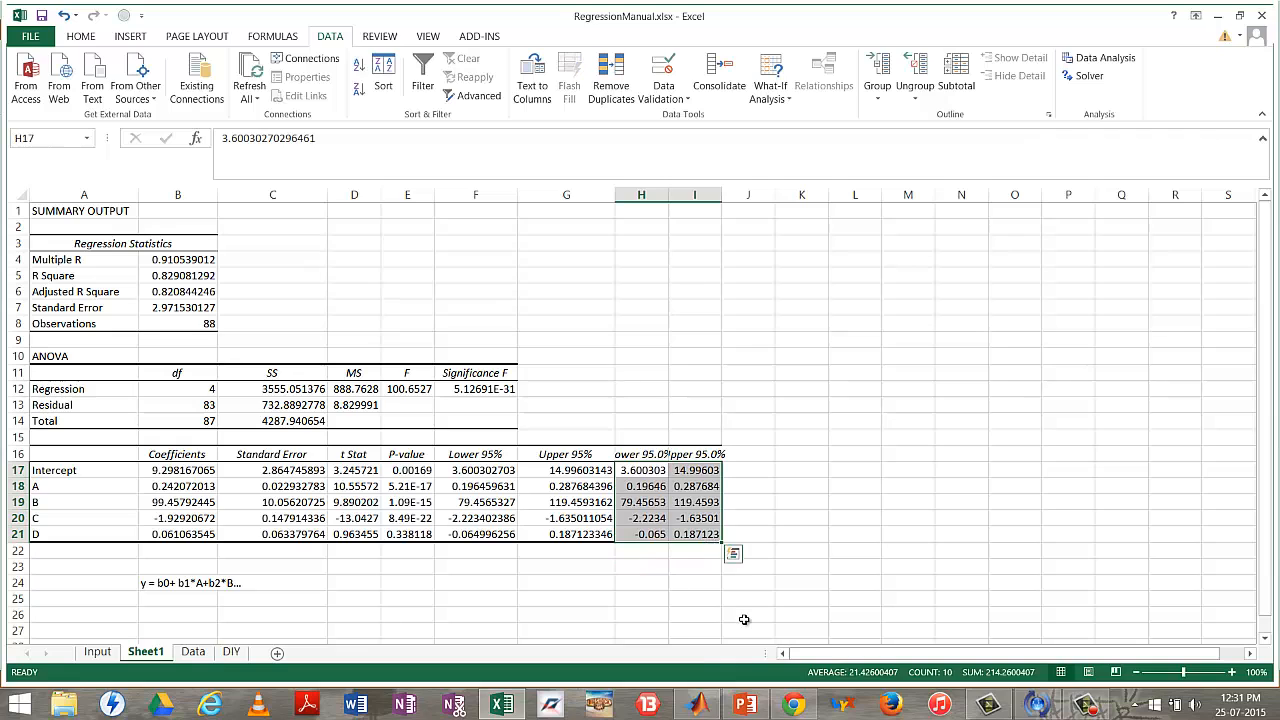
Examine the Lower 95% and Upper 95% headings and the Intercept's lower confidence bound
left_click(604, 582)
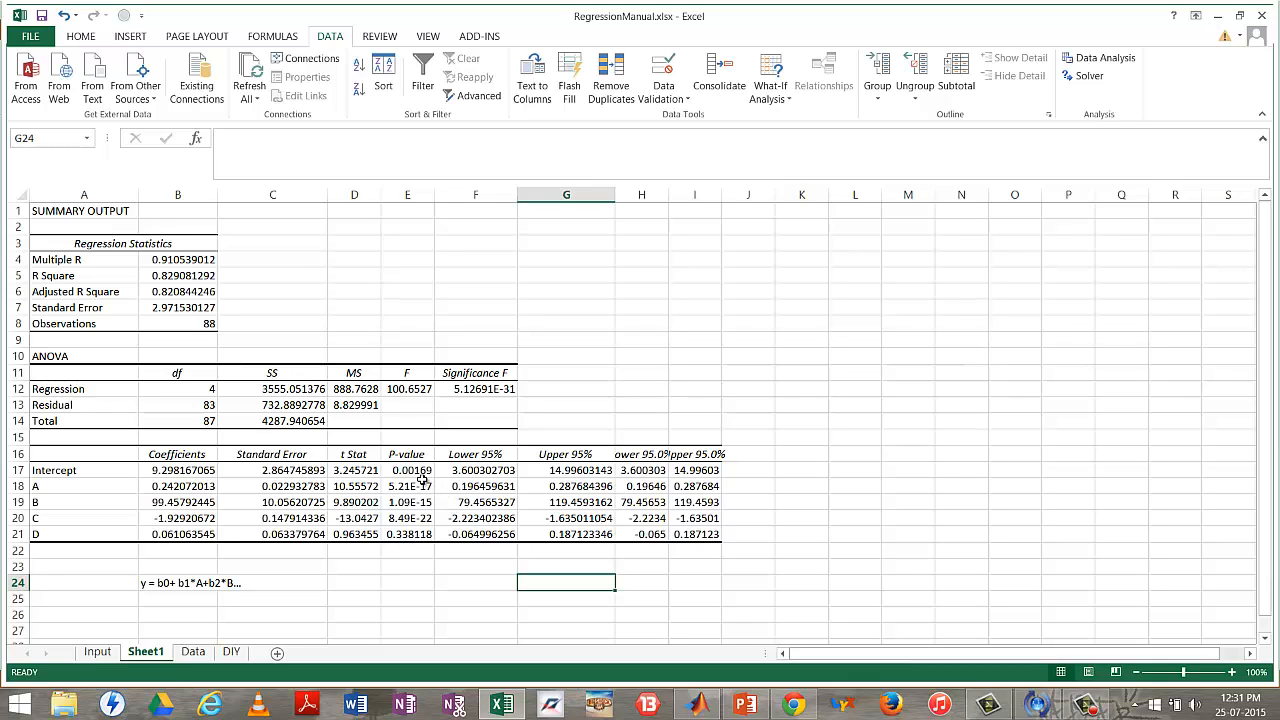
left_click(495, 454)
left_click(548, 457)
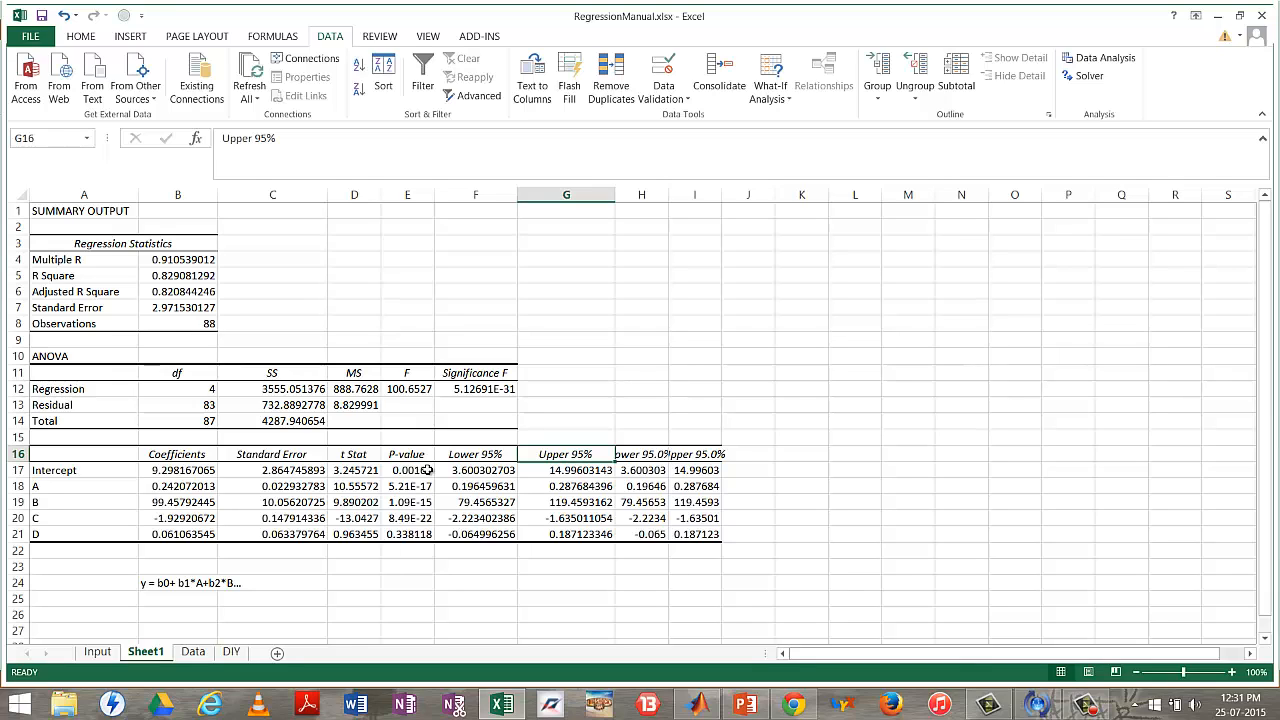
left_click(491, 456)
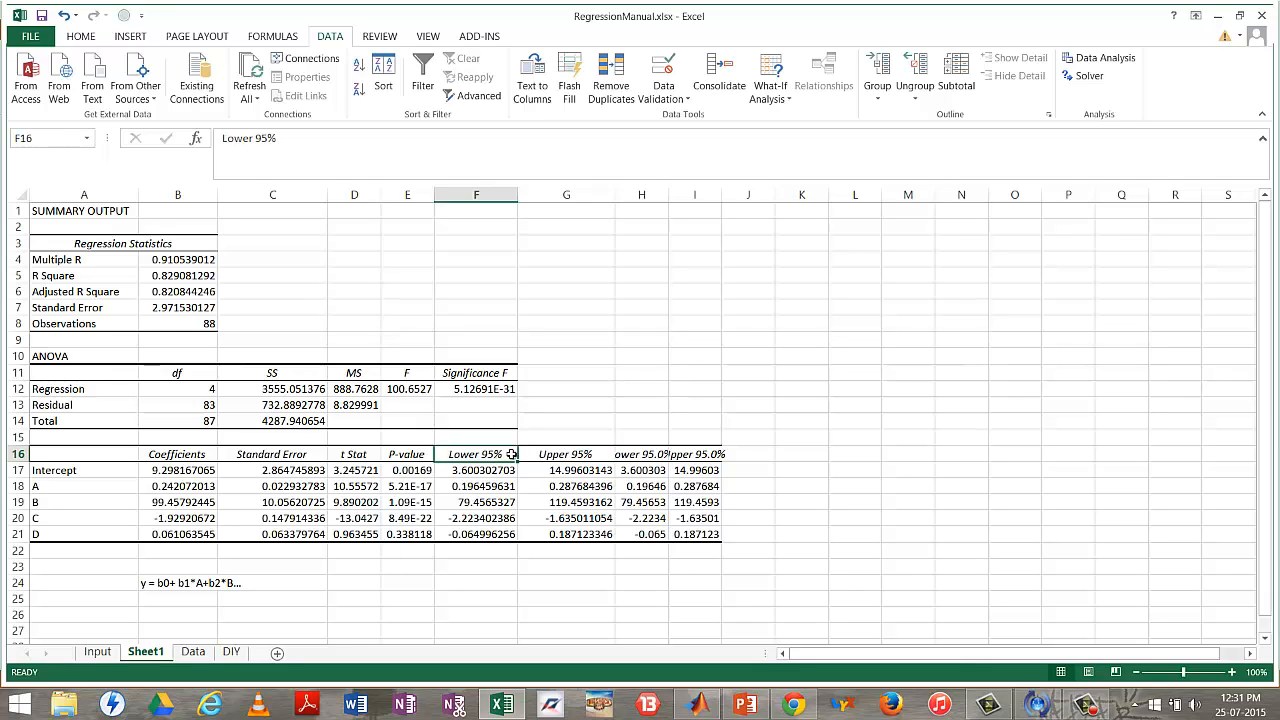
left_click(577, 454)
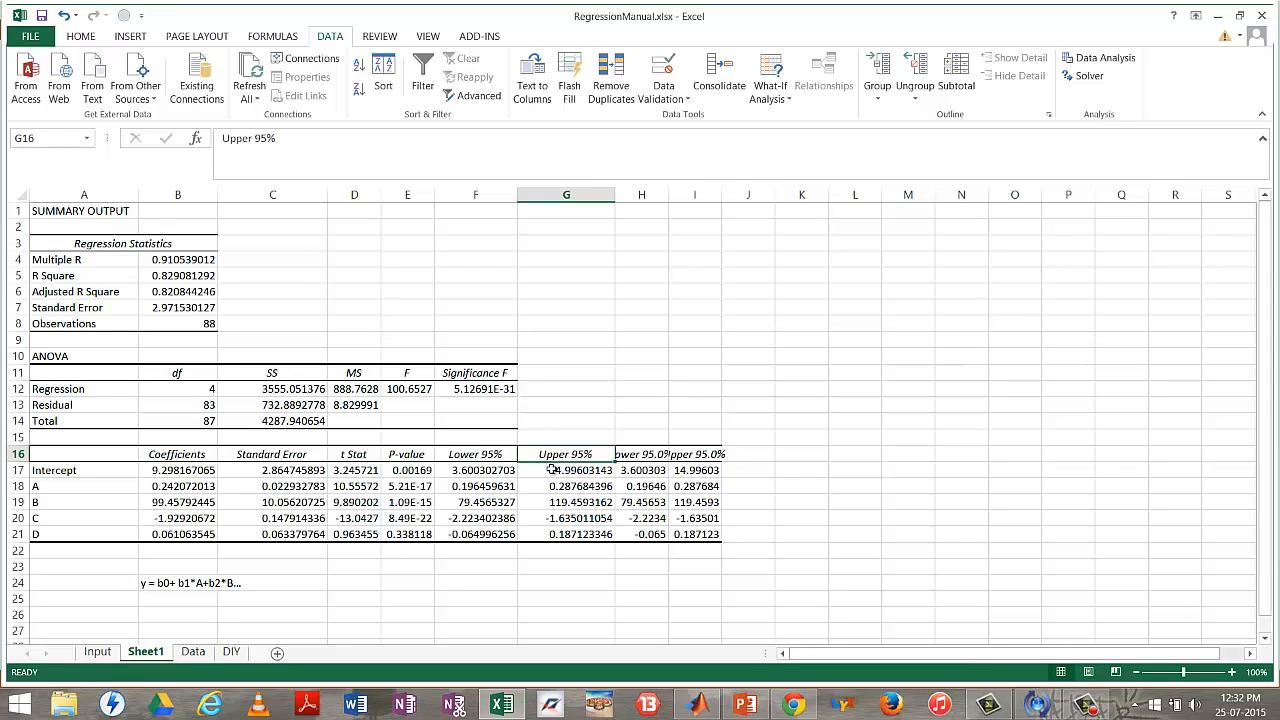
left_click(466, 471)
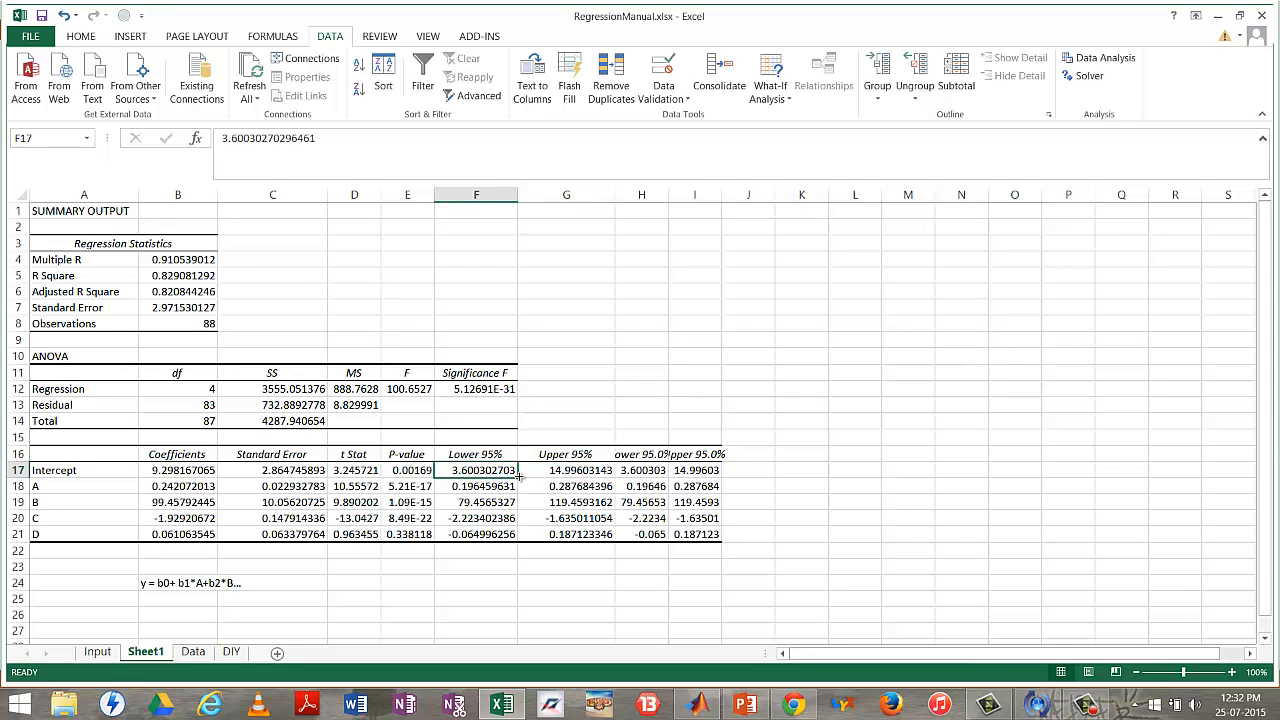
Review the Intercept's upper bound, all coefficients, D's P-value and 95% confidence bounds, and the complete coefficient table
left_click(565, 472)
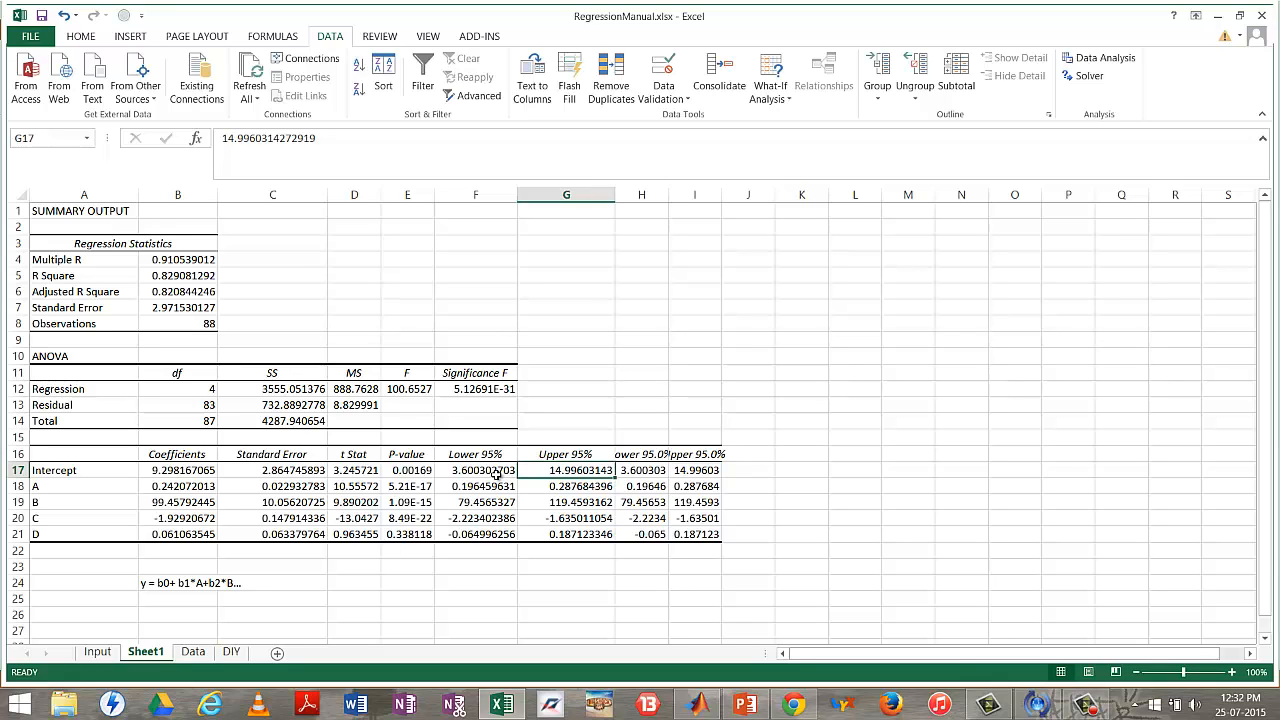
left_click_drag(193, 470, 193, 535)
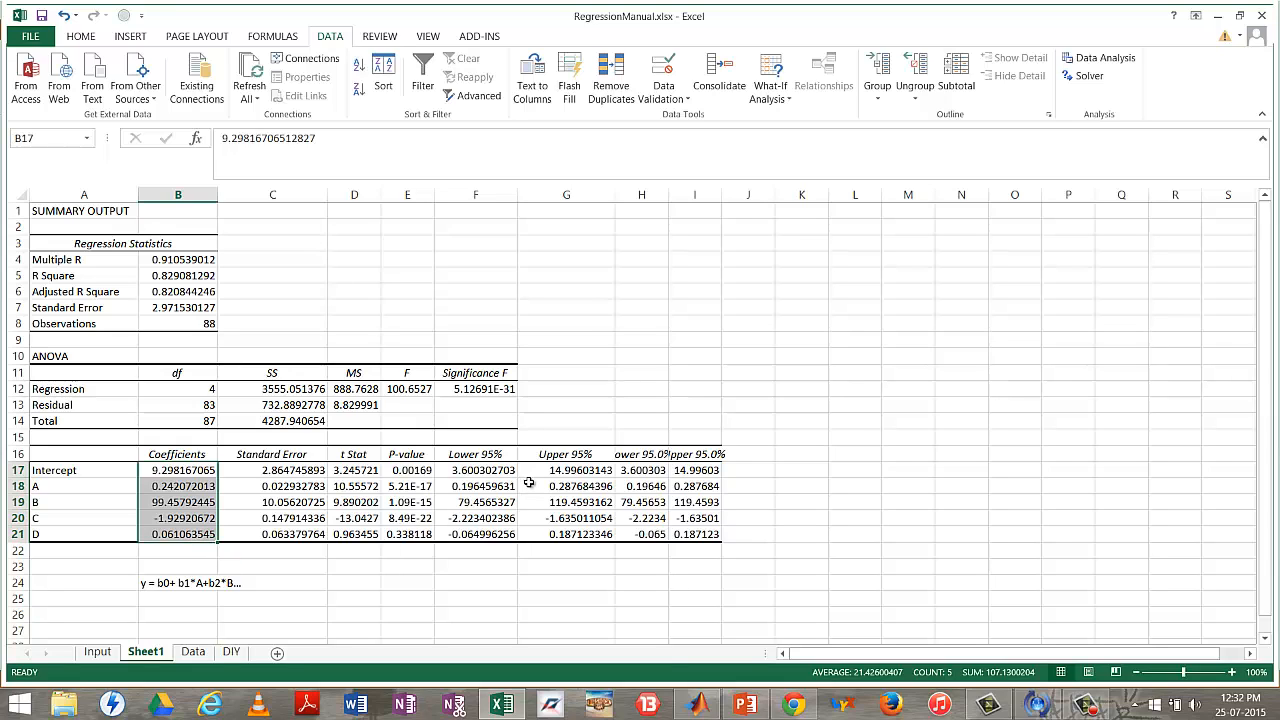
left_click(398, 537)
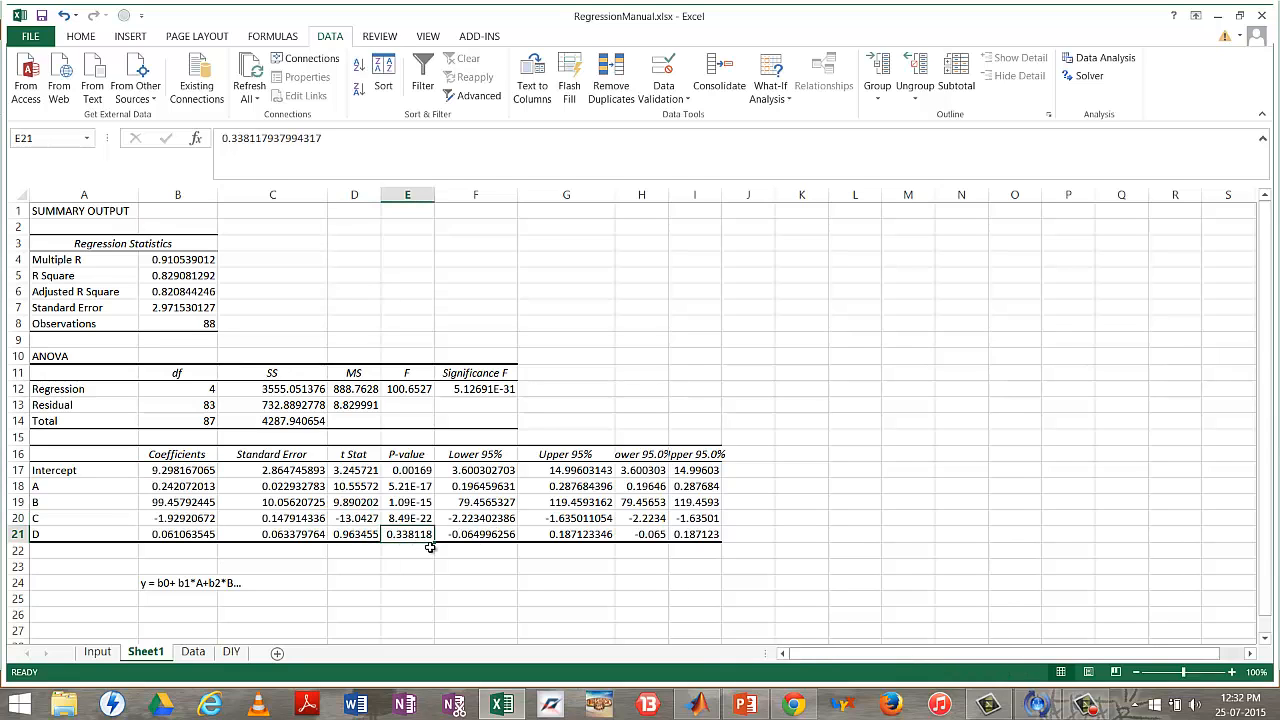
left_click(17, 534)
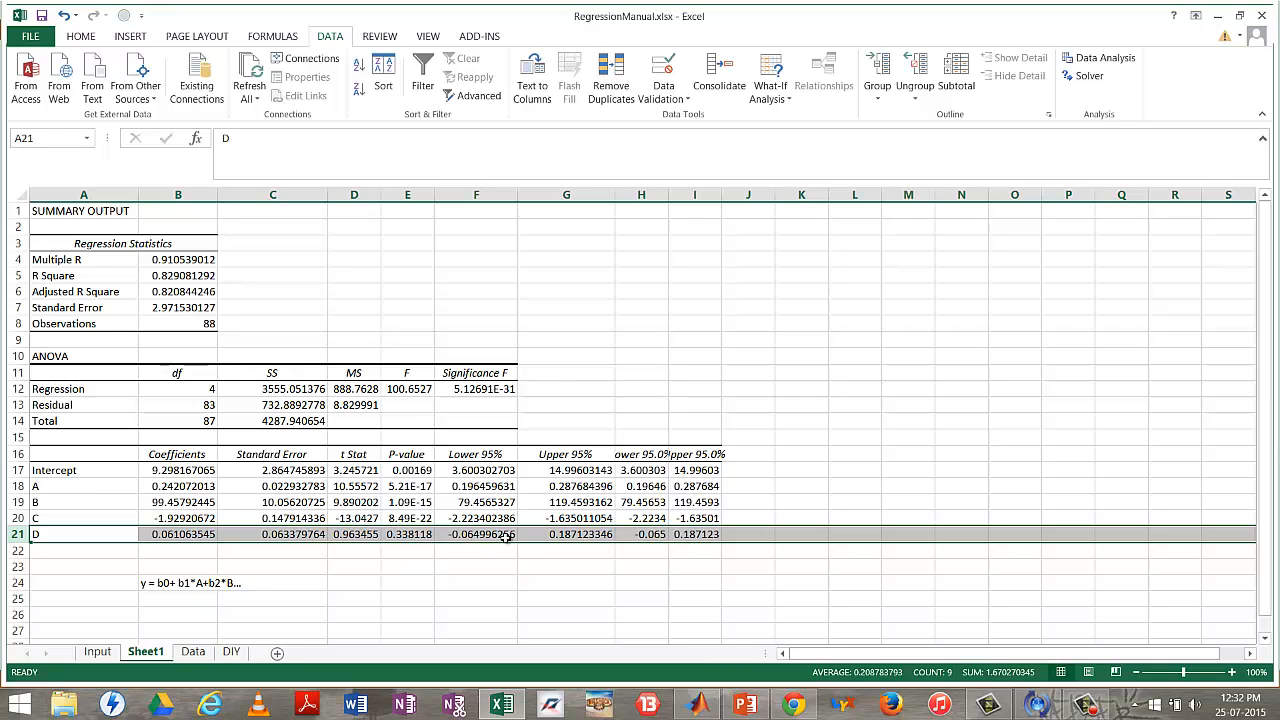
left_click(474, 536)
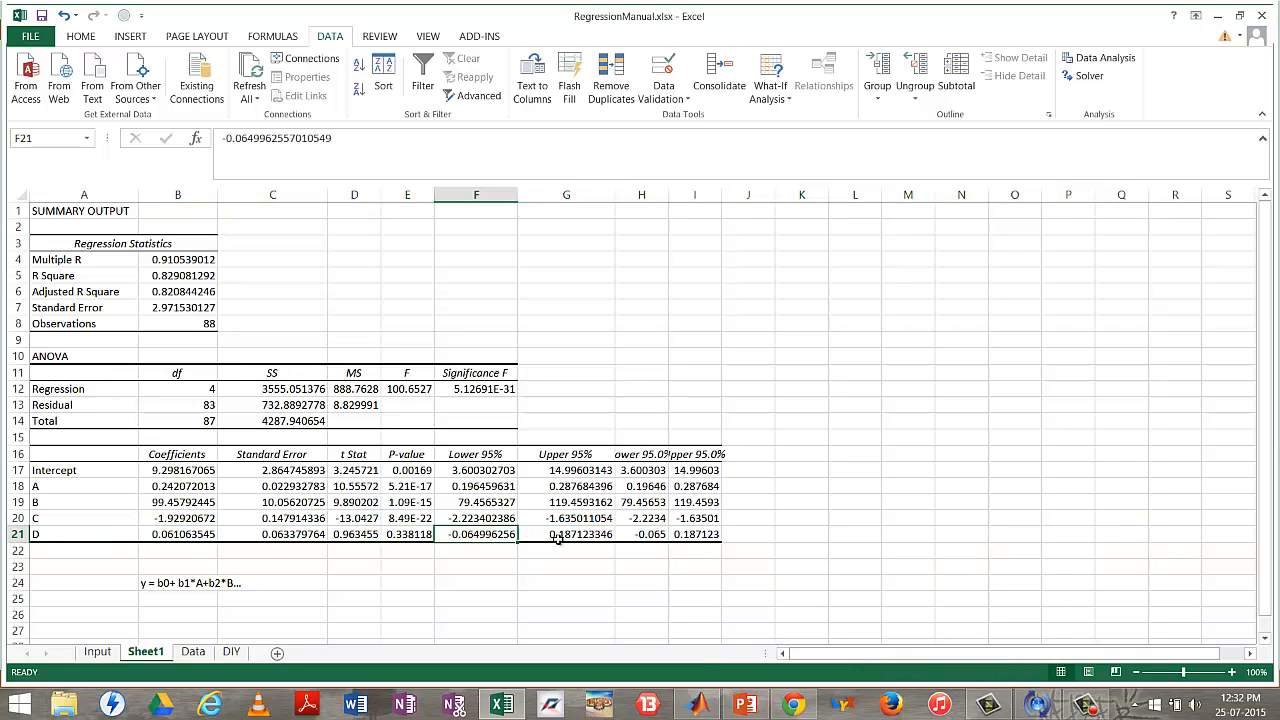
left_click(563, 536)
left_click_drag(462, 536, 523, 534)
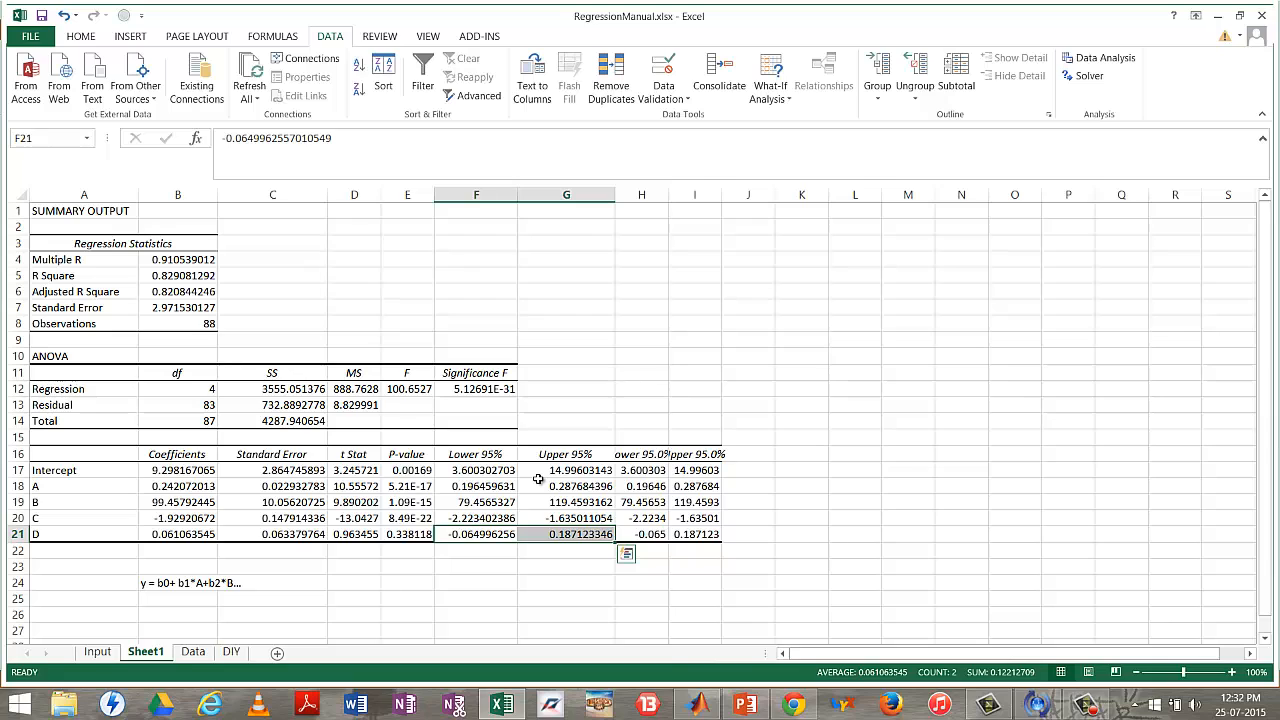
left_click(792, 504)
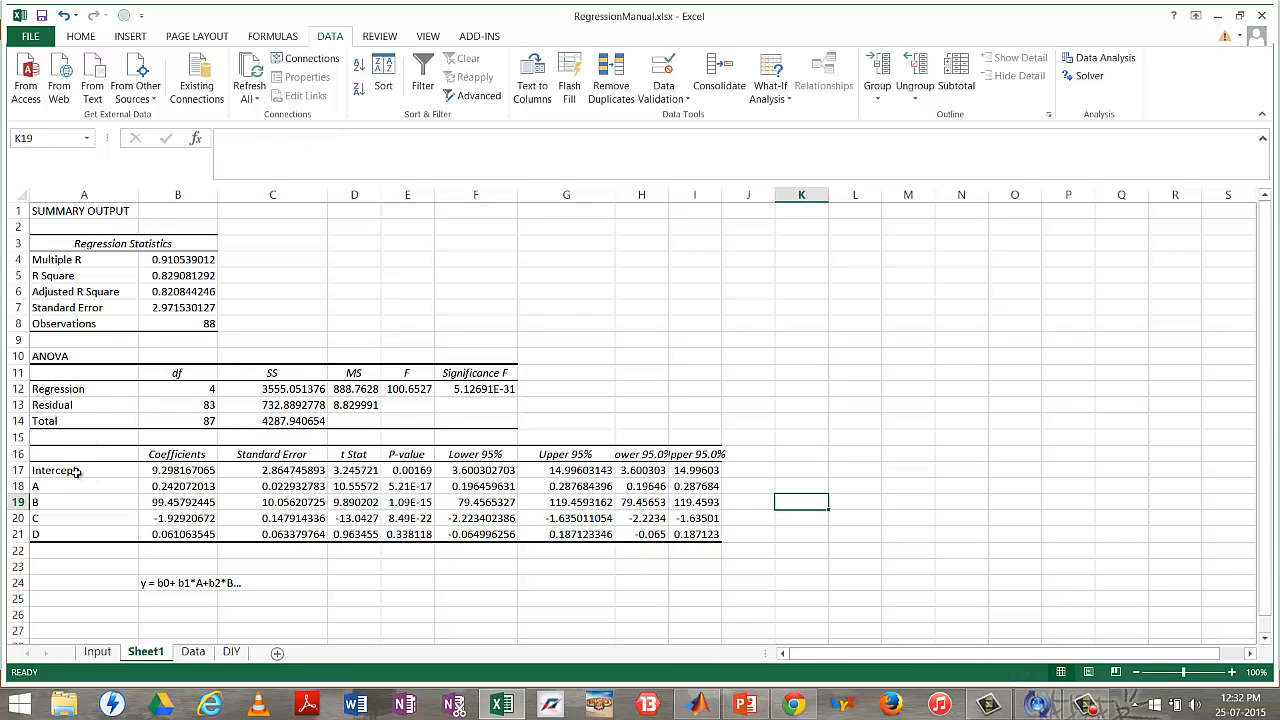
left_click_drag(73, 472, 679, 537)
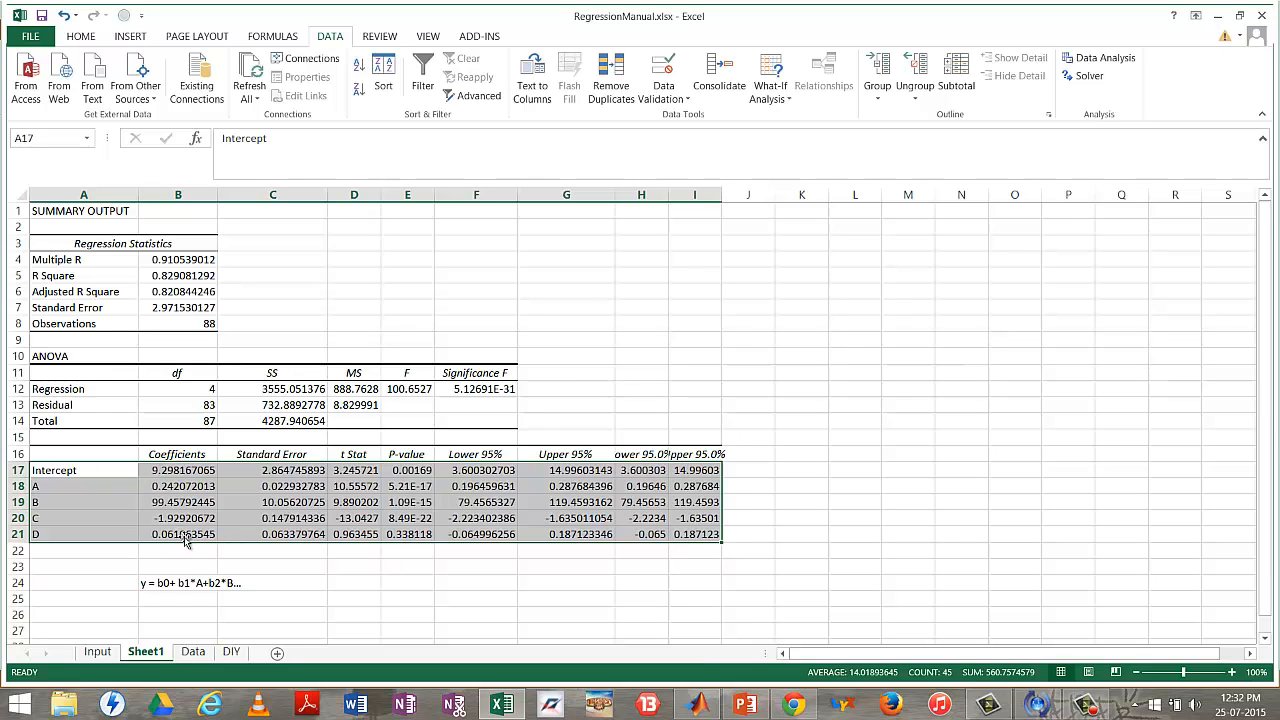
Highlight the equation y = b0+ b1*A+b2*B... in cell B24 with a yellow fill
left_click(170, 584)
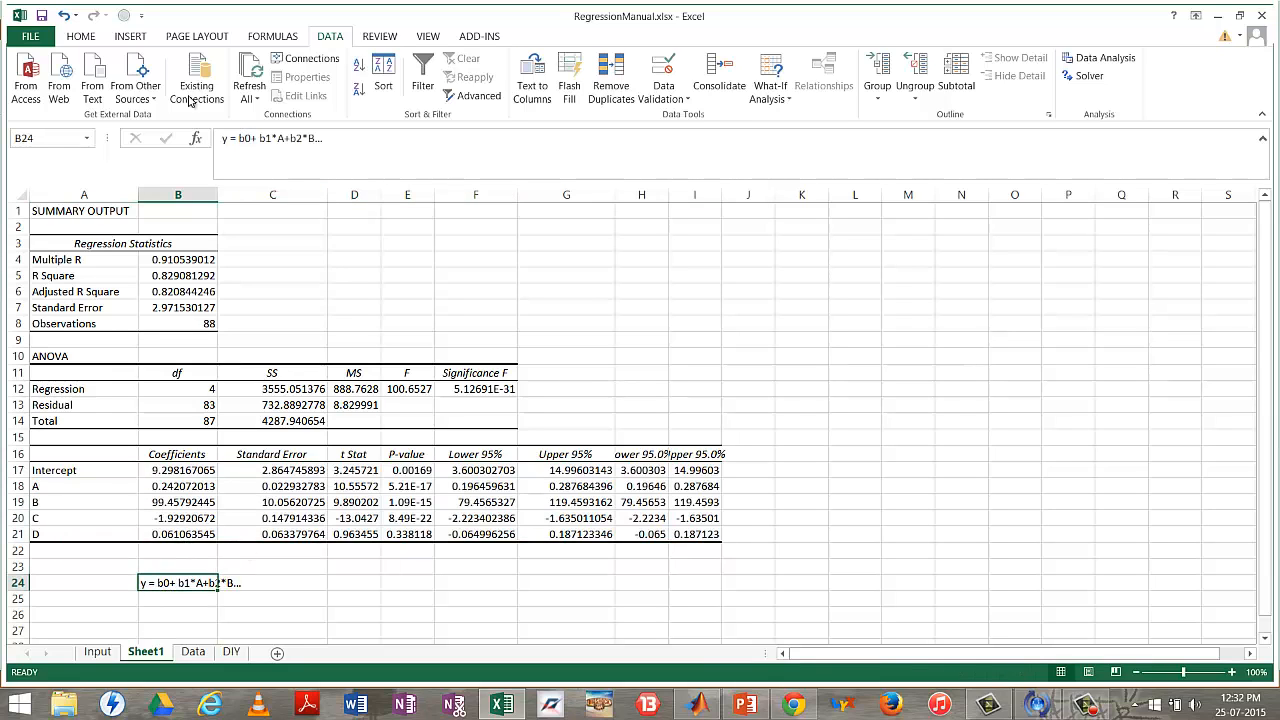
left_click(83, 37)
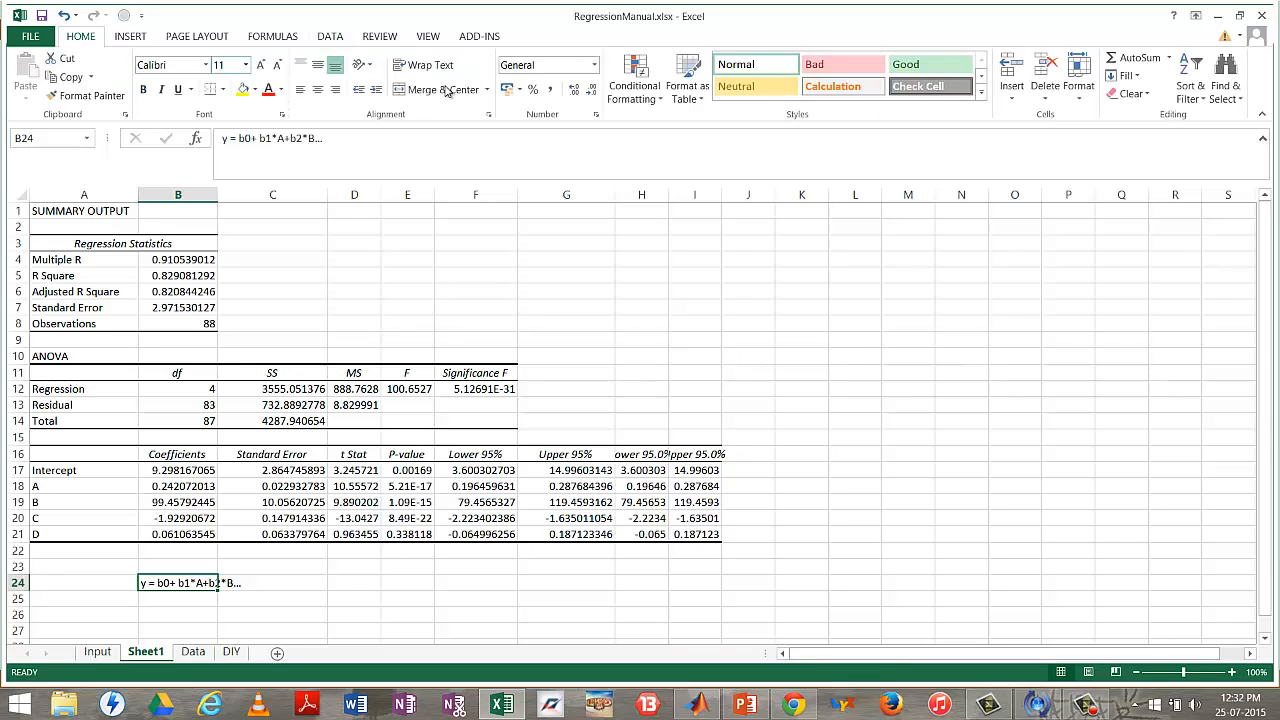
left_click(243, 89)
left_click(329, 570)
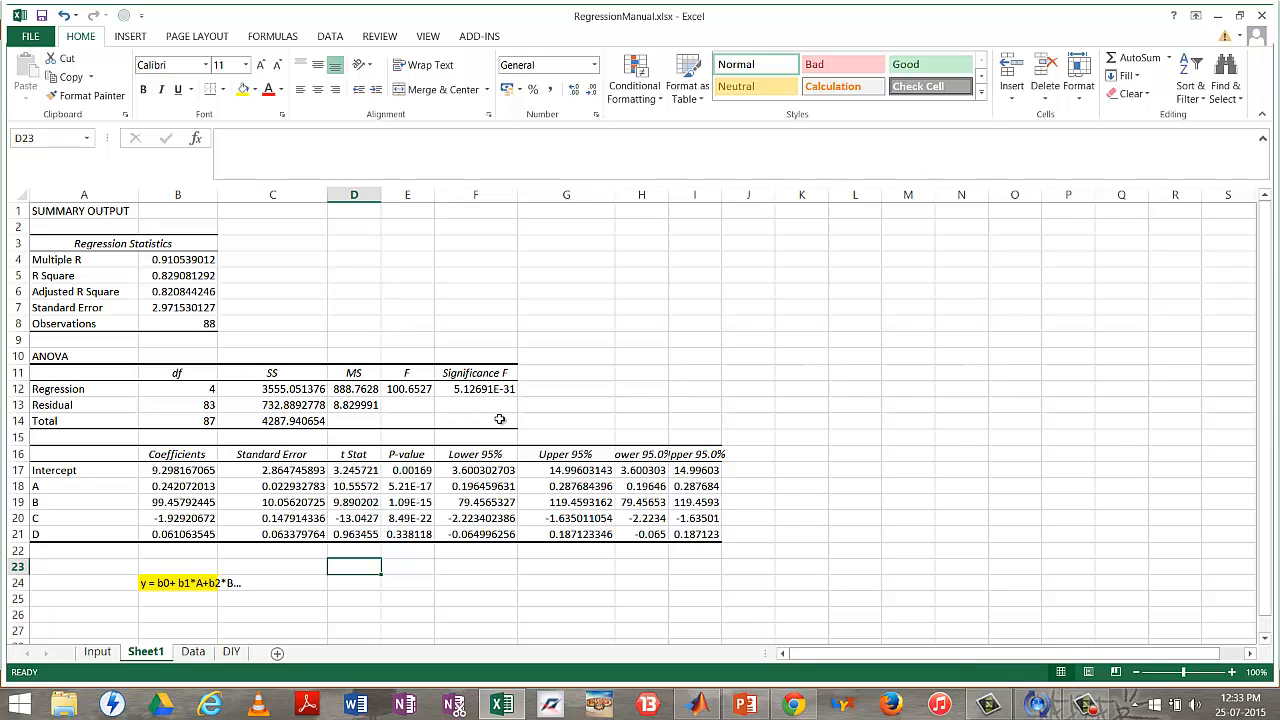
Review variable A's coefficient row and fill the ANOVA table A10:F14 with light green
left_click_drag(89, 488, 692, 488)
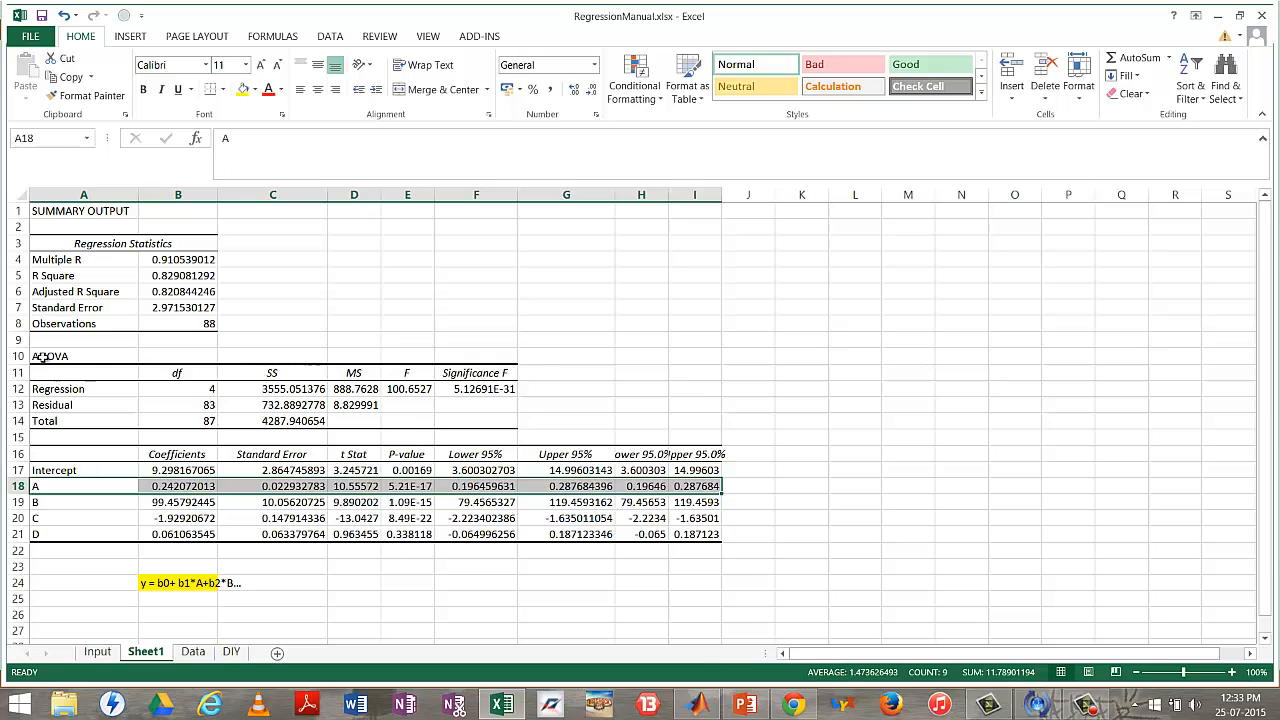
left_click_drag(40, 357, 485, 420)
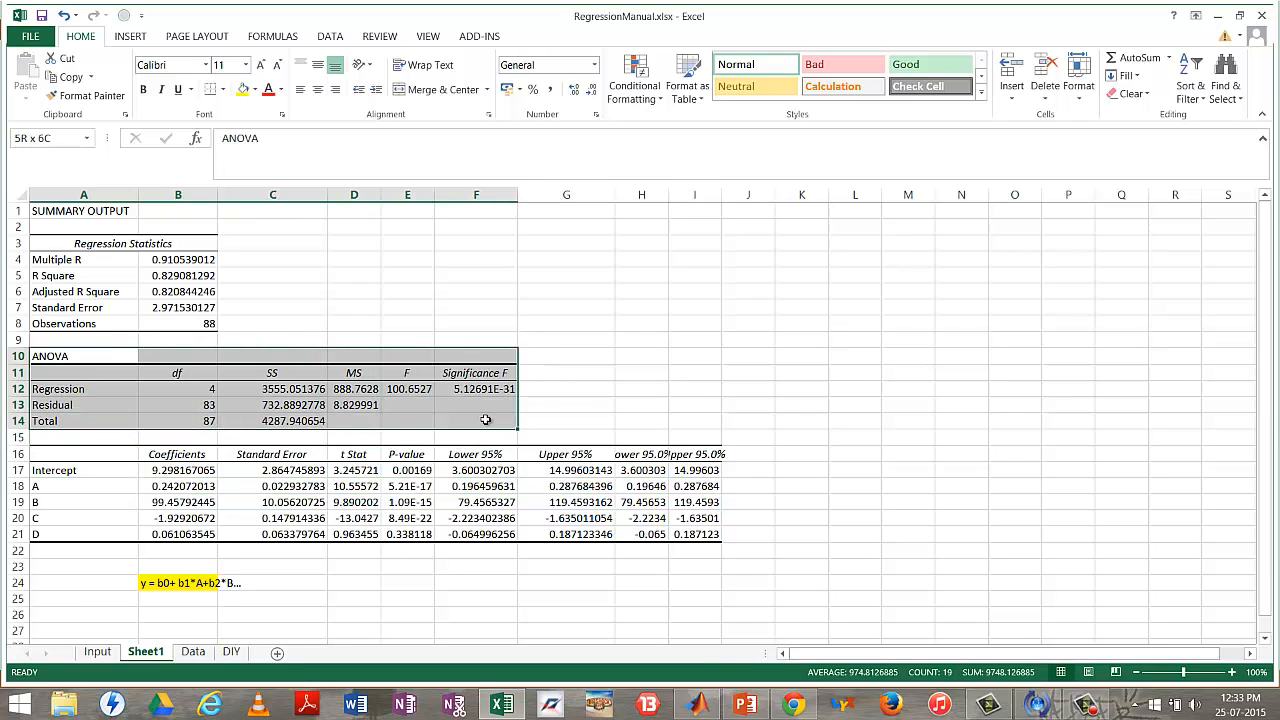
left_click(256, 90)
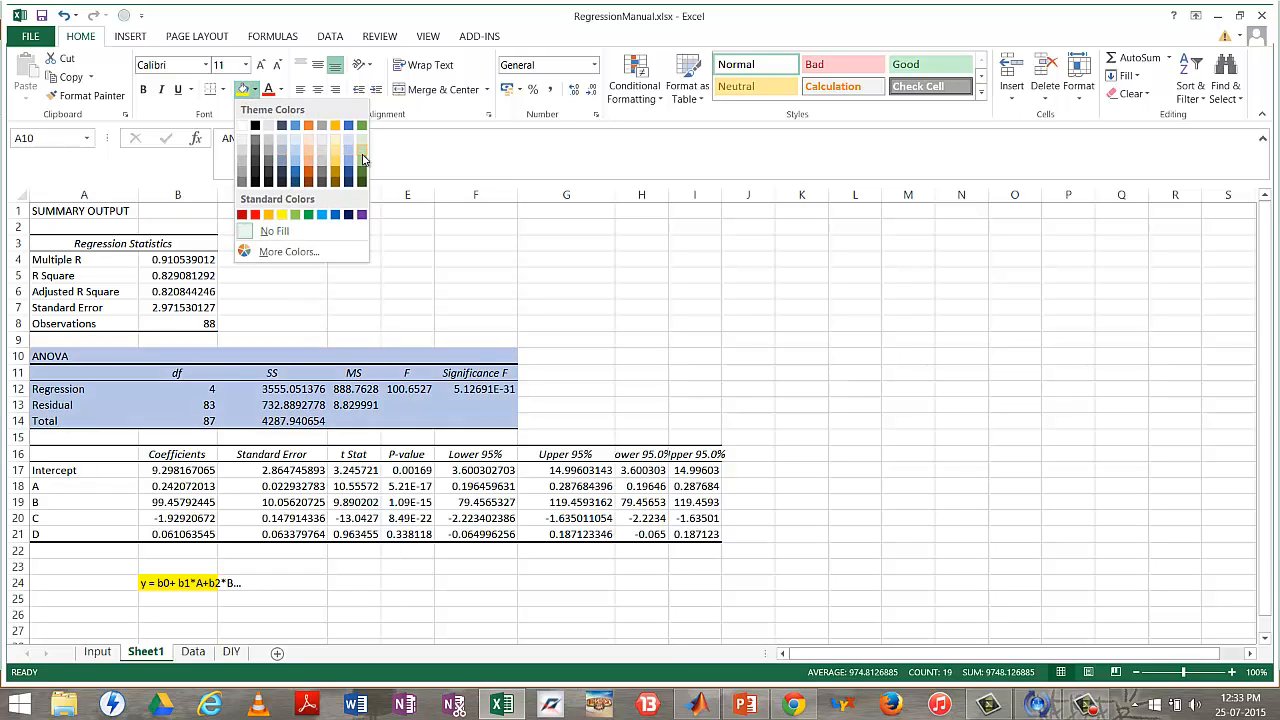
left_click(362, 160)
left_click(541, 392)
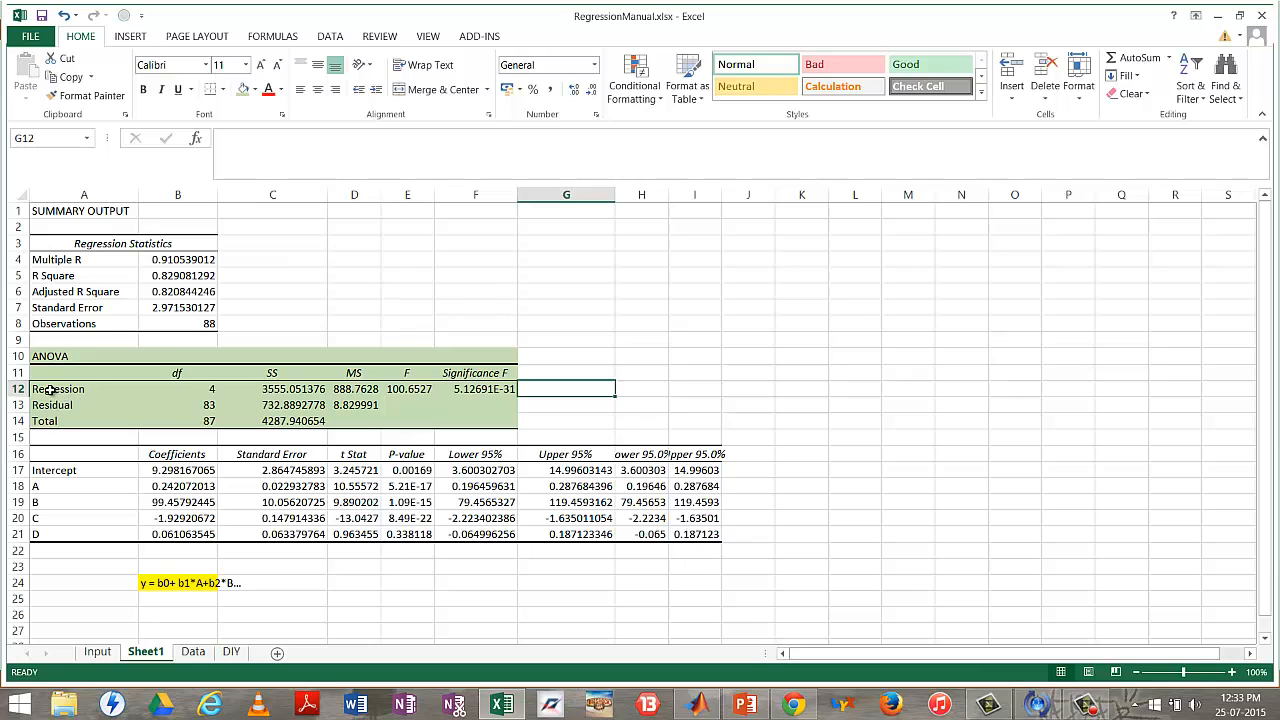
Examine the ANOVA Regression row, comparing the Regression and Residual MS values and reviewing F and Significance F
left_click(95, 394)
left_click_drag(100, 399, 358, 390)
left_click(355, 389)
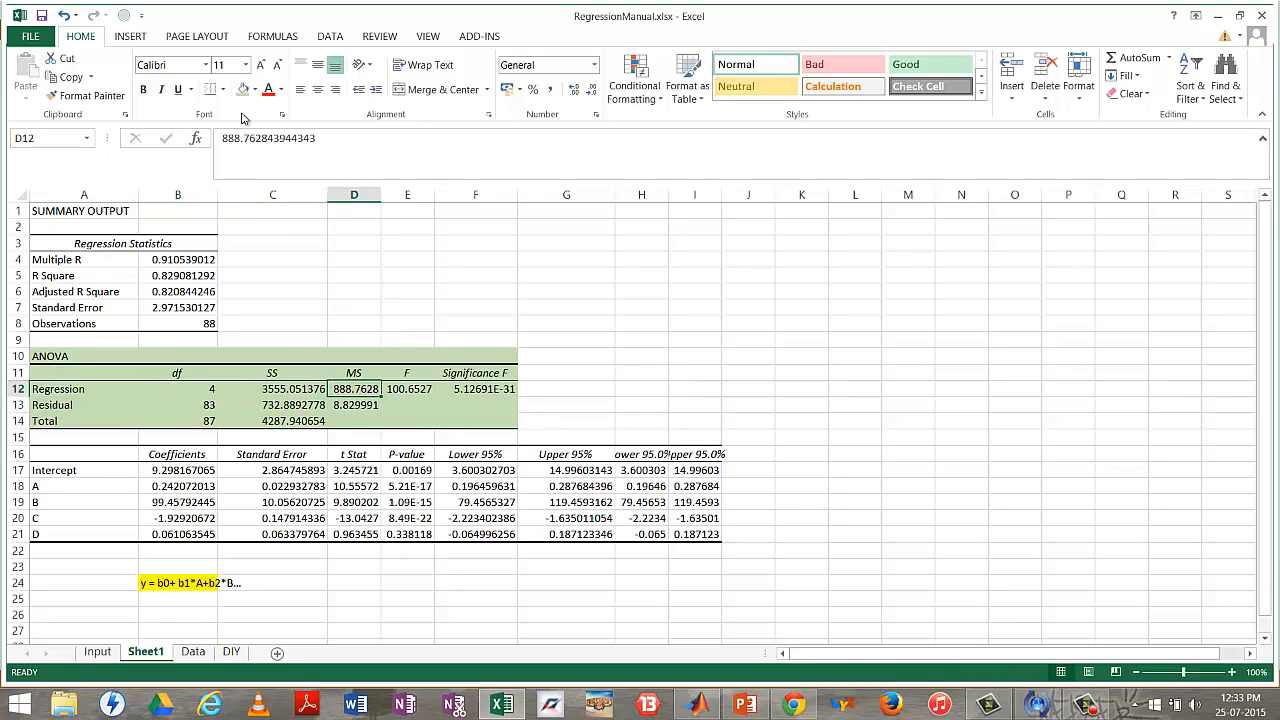
left_click(362, 406)
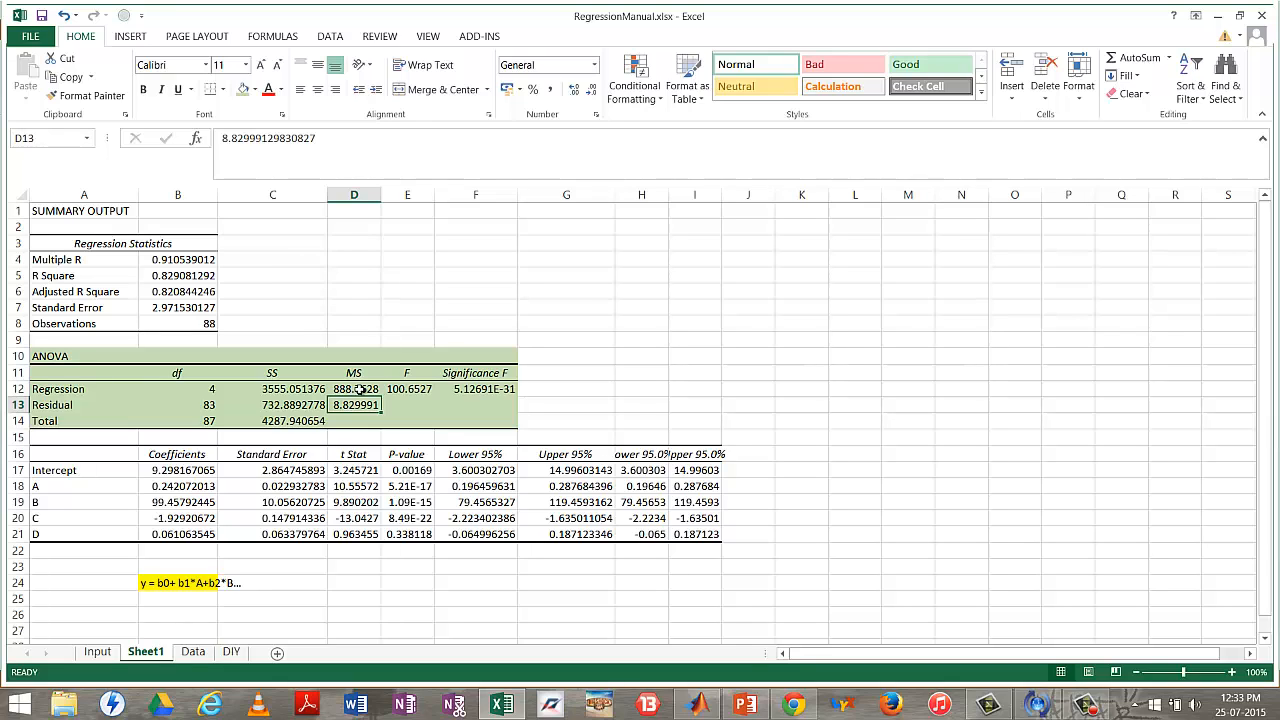
left_click(357, 389)
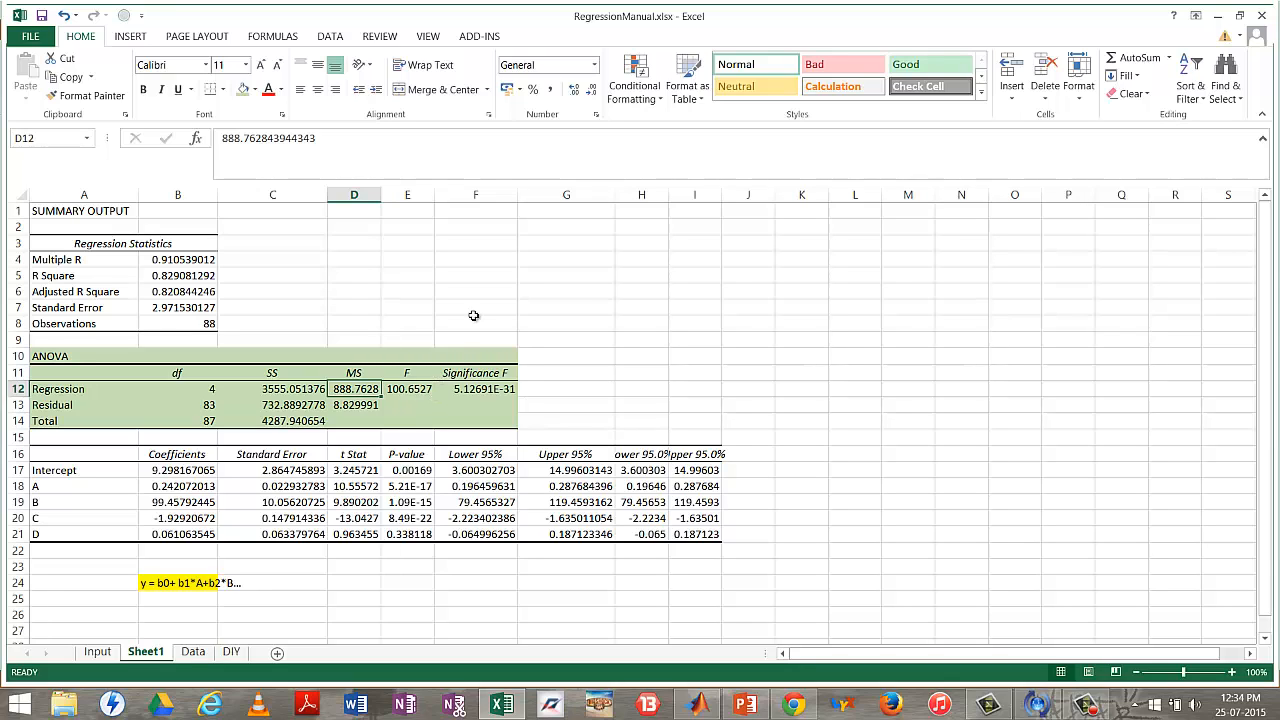
left_click(410, 388)
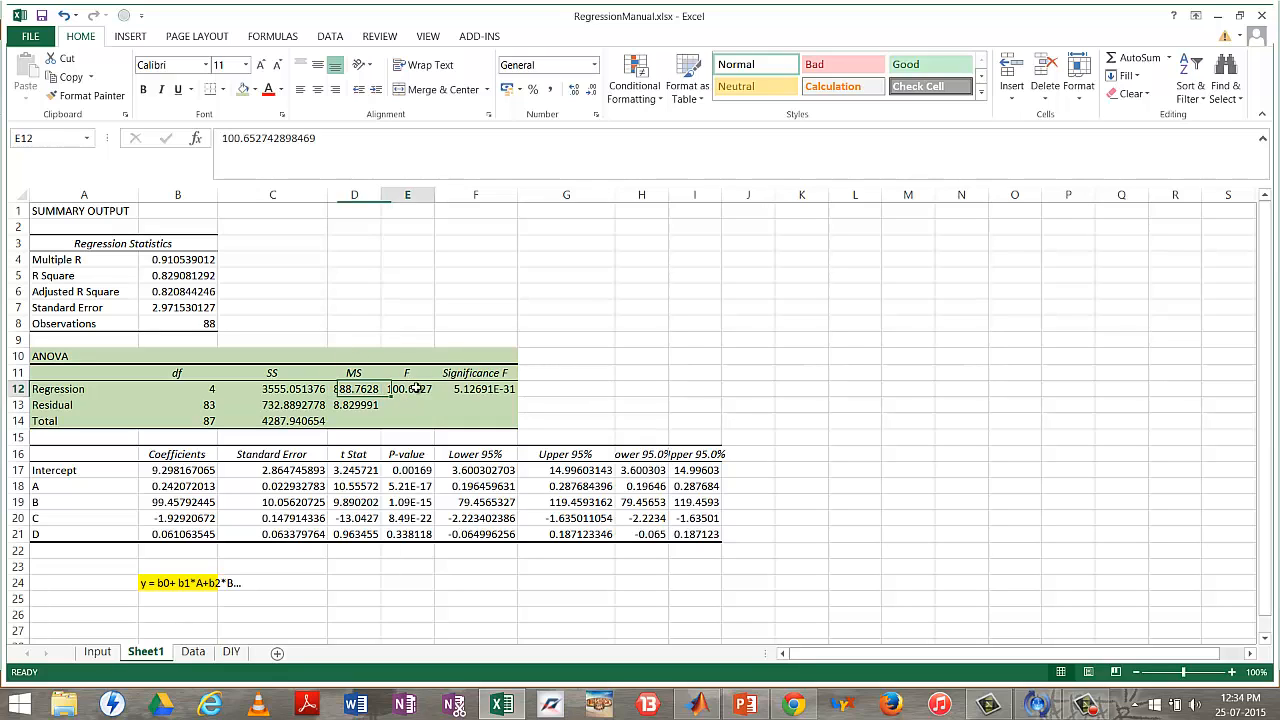
left_click(483, 394)
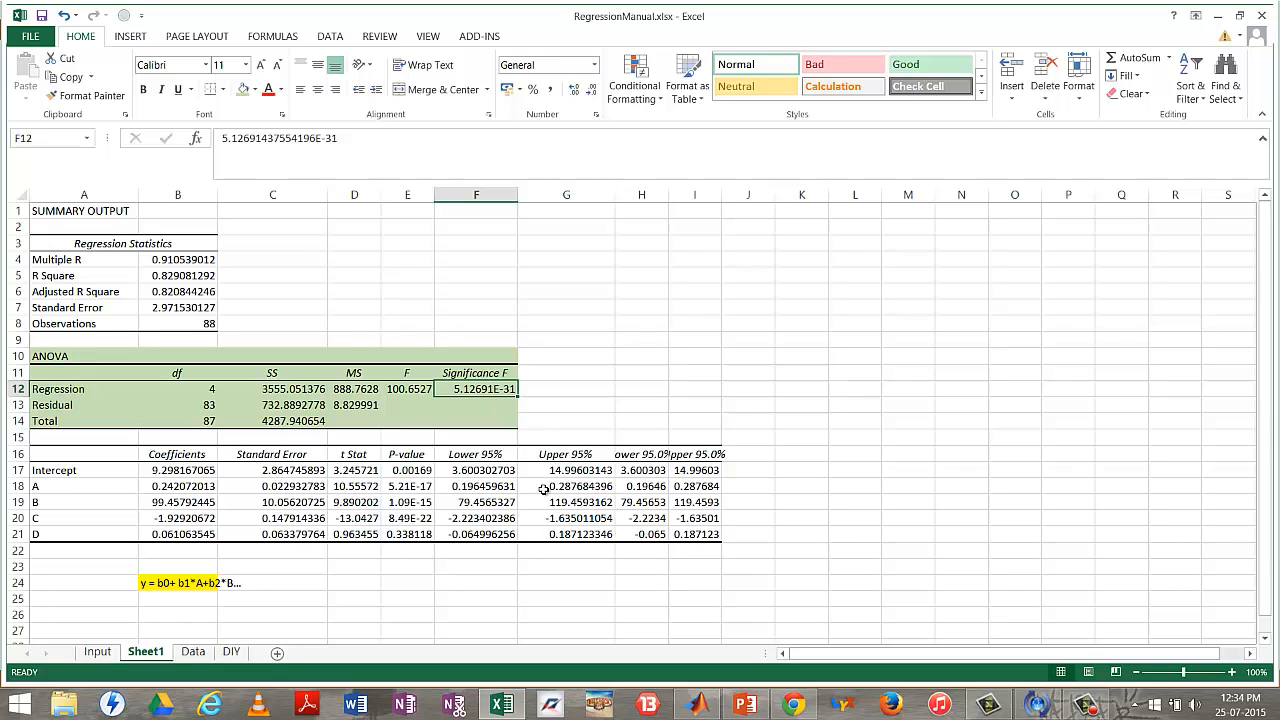
Check Significance F again together with the R Square and Adjusted R Square values
mouse_move(755, 708)
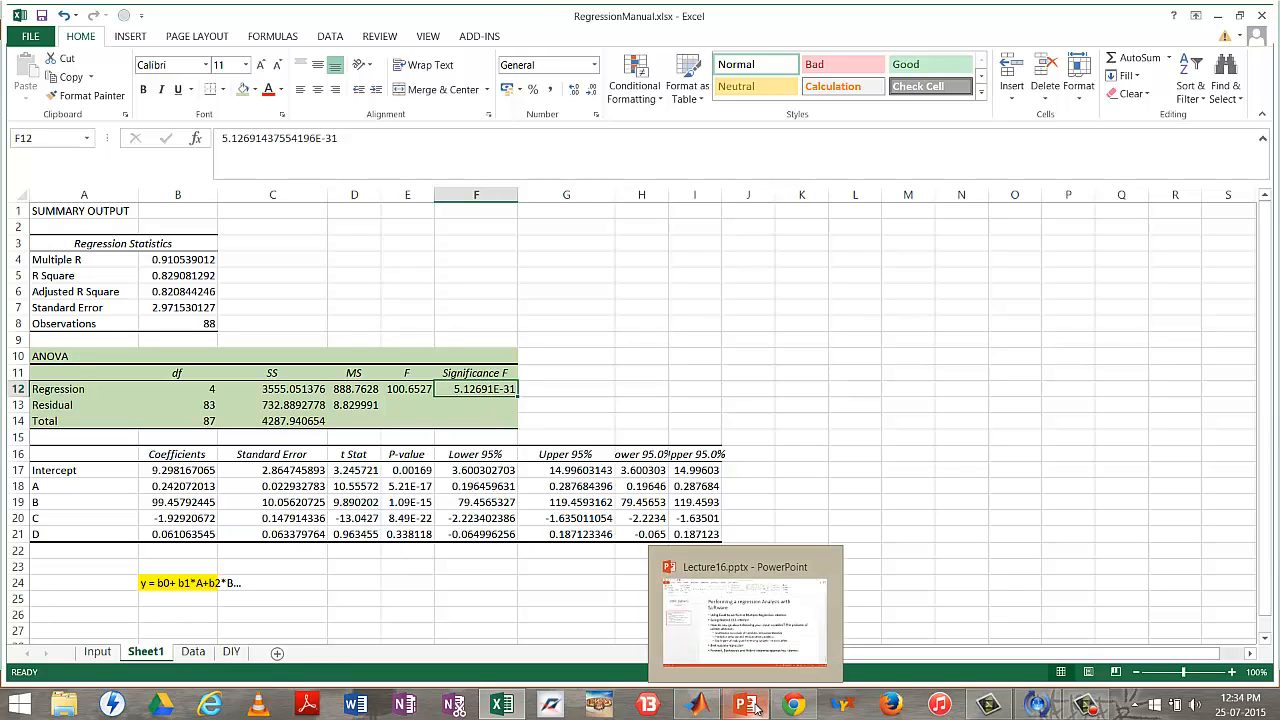
left_click(690, 342)
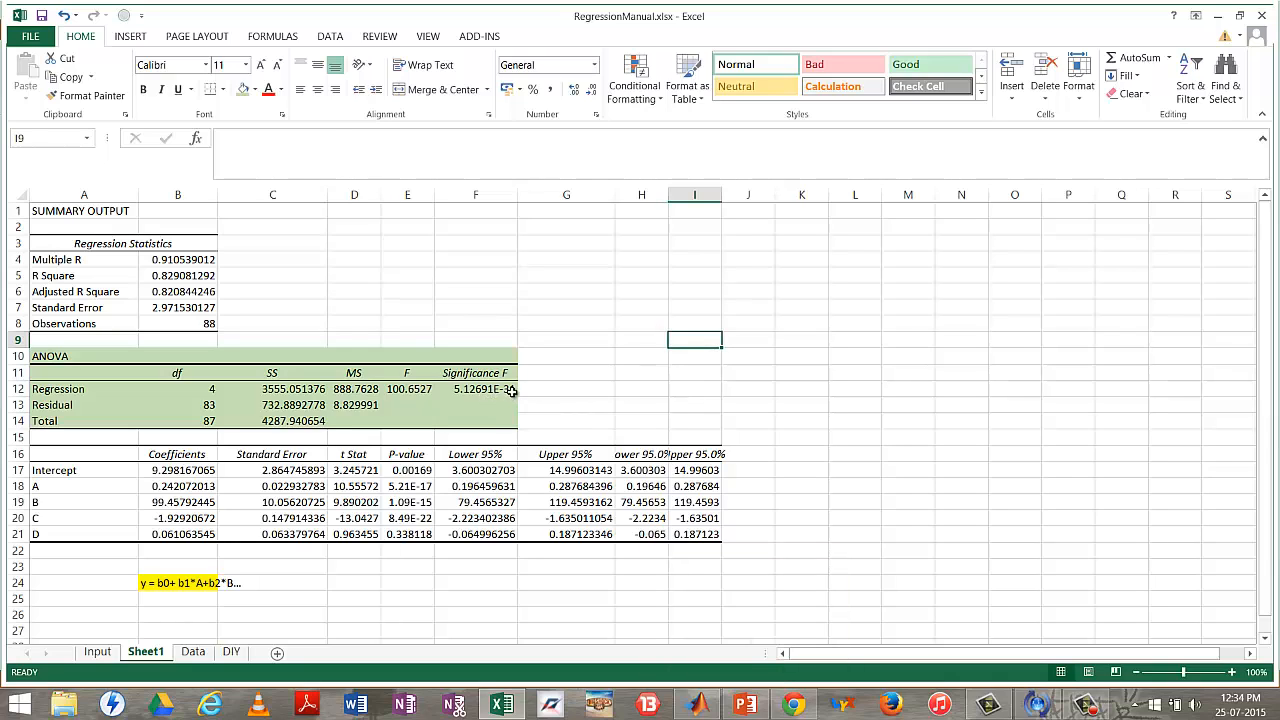
left_click(505, 391)
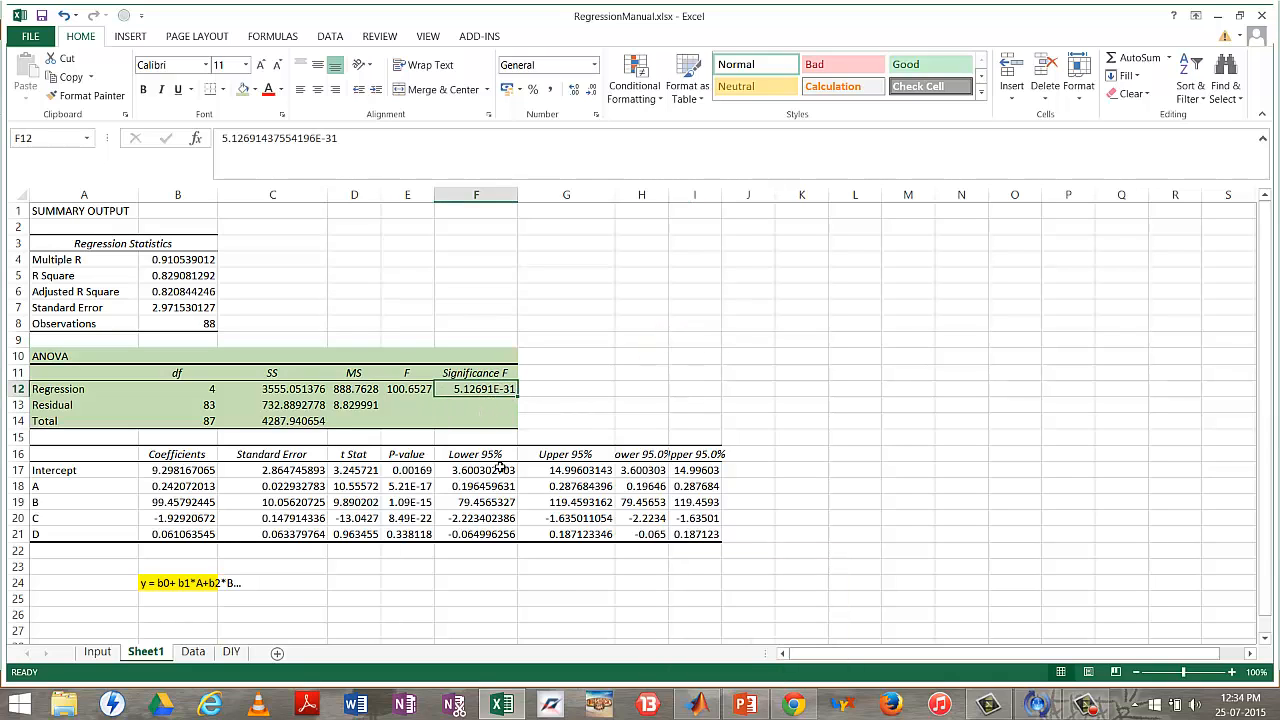
left_click(190, 277)
left_click(192, 289)
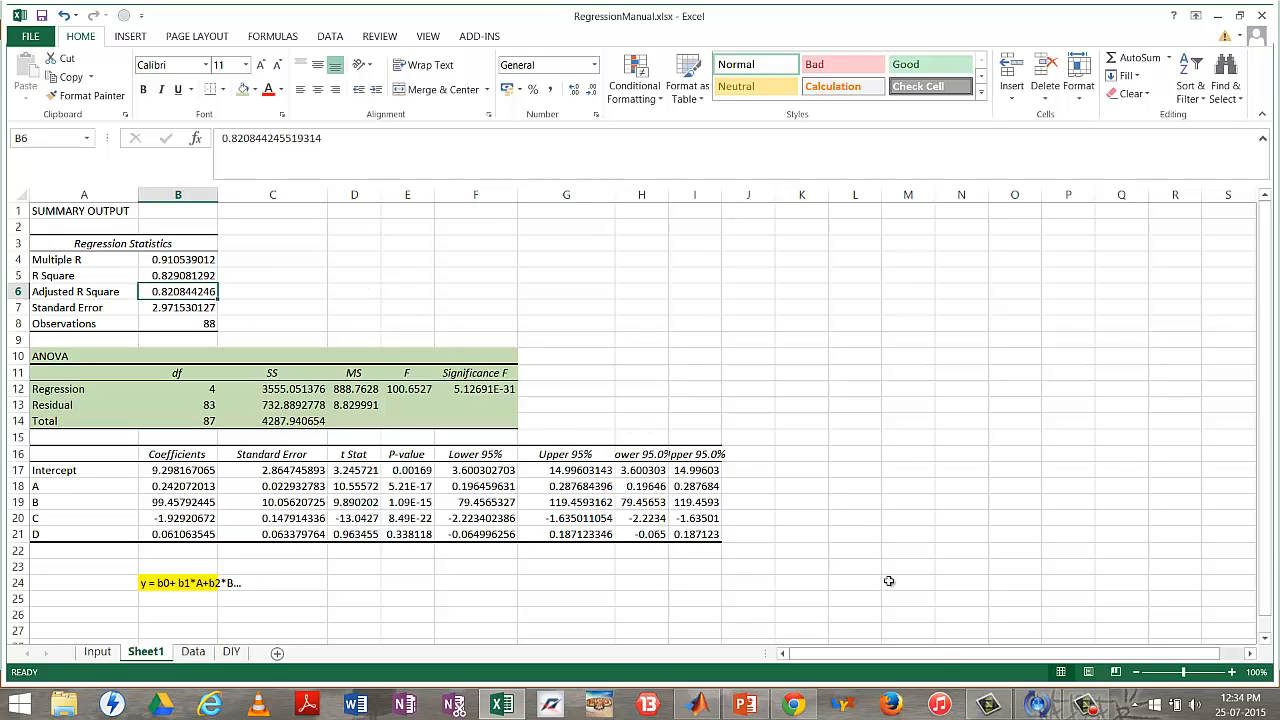
Consult the regression analysis slide of Lecture16.pptx in PowerPoint, and return to Excel to show the top of the DIY sheet
left_click(752, 704)
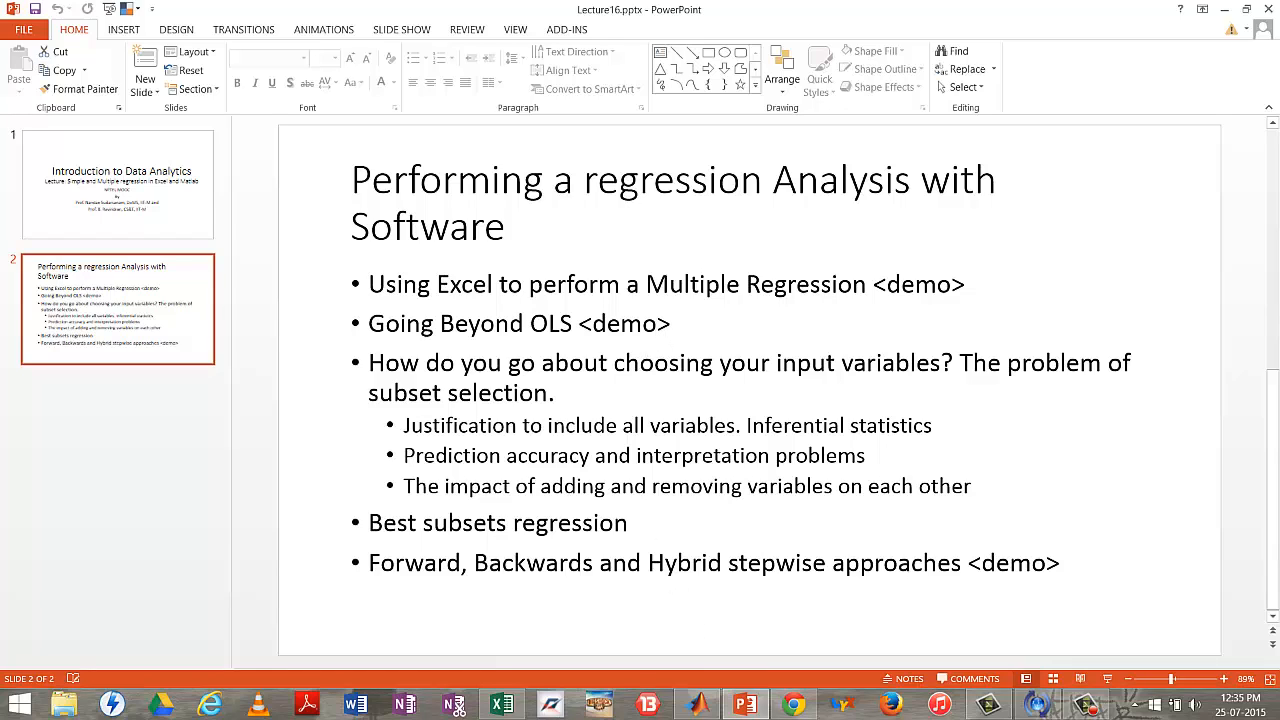
left_click(502, 705)
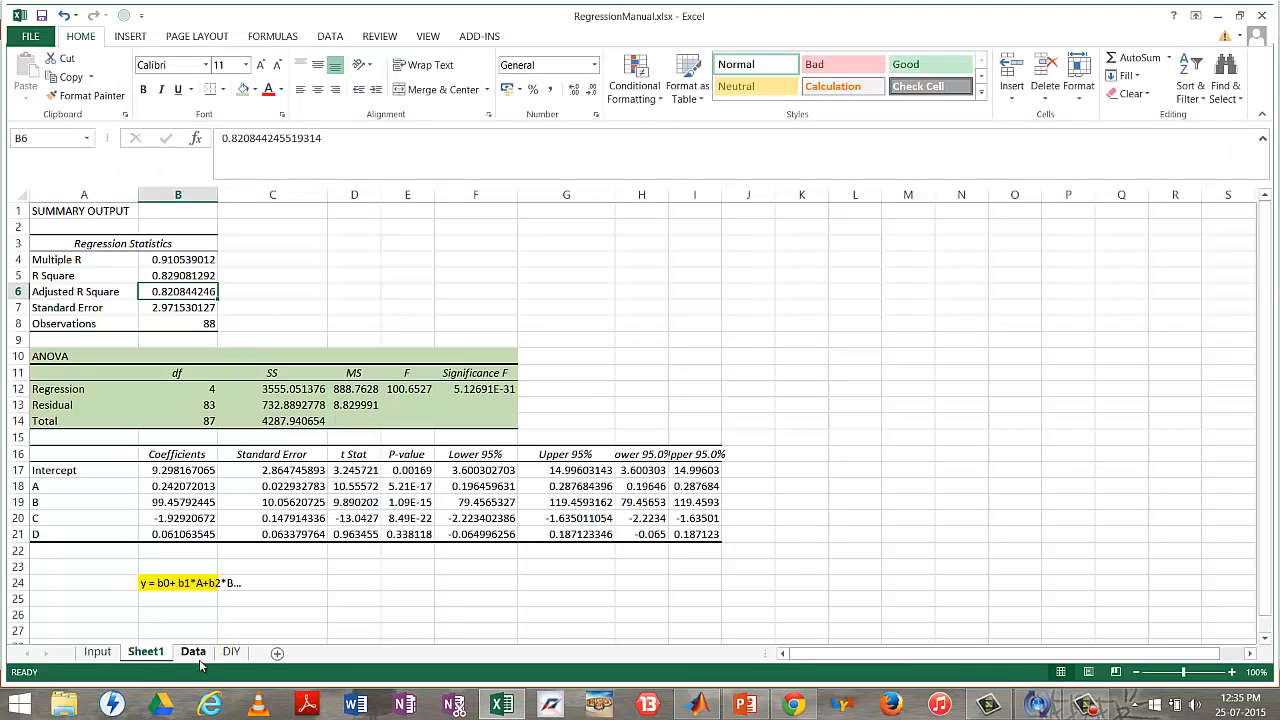
left_click(231, 655)
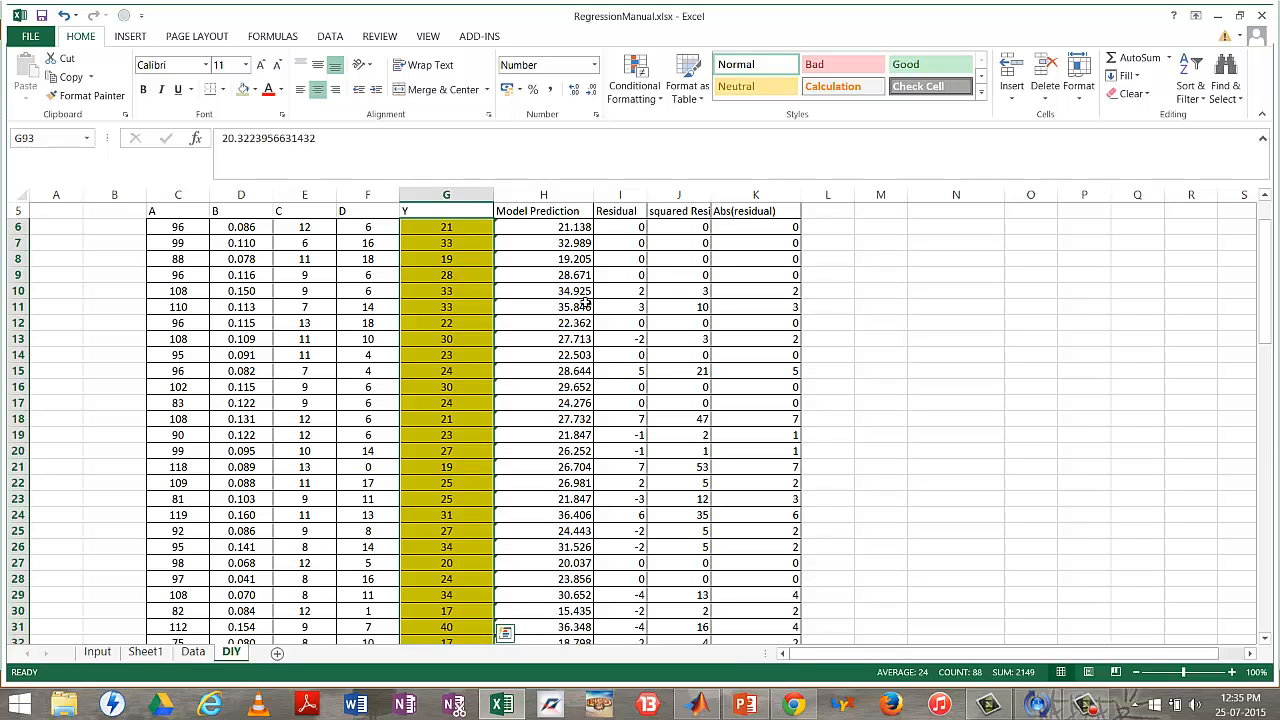
scroll(551, 306, "up", 2)
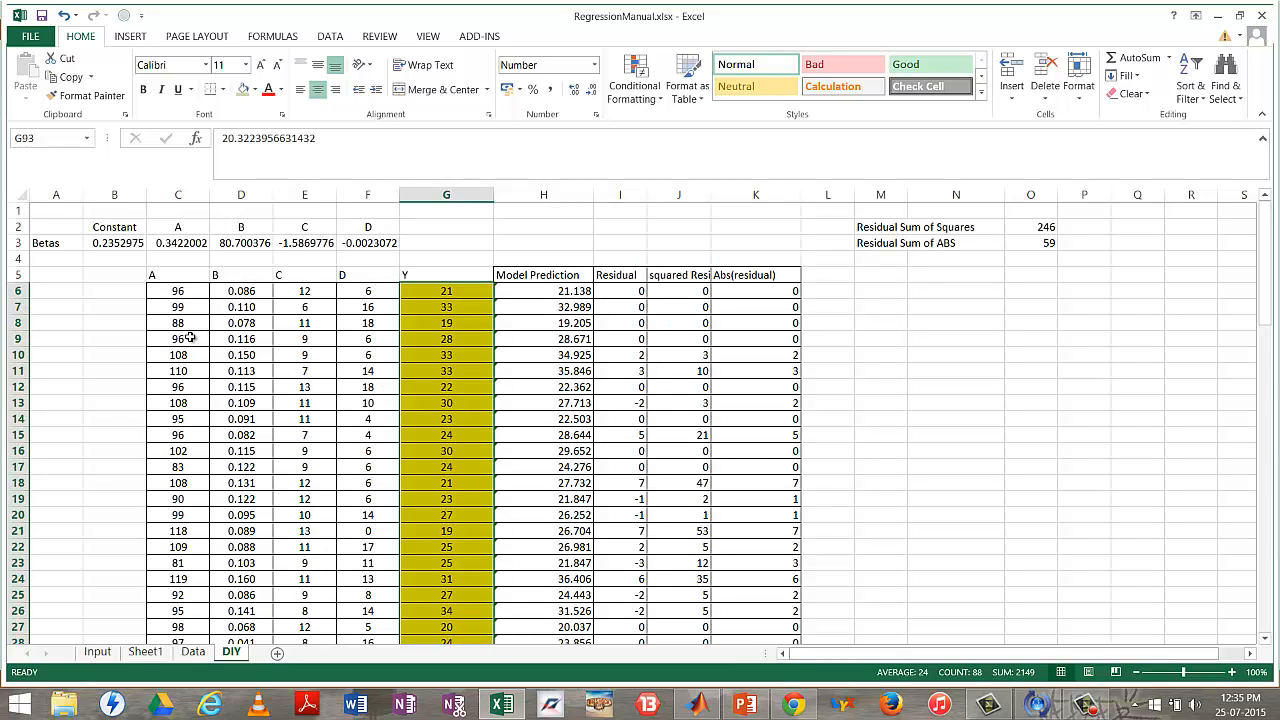
Examine the first observation's A to Y values and the Betas for the Constant and A
left_click(188, 295)
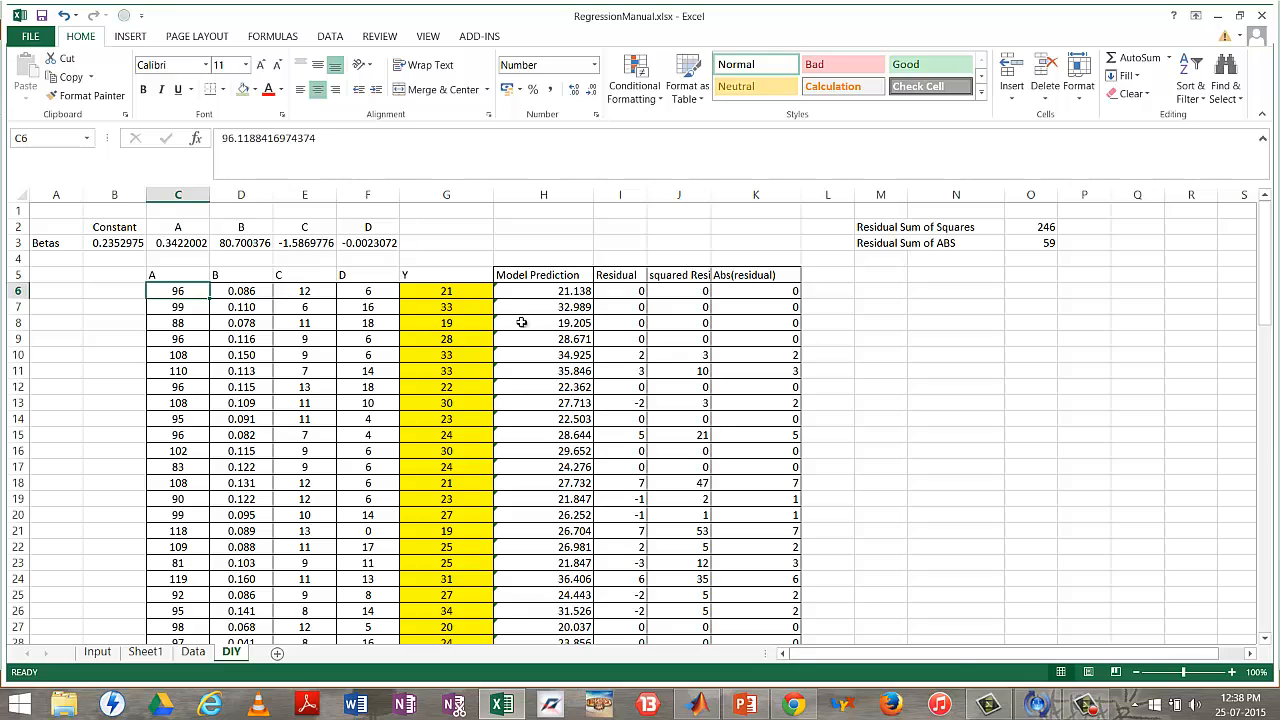
left_click_drag(182, 291, 446, 292)
left_click(248, 387)
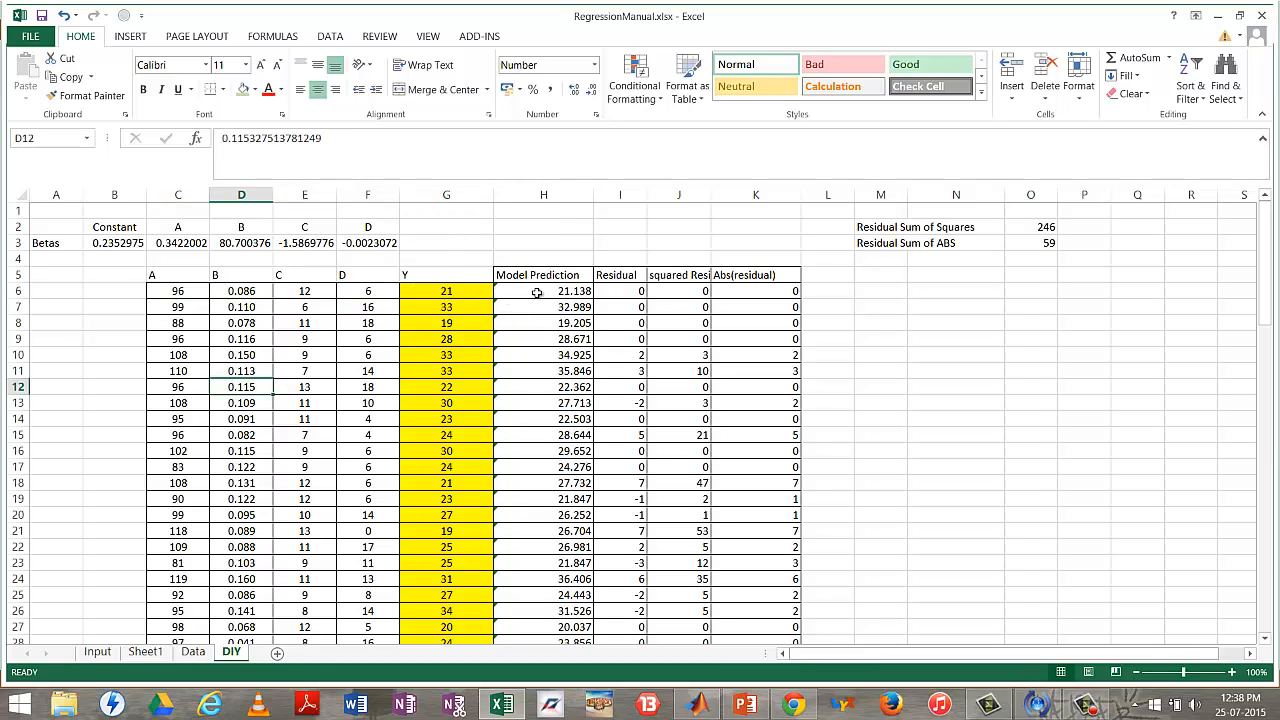
left_click(118, 246)
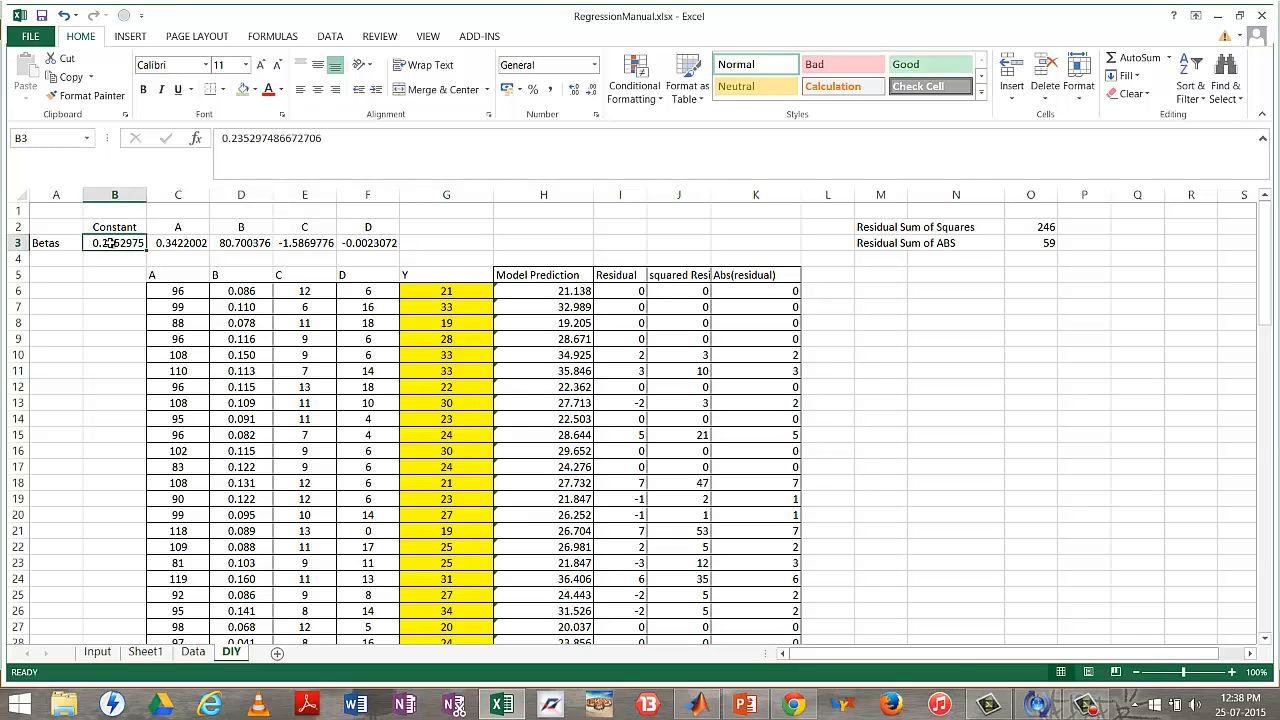
left_click(188, 247)
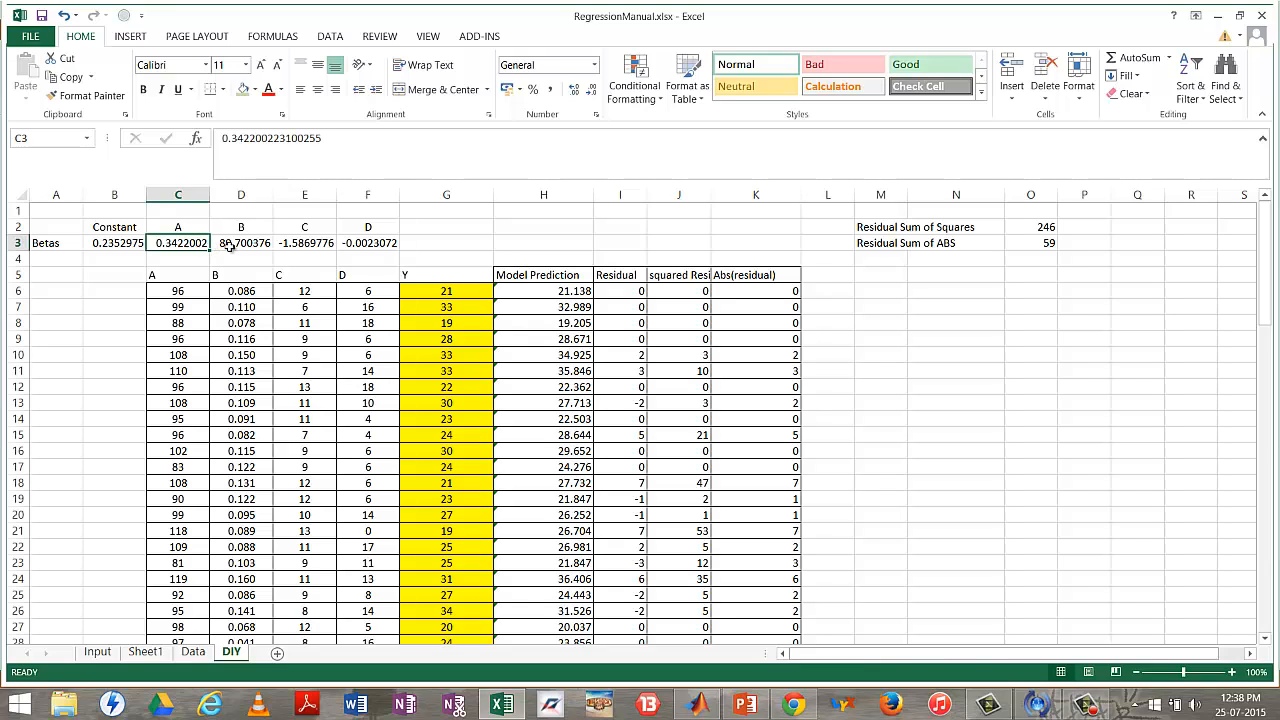
Set the Betas to 0 for the Constant, 0.5 for A and 100 for B
left_click(115, 242)
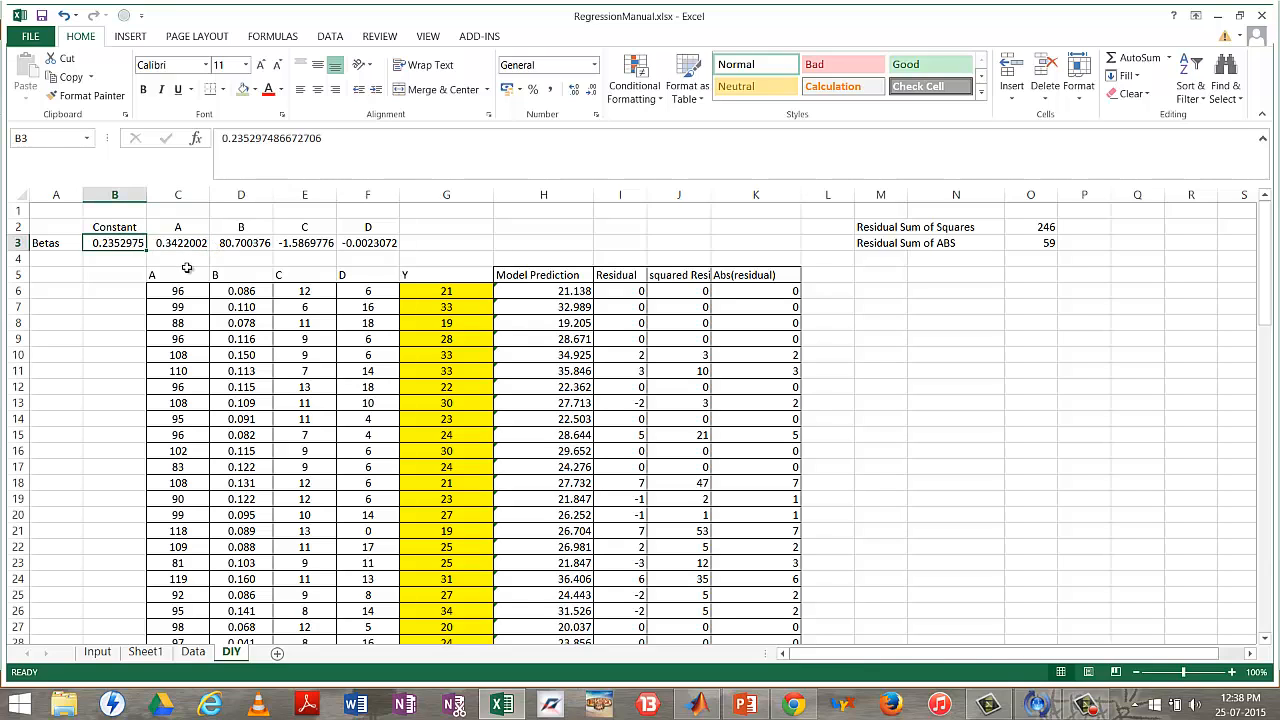
type("0")
key("Tab")
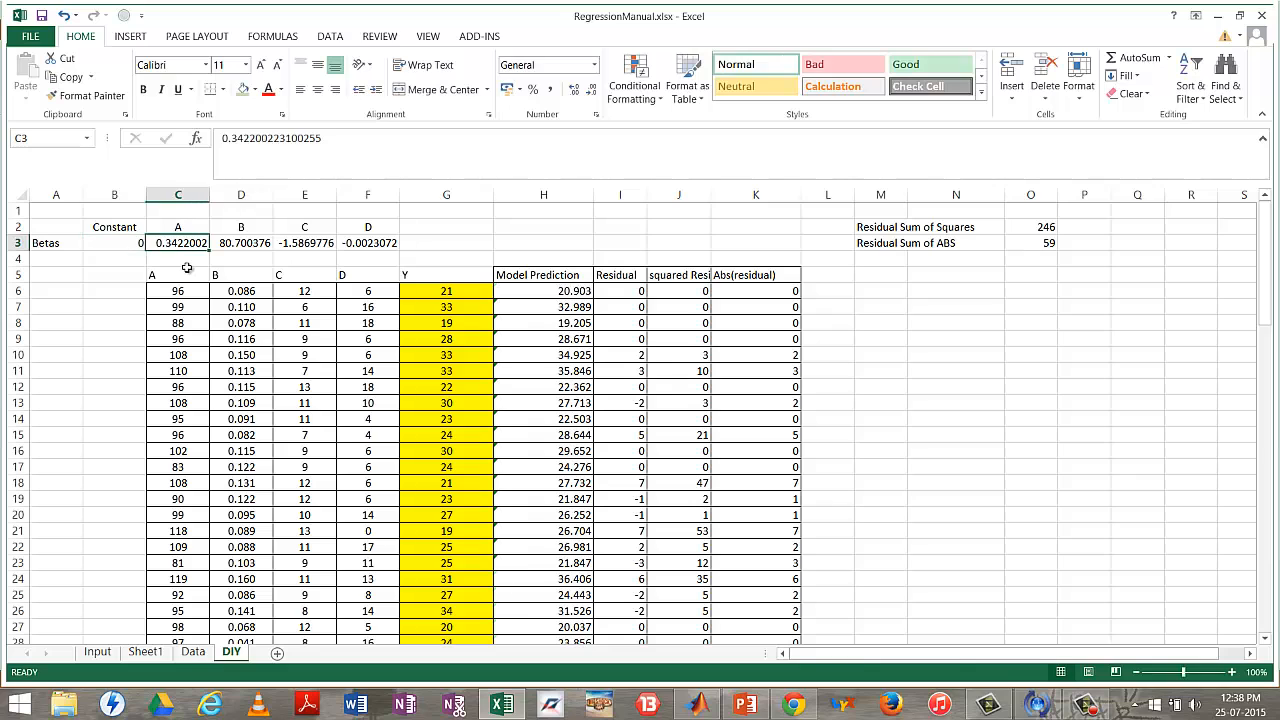
type("0")
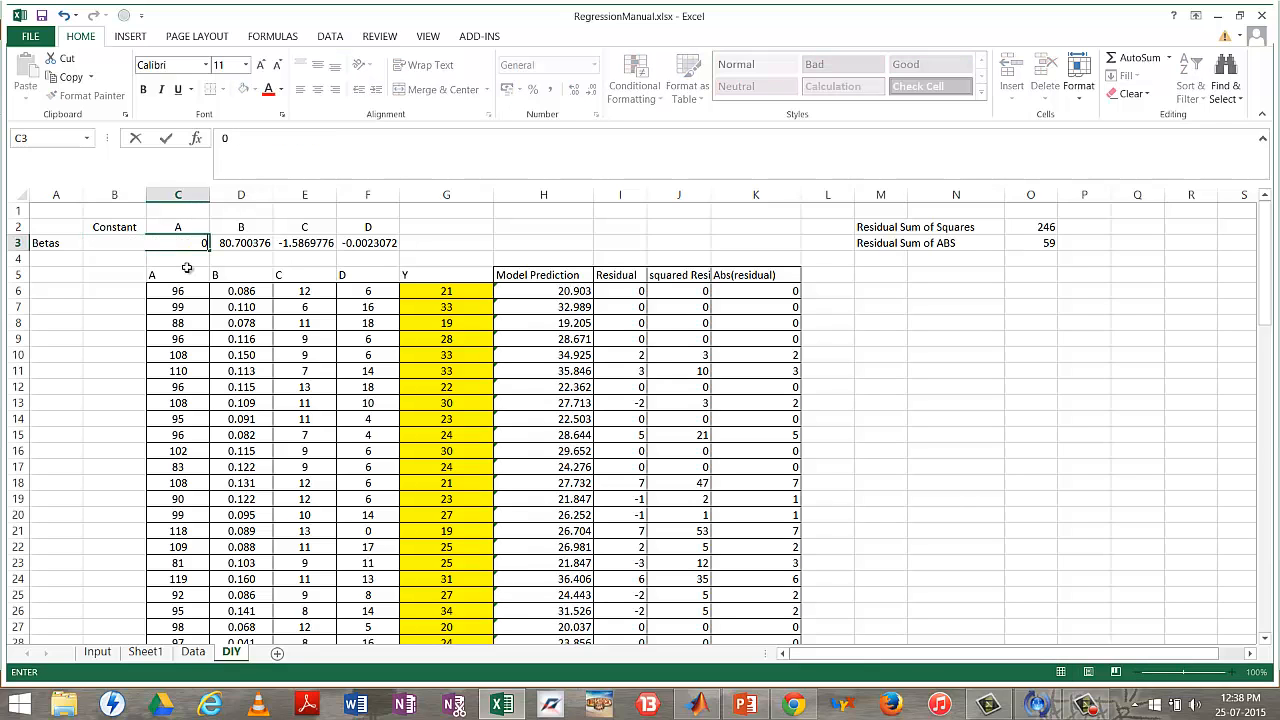
type(".5")
key("Tab")
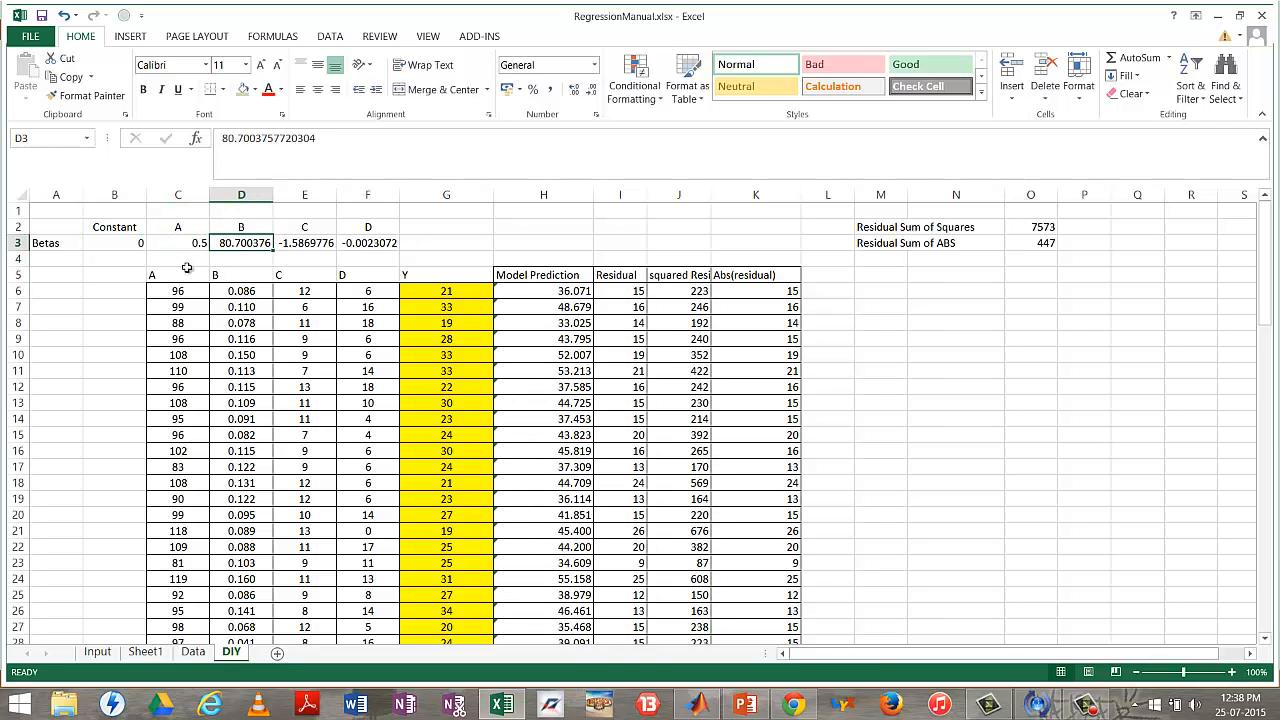
type("100")
key("Tab")
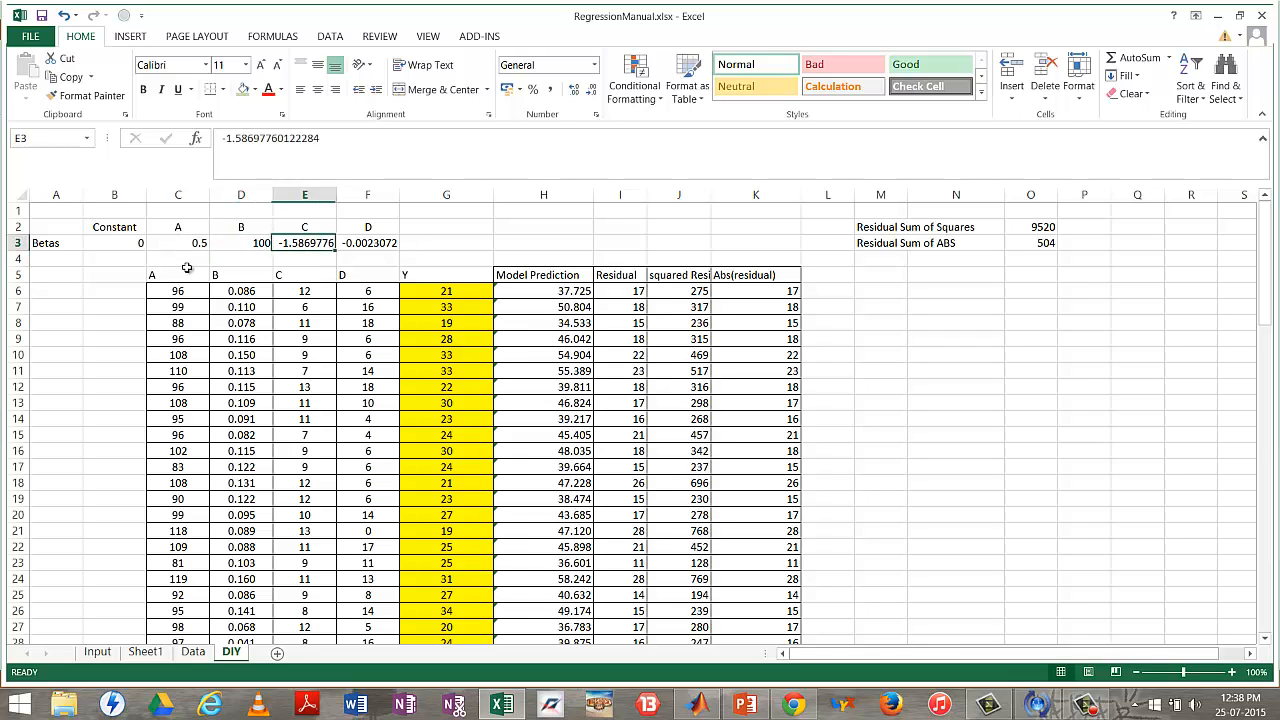
Set the Beta for C to -2 and the Beta for D to 0
type("-2")
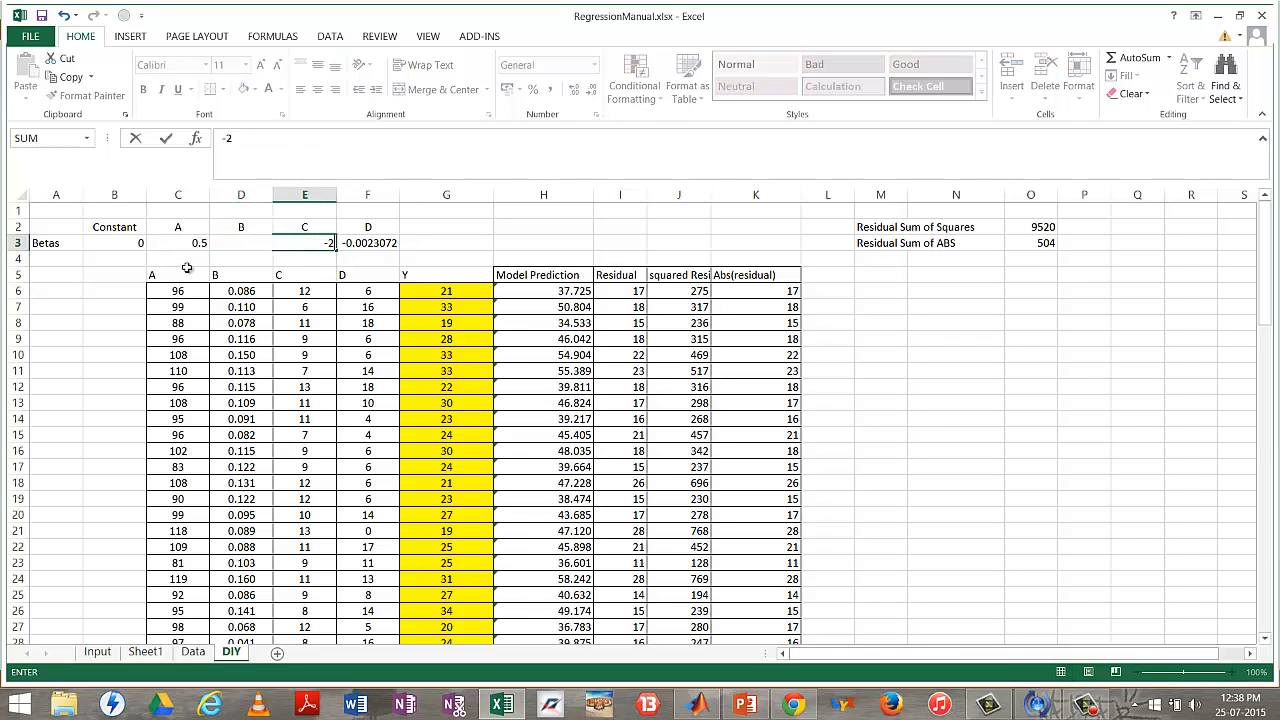
key("Return")
key("Up")
key("Tab")
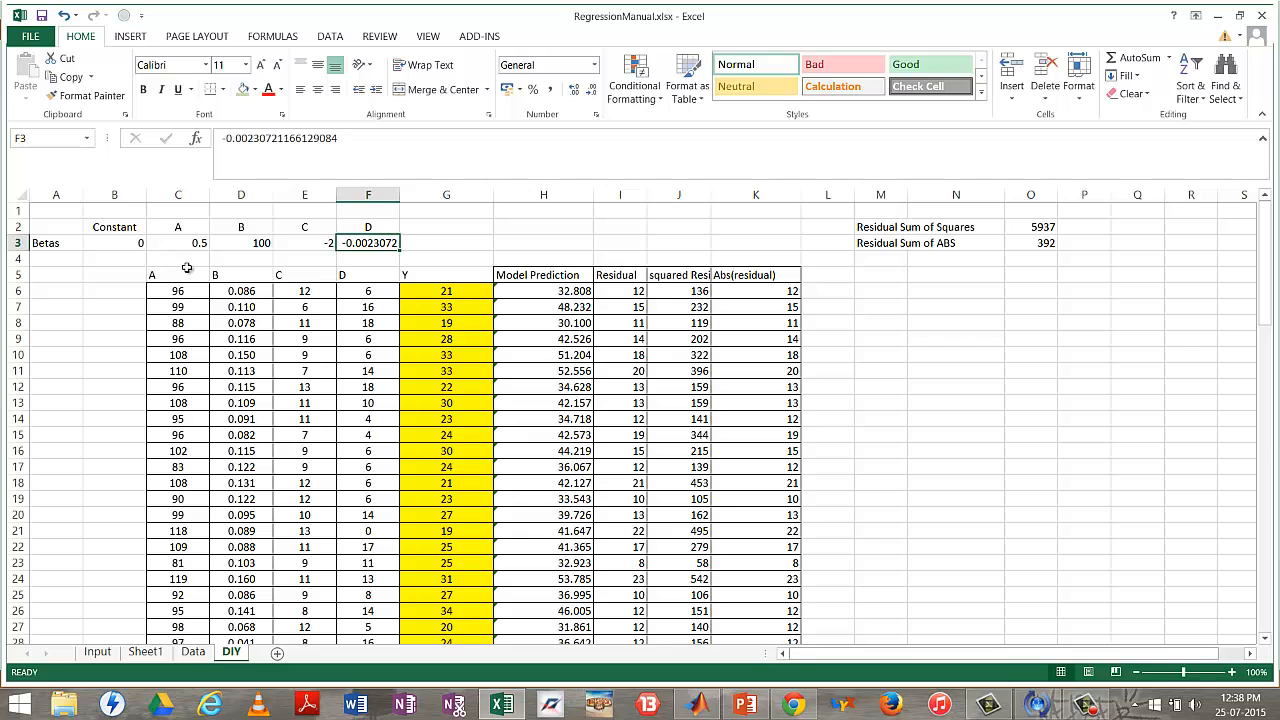
type("0")
key("Return")
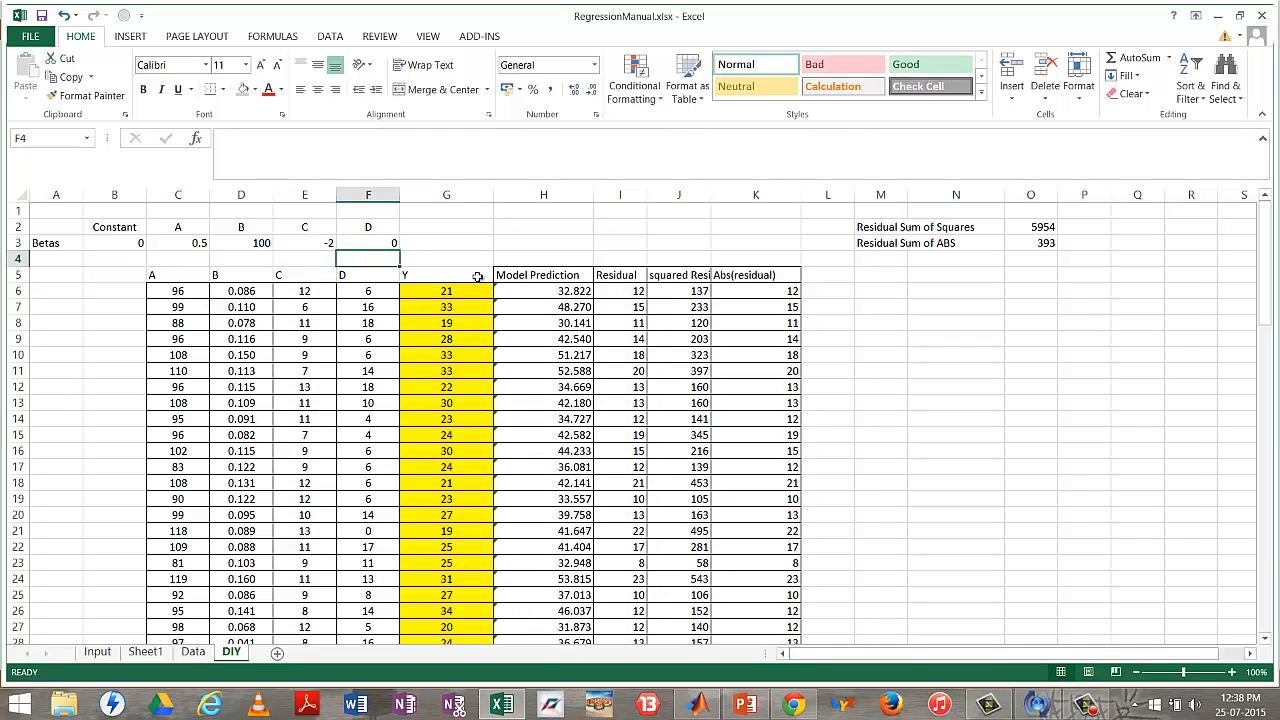
Examine the first Model Prediction formula alongside the Betas row and the first observation's A to D values
left_click(548, 291)
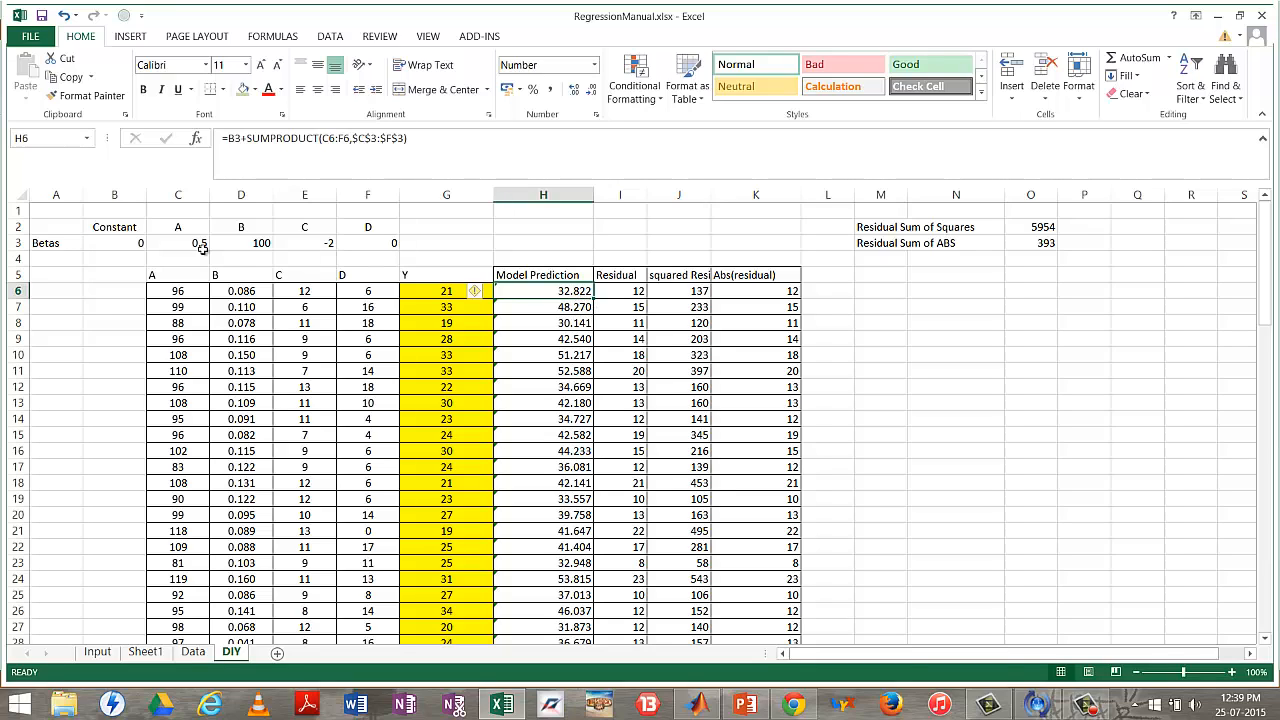
left_click_drag(130, 243, 388, 244)
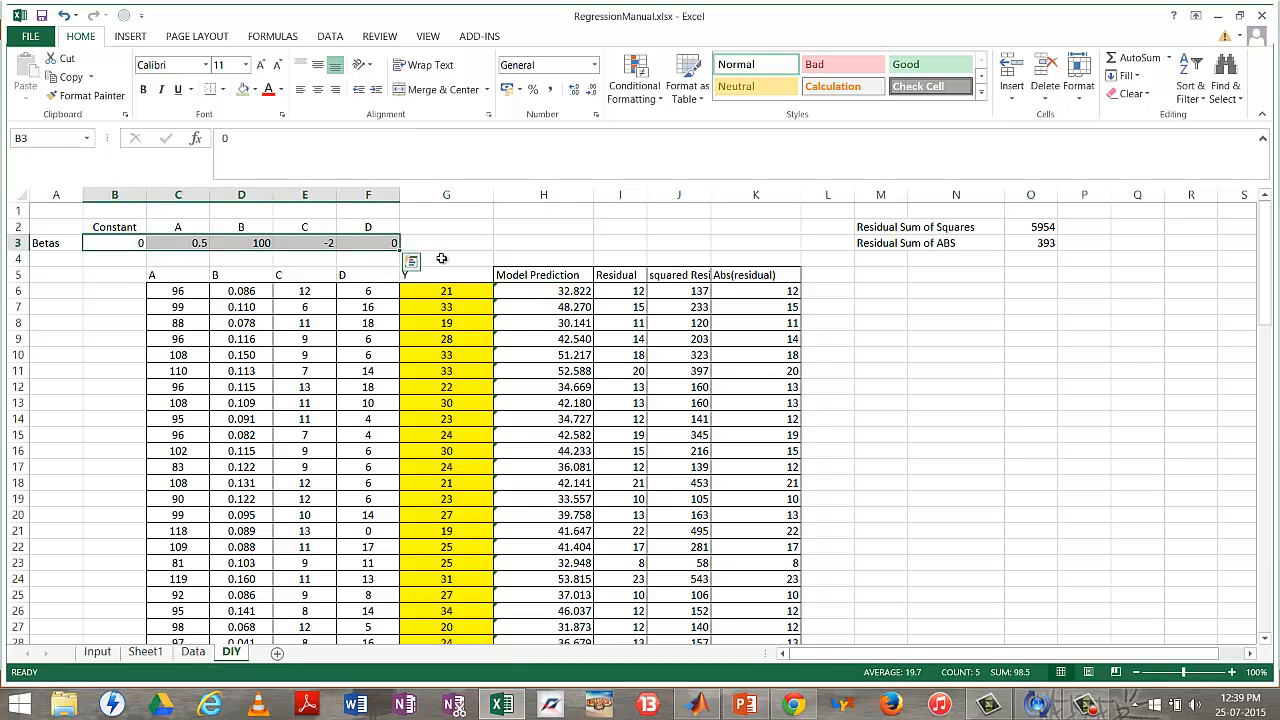
left_click(544, 292)
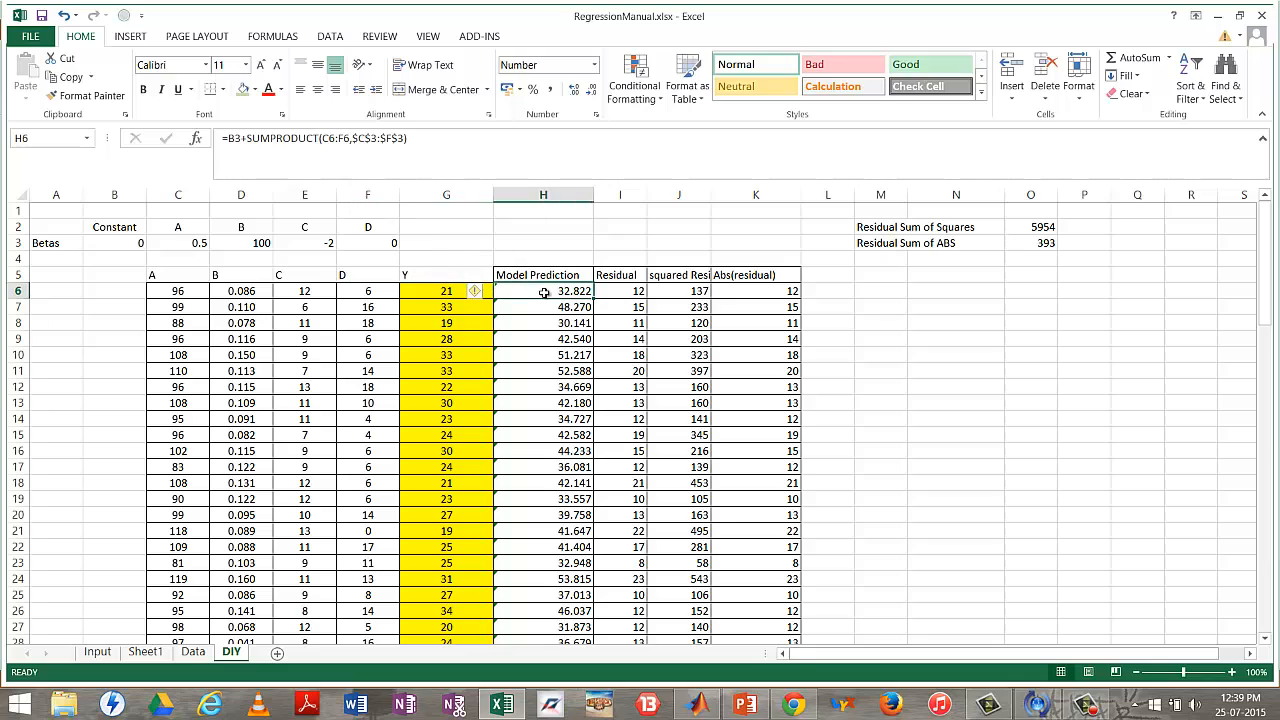
left_click_drag(167, 291, 366, 291)
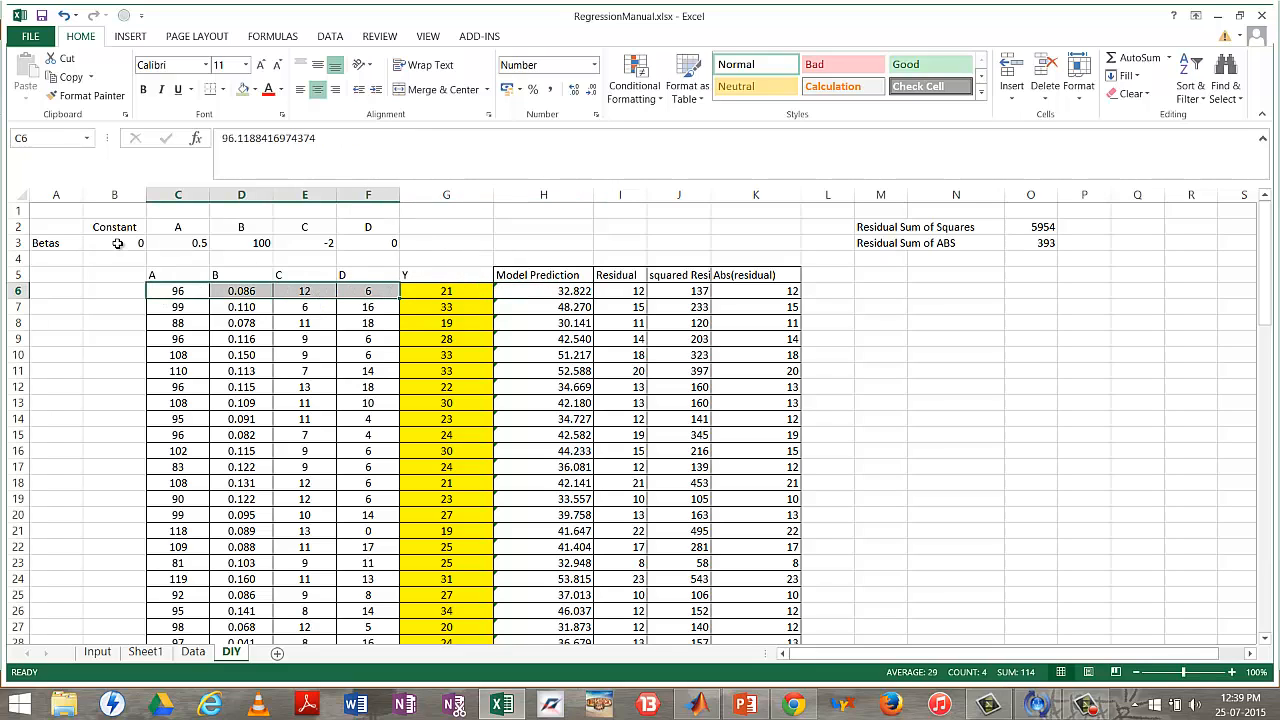
left_click_drag(117, 243, 380, 243)
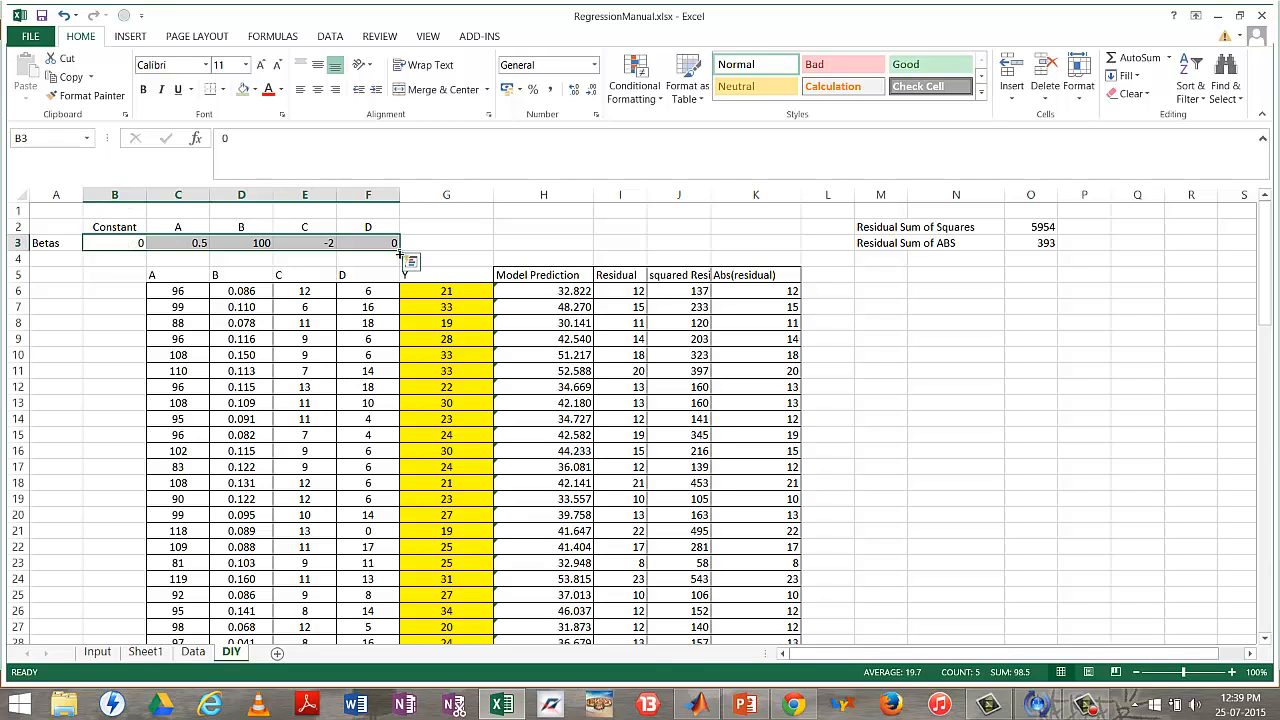
left_click(100, 325)
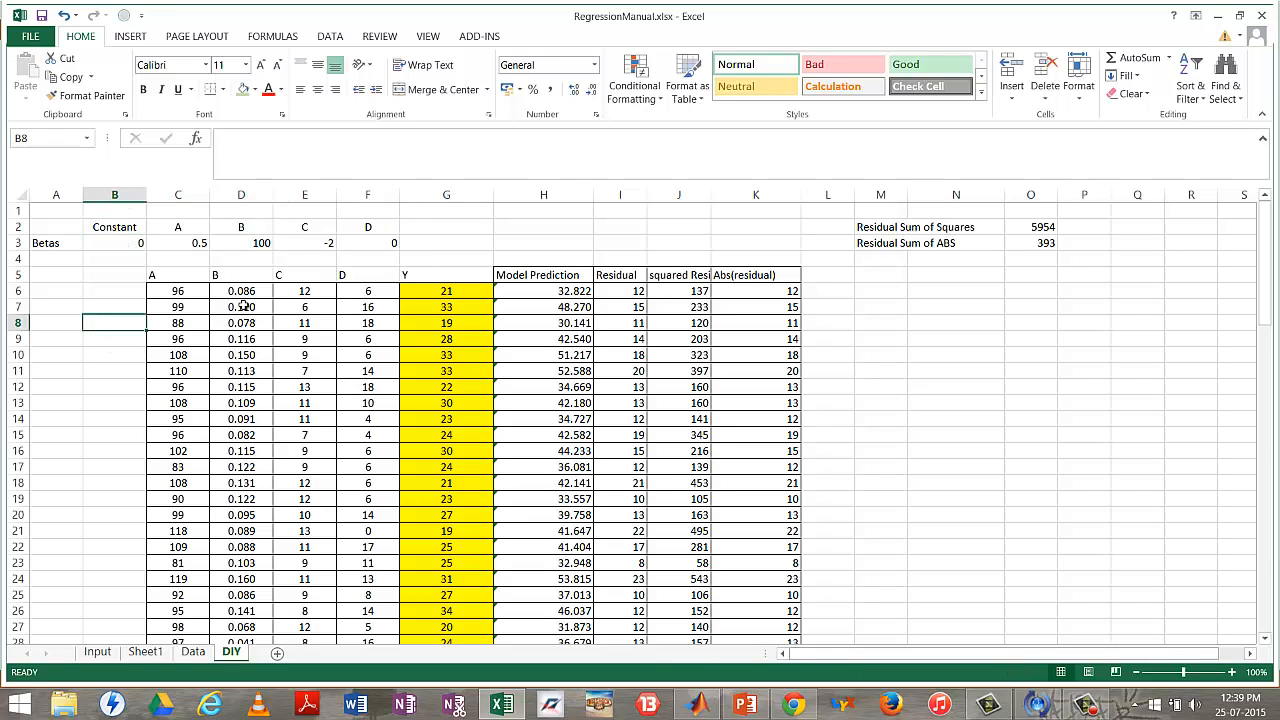
left_click_drag(160, 290, 386, 291)
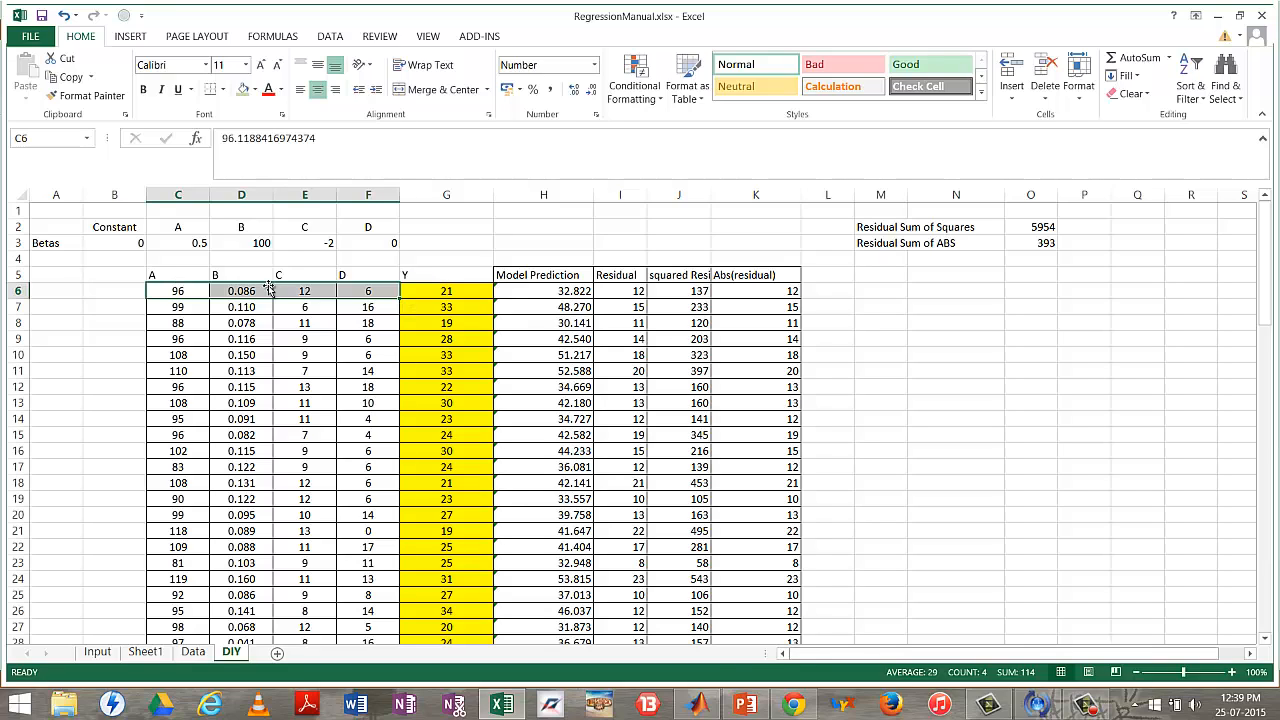
Inspect the constant reference and the SUMPRODUCT ranges in the first Model Prediction formula, leaving the formula as it is
left_click(554, 293)
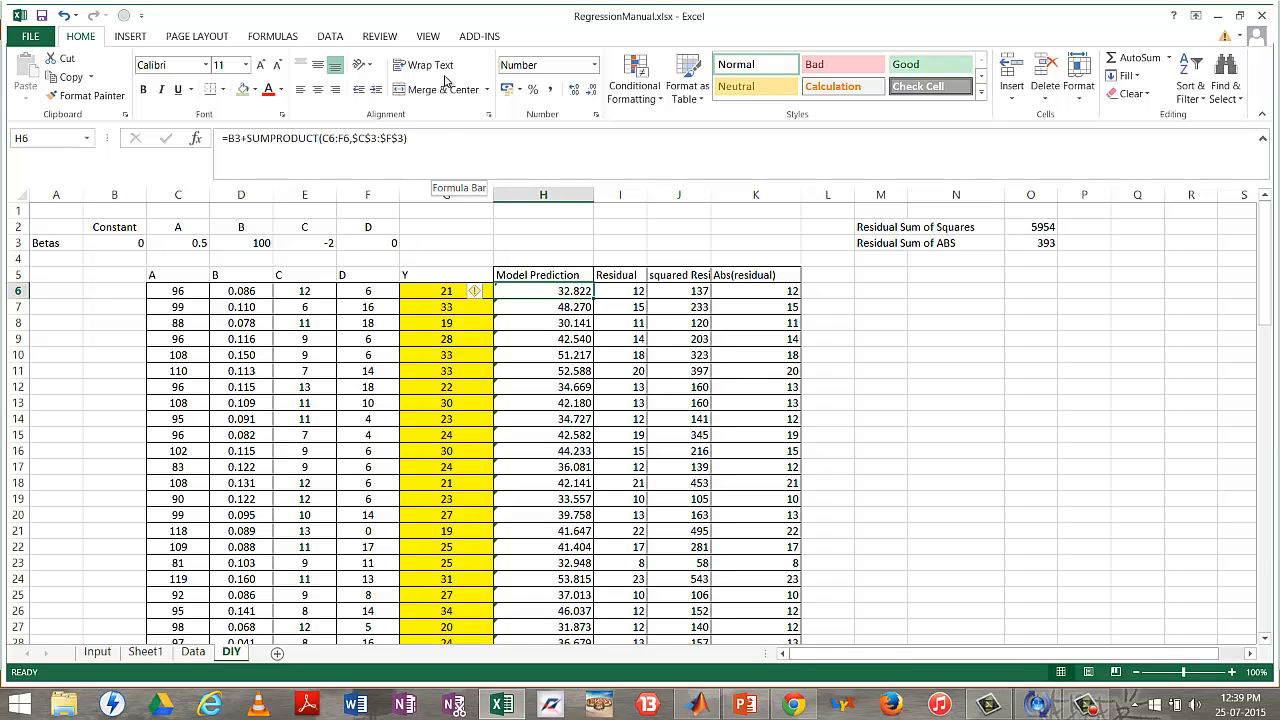
left_click(234, 140)
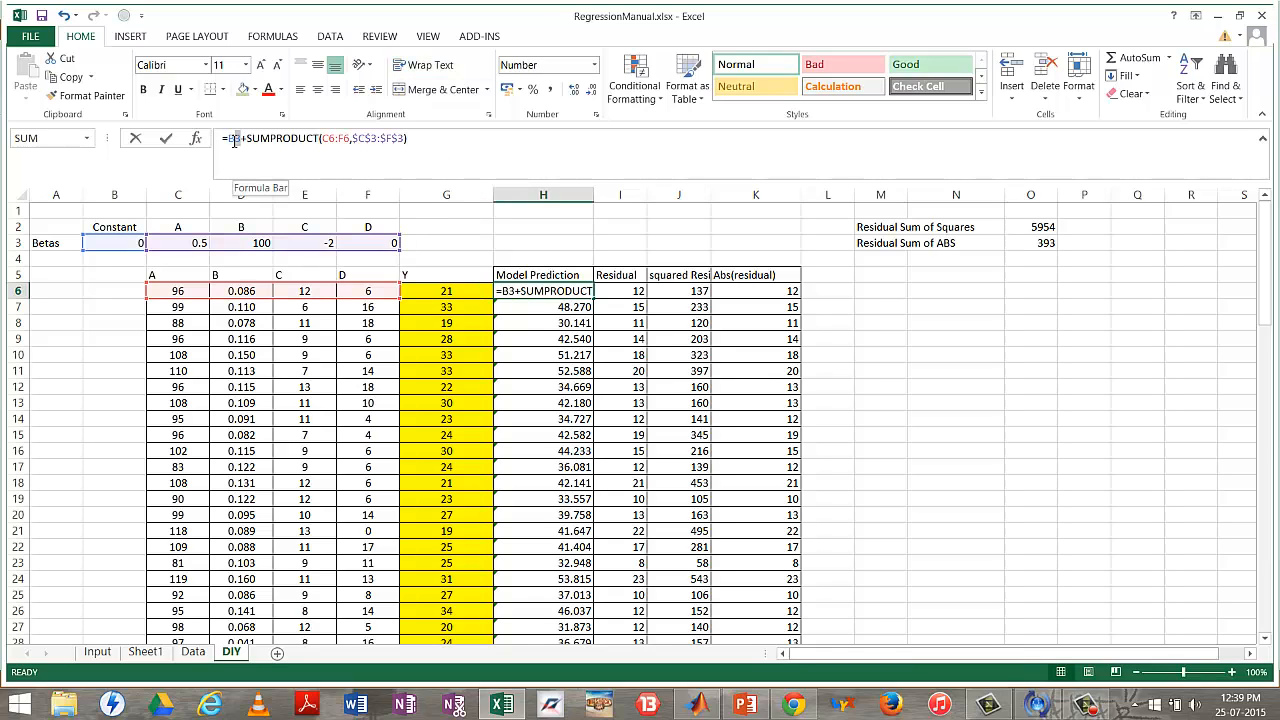
double_click(232, 140)
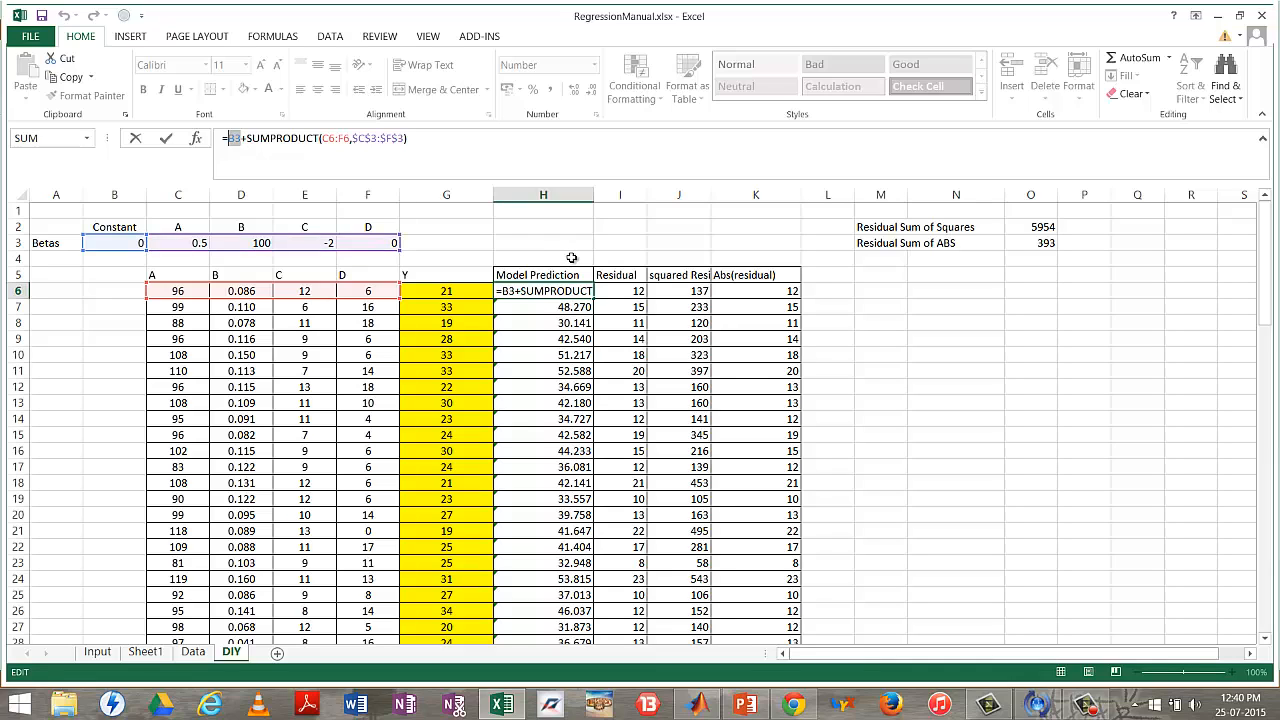
key("ctrl+Return")
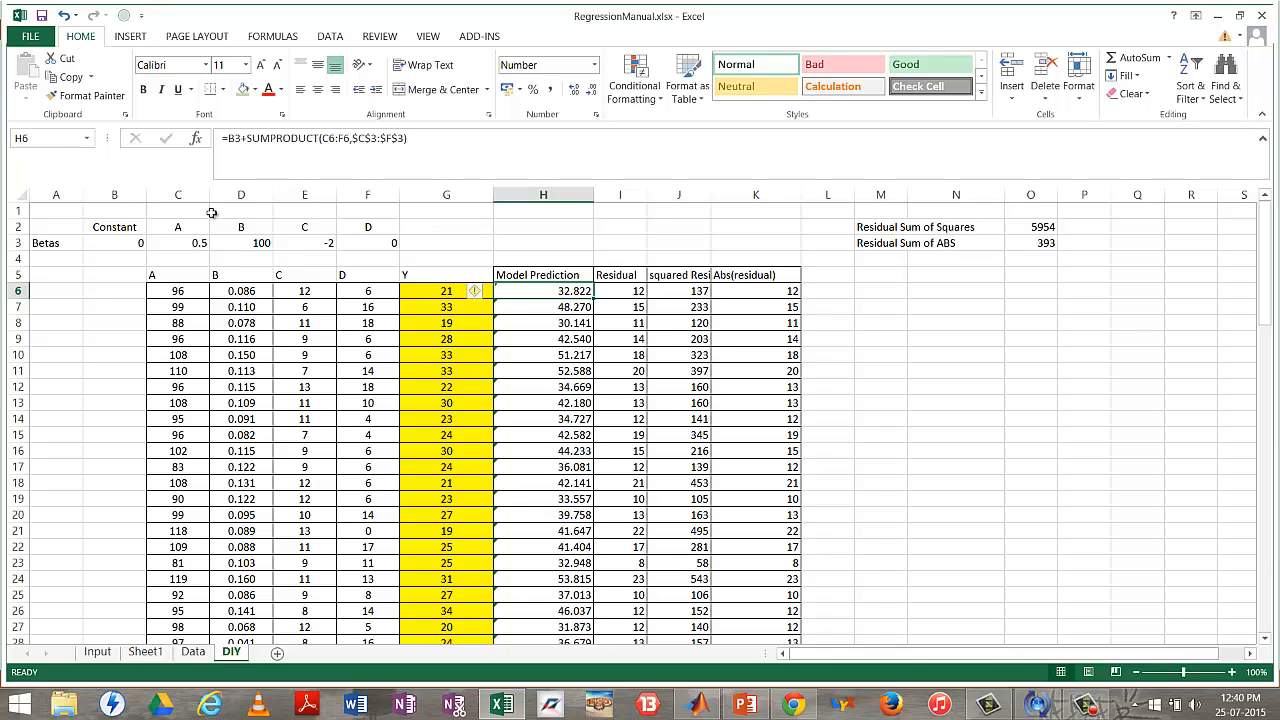
Trace the first prediction's terms from the Constant through the A and B Betas paired with the first observation's values
left_click(128, 247)
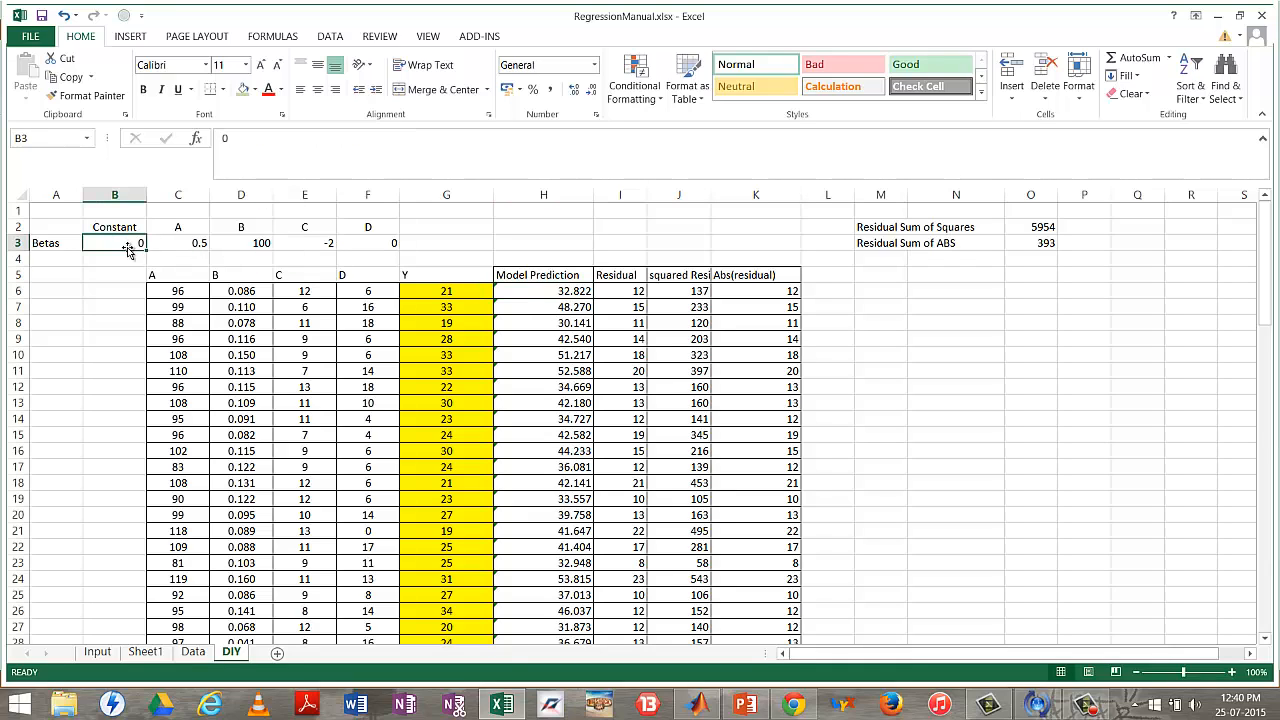
left_click(199, 243)
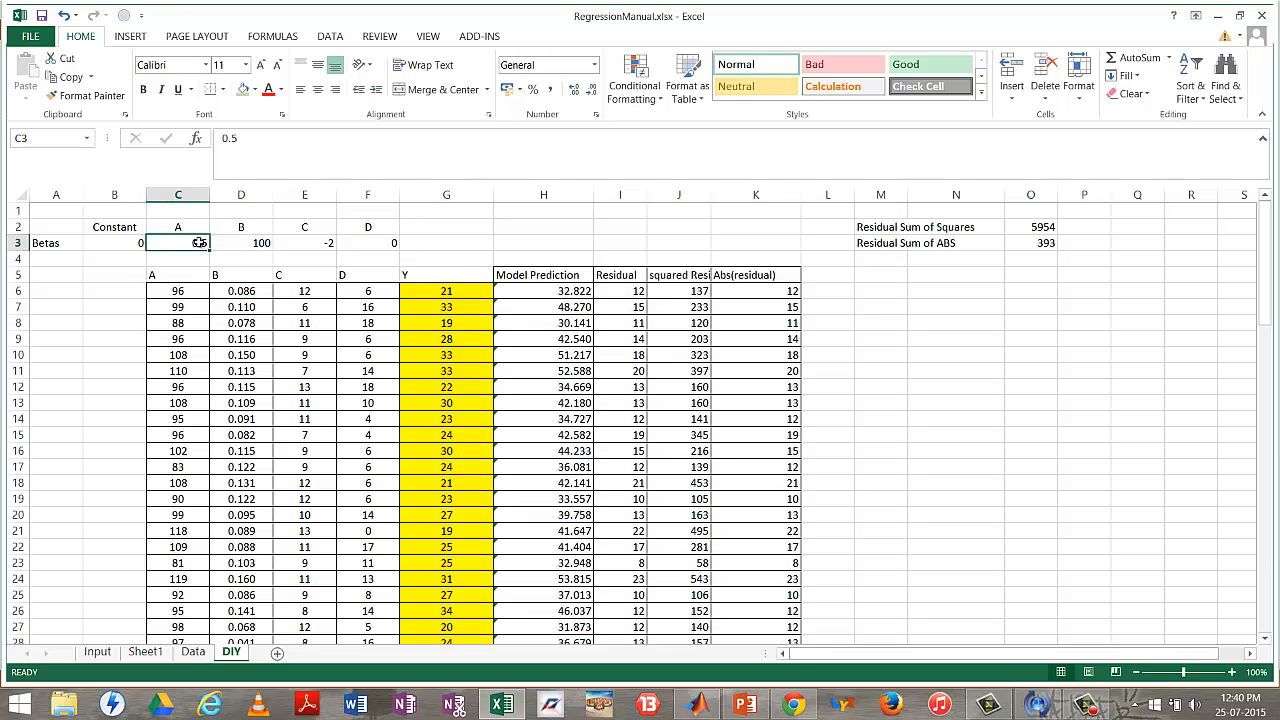
left_click(192, 293)
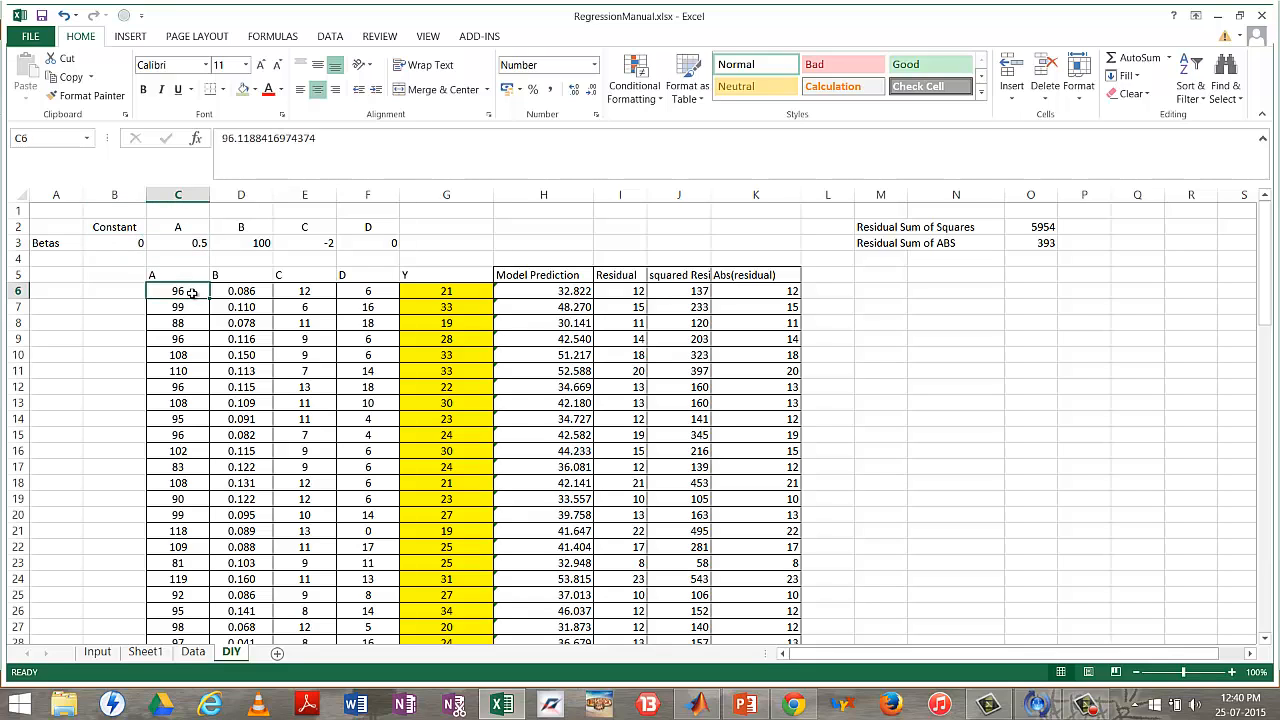
left_click(256, 243)
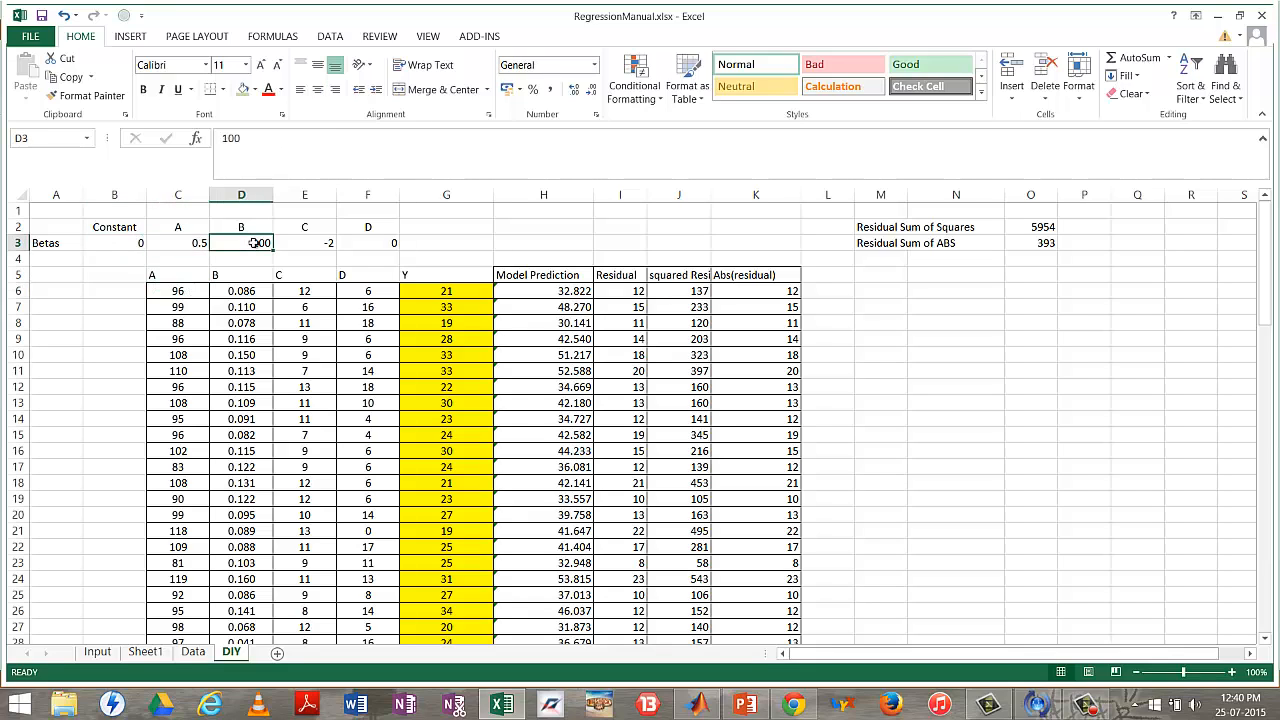
left_click(258, 293)
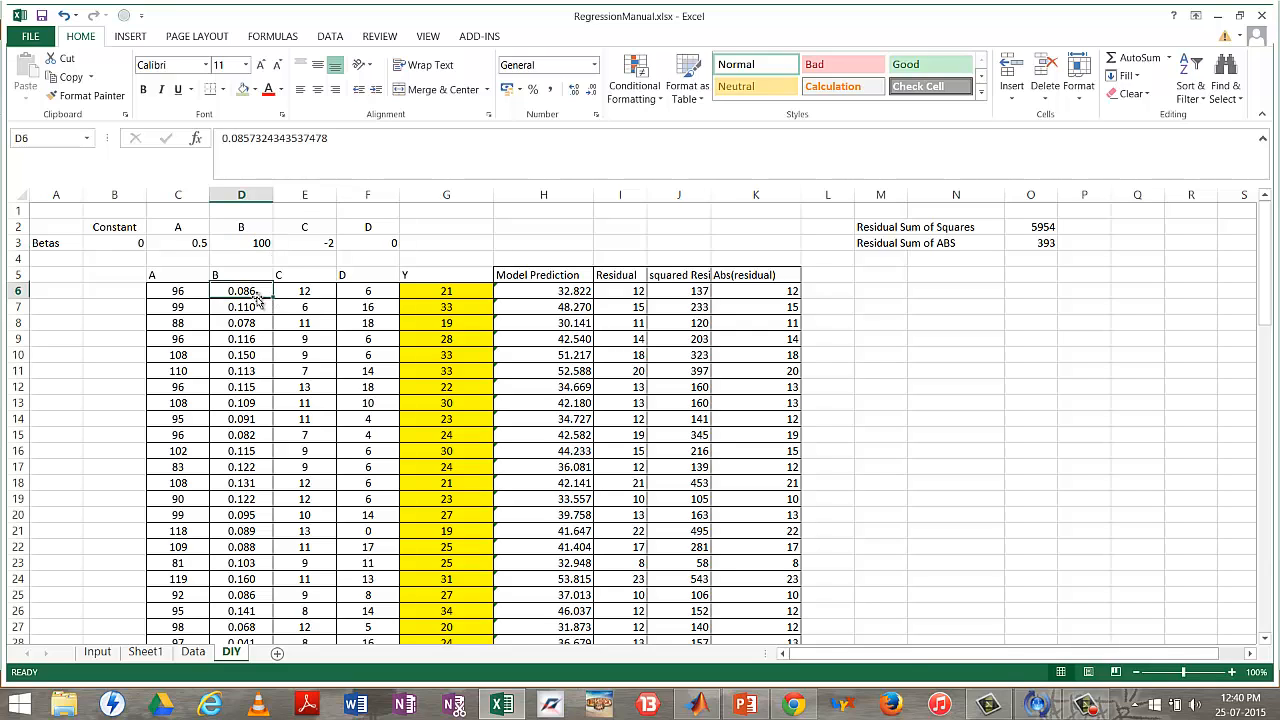
left_click(567, 293)
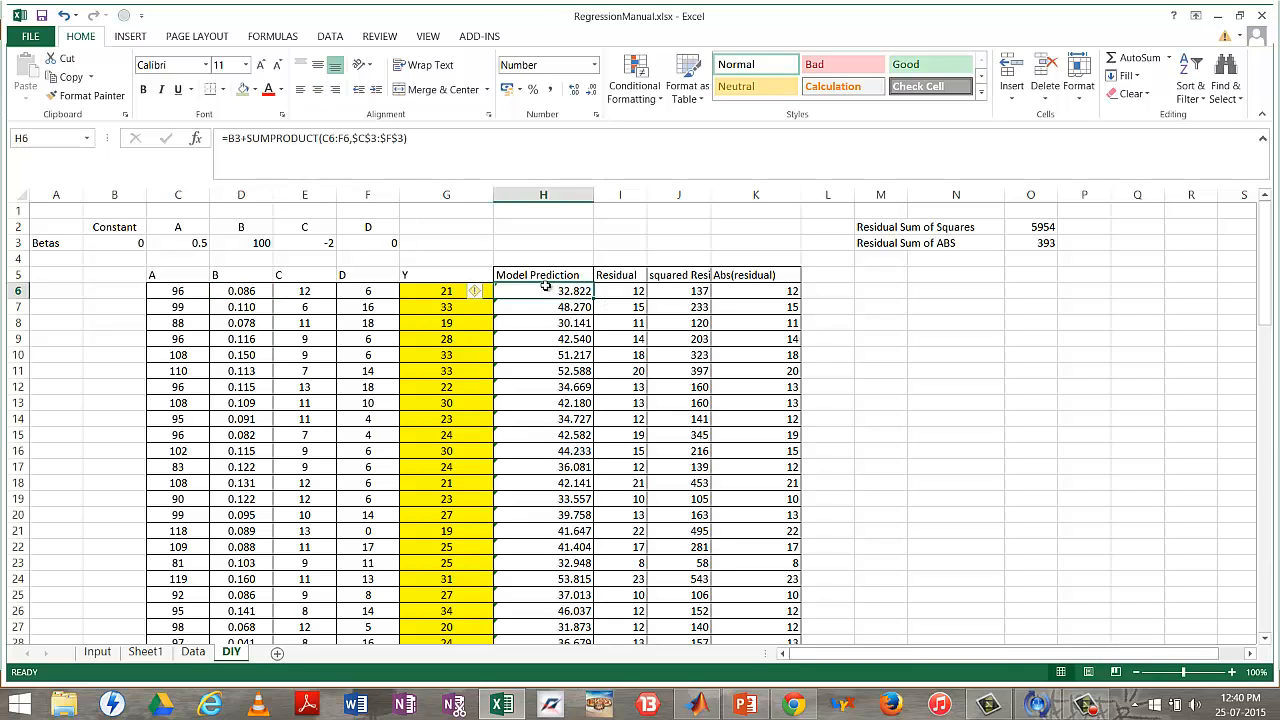
Compare the first observation's Y with its Model Prediction, and inspect the cells referenced by its Residual formula
left_click(430, 290)
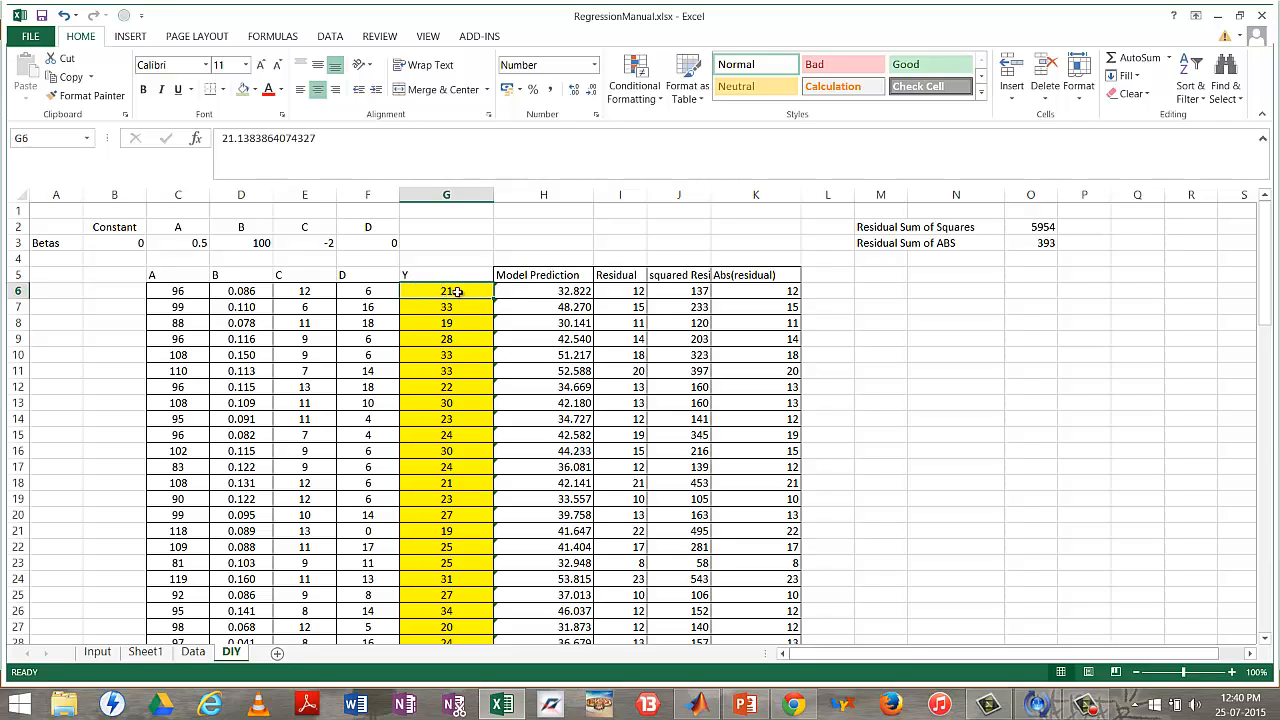
left_click(563, 291)
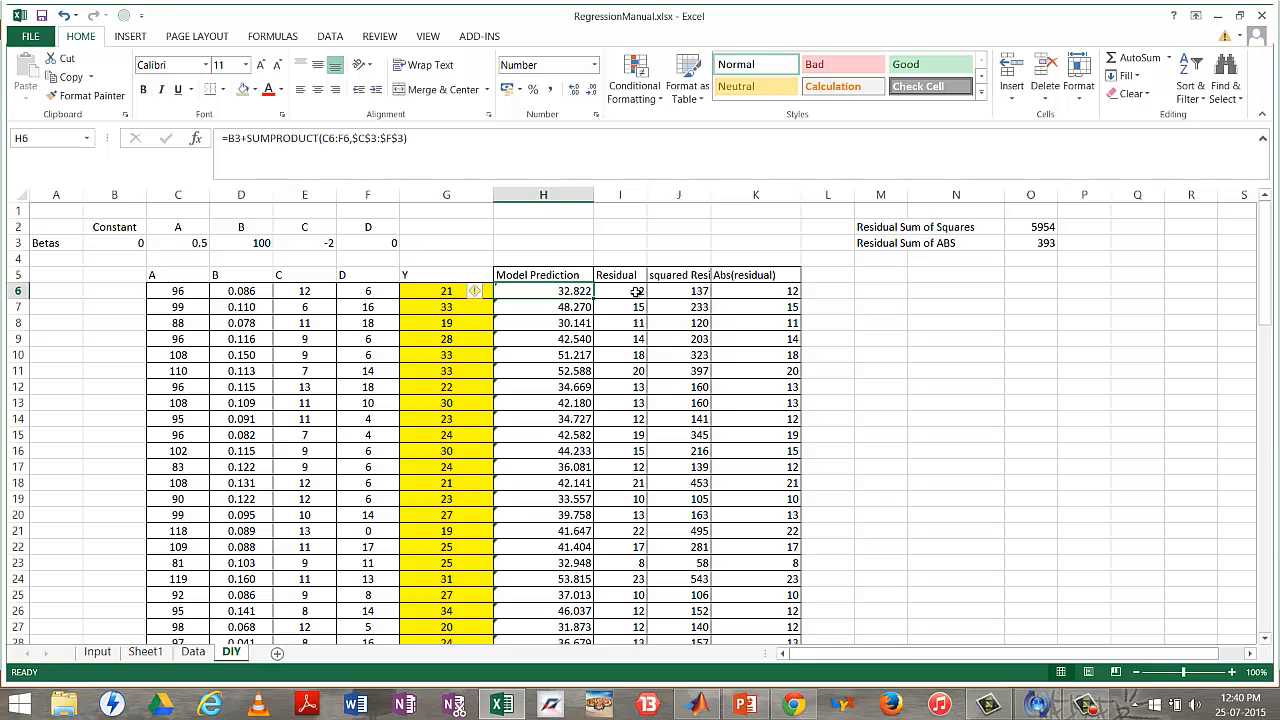
left_click(636, 291)
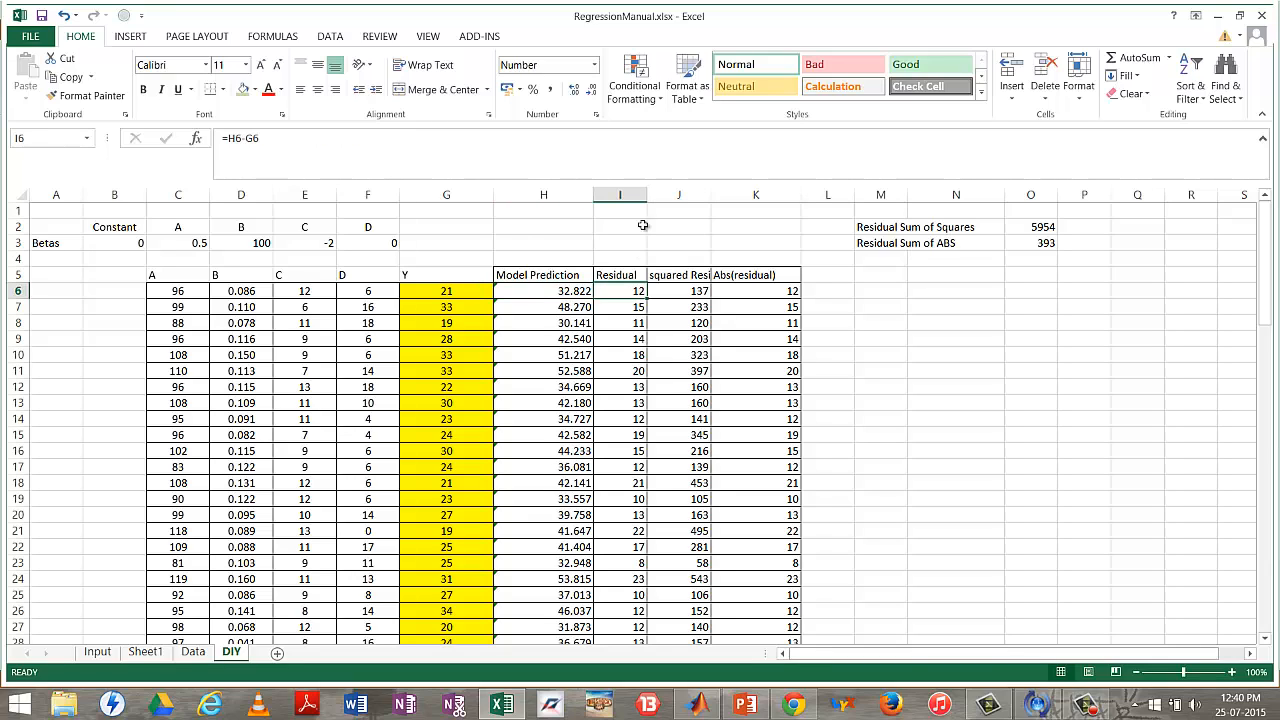
left_click(301, 139)
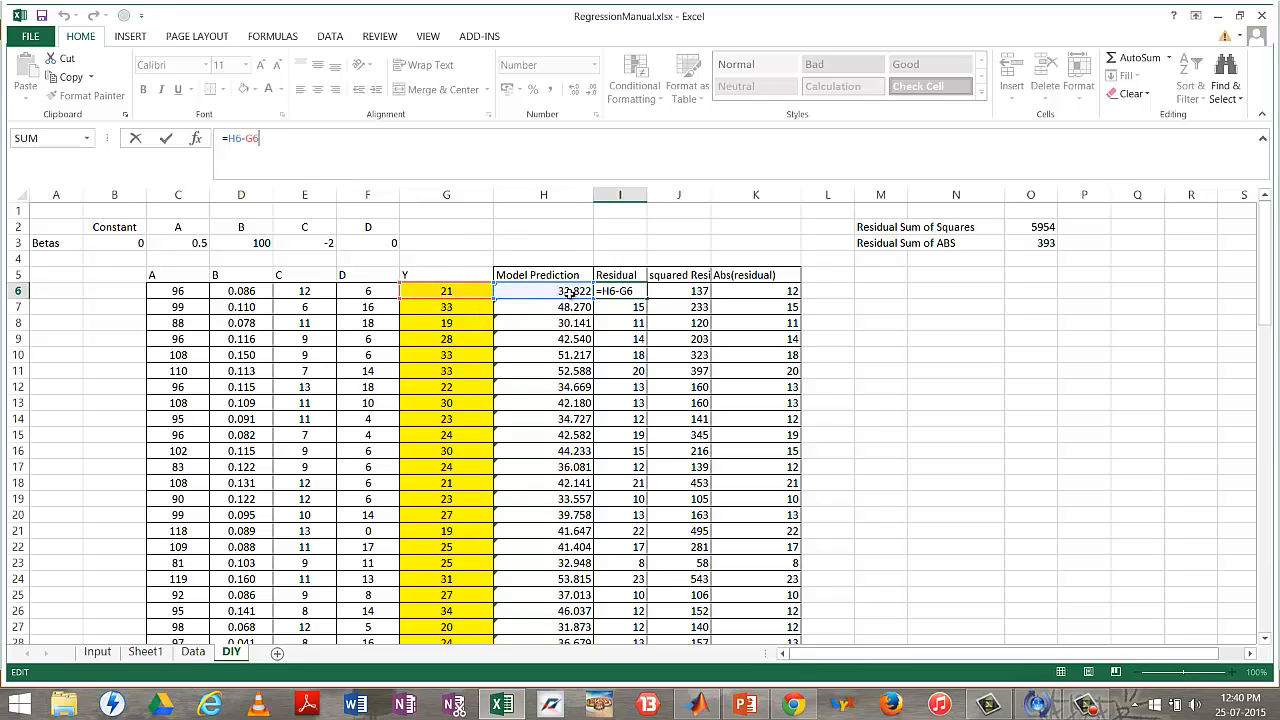
key("Escape")
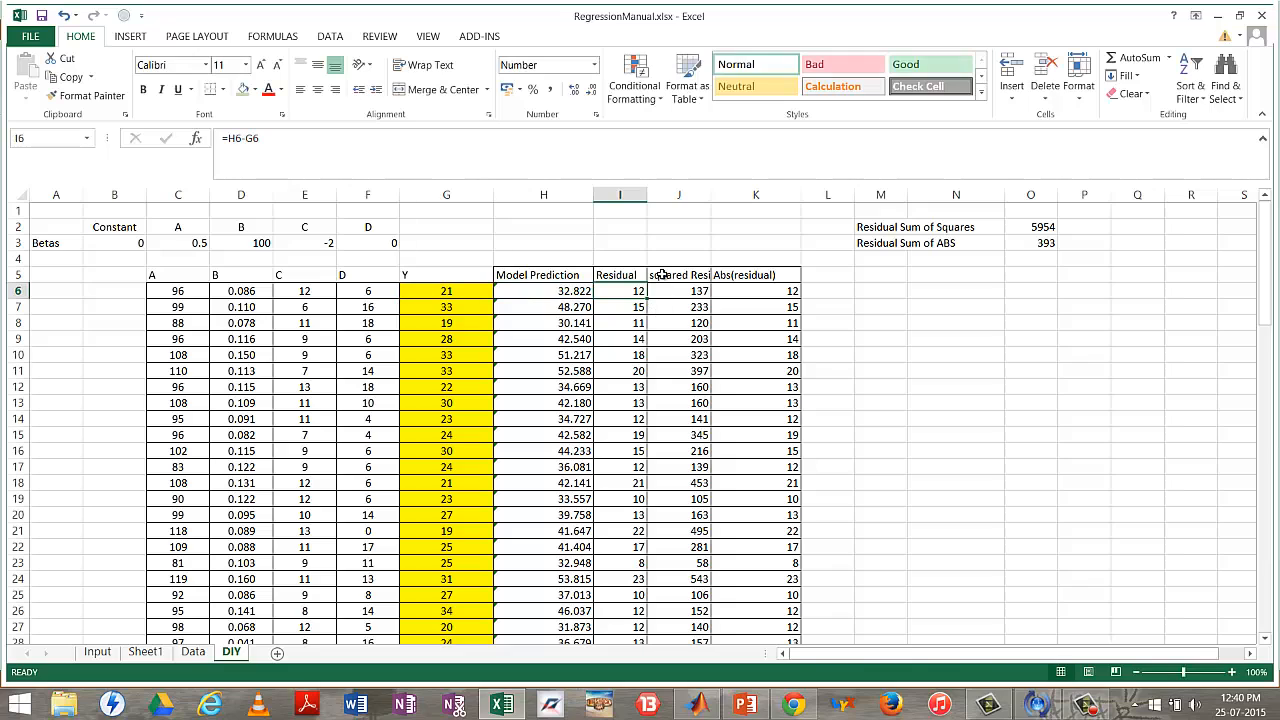
Review the squared residual and Abs(residual) formulas and their values down the DIY sheet, and highlight the Betas for Constant to D
left_click(678, 290)
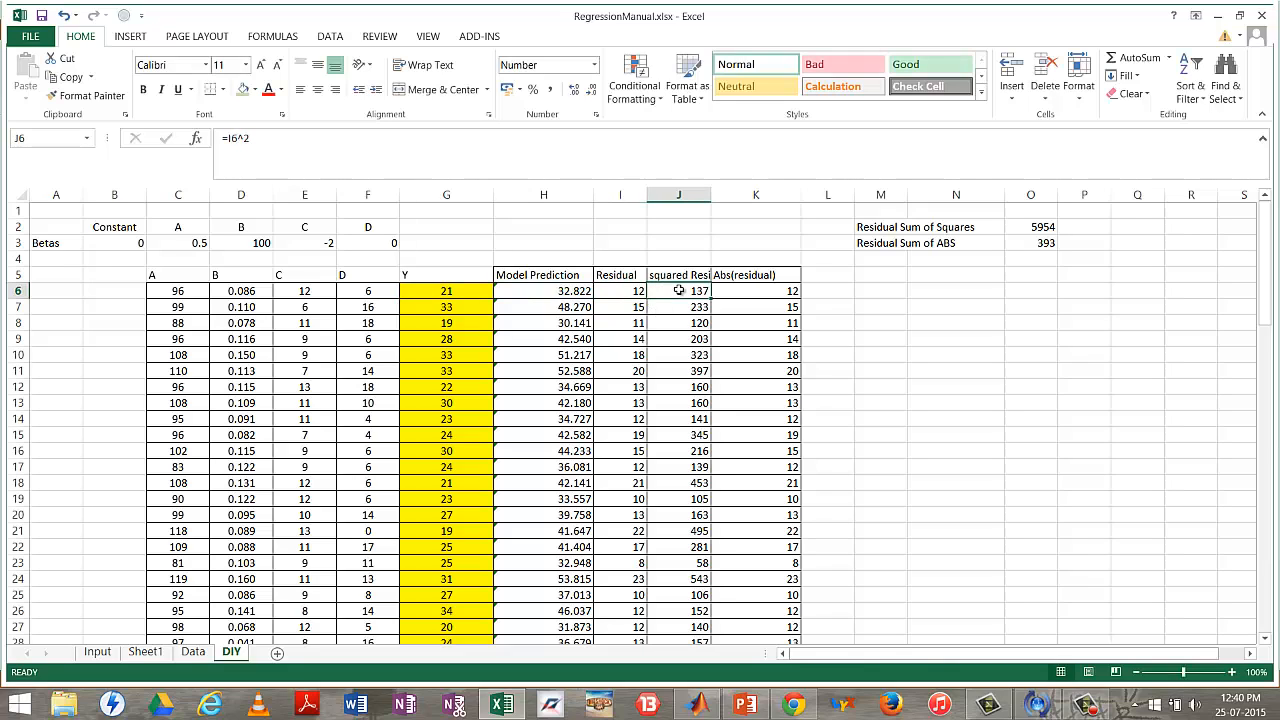
left_click(780, 292)
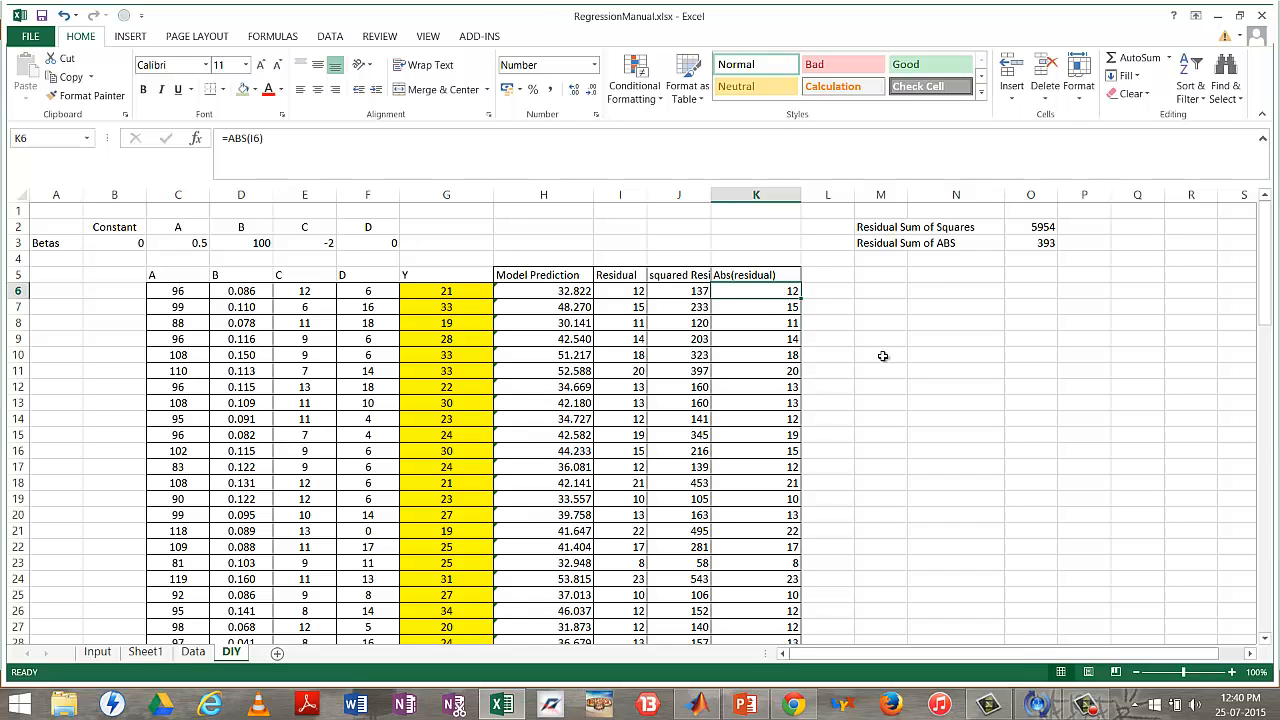
left_click(756, 343)
scroll(758, 364, "down", 20)
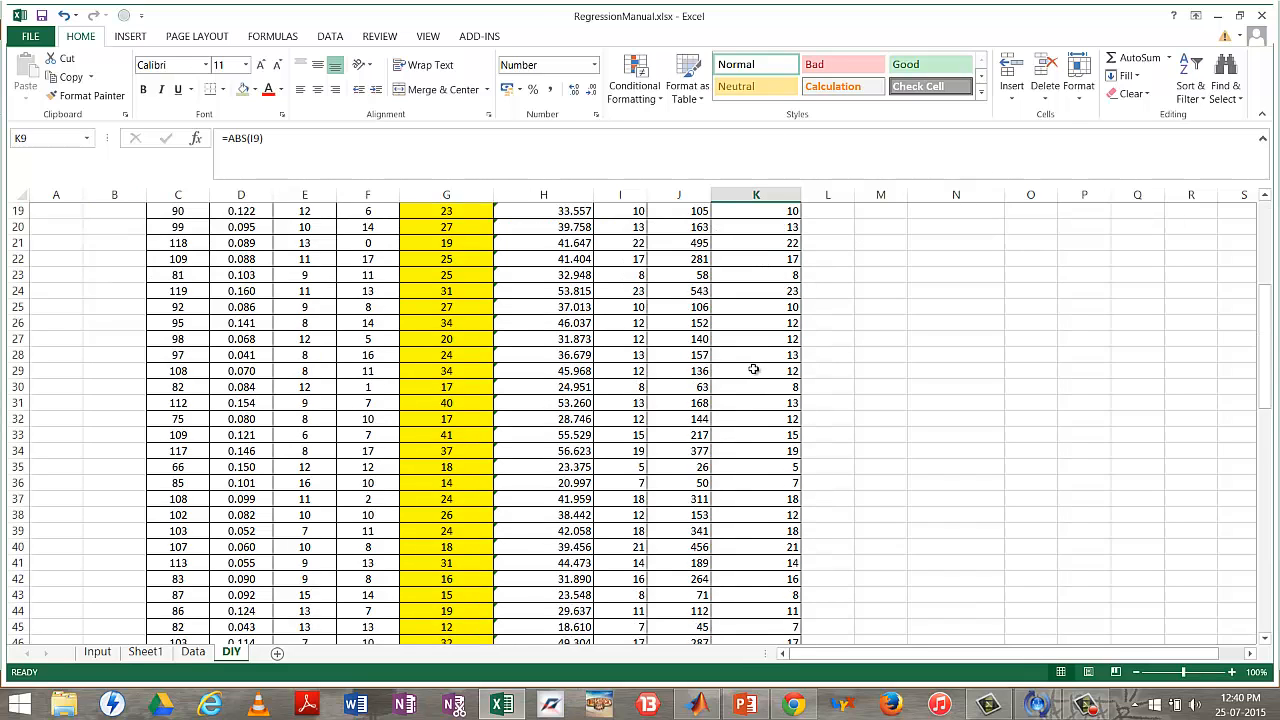
scroll(739, 401, "up", 20)
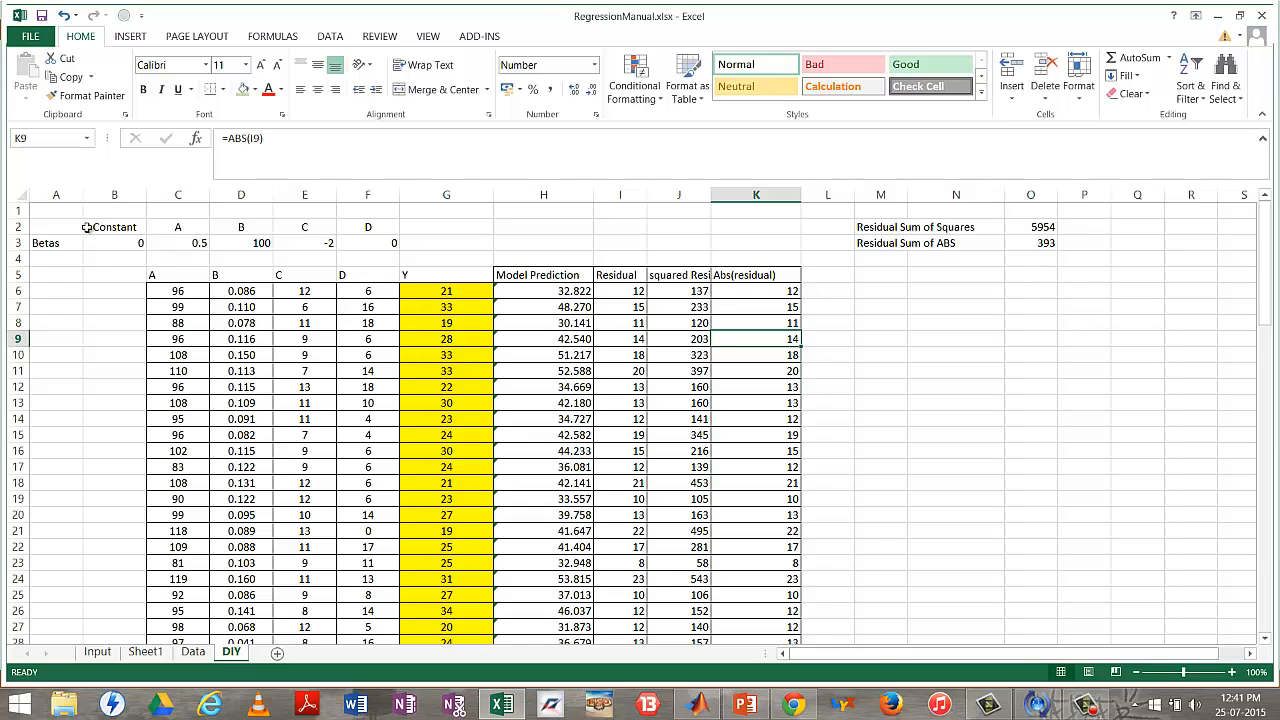
left_click_drag(128, 242, 372, 243)
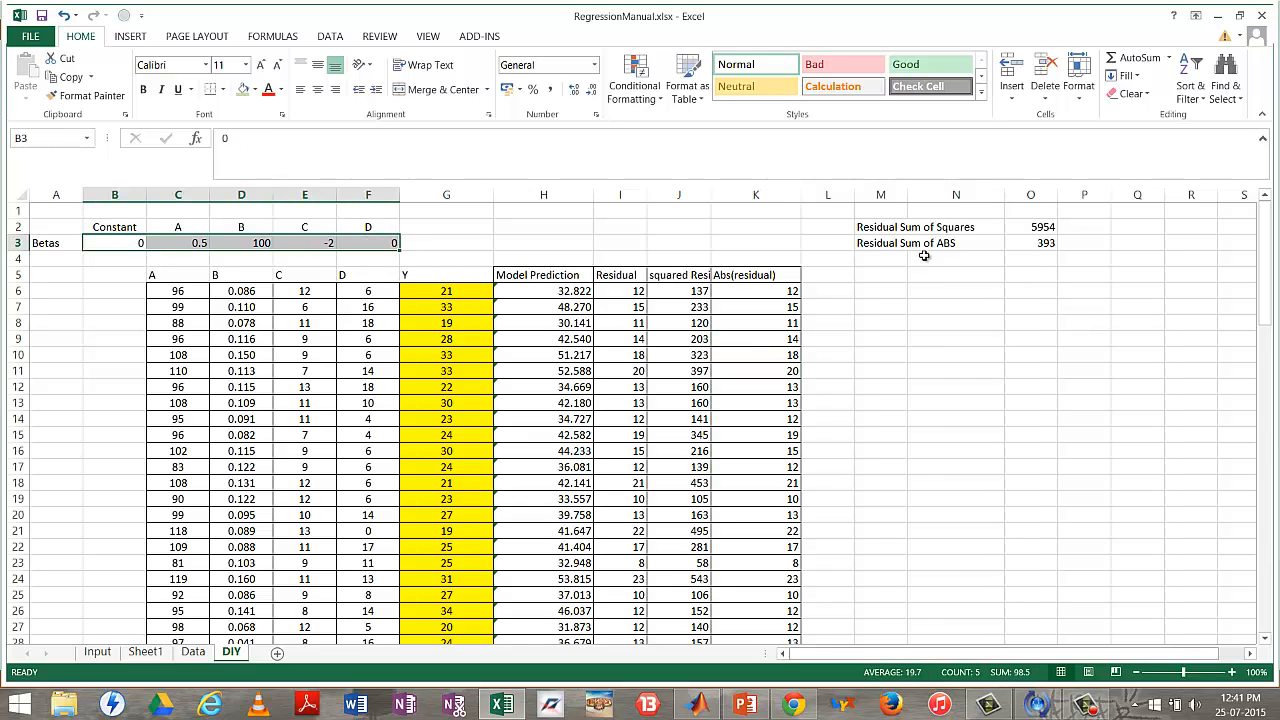
Inspect the Residual Sum of Squares and Residual Sum of ABS formulas on the DIY sheet, highlighting the Betas from Constant to D
left_click(1048, 242)
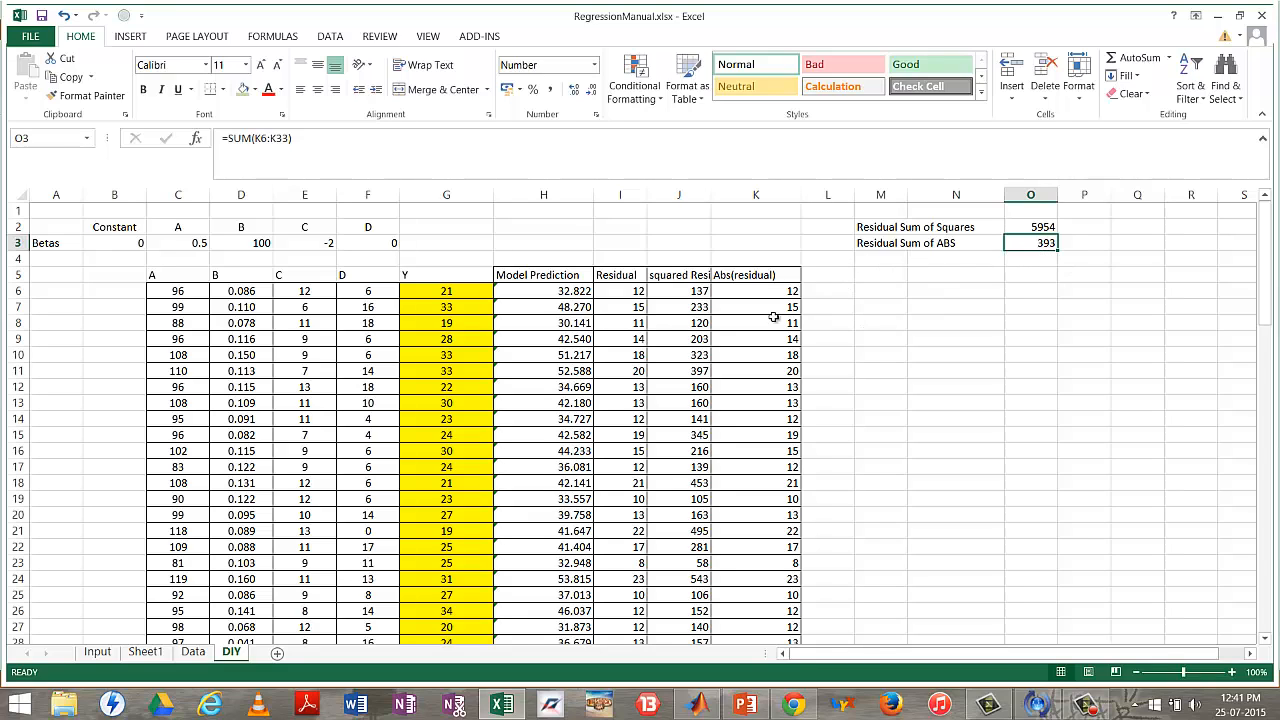
left_click(1043, 228)
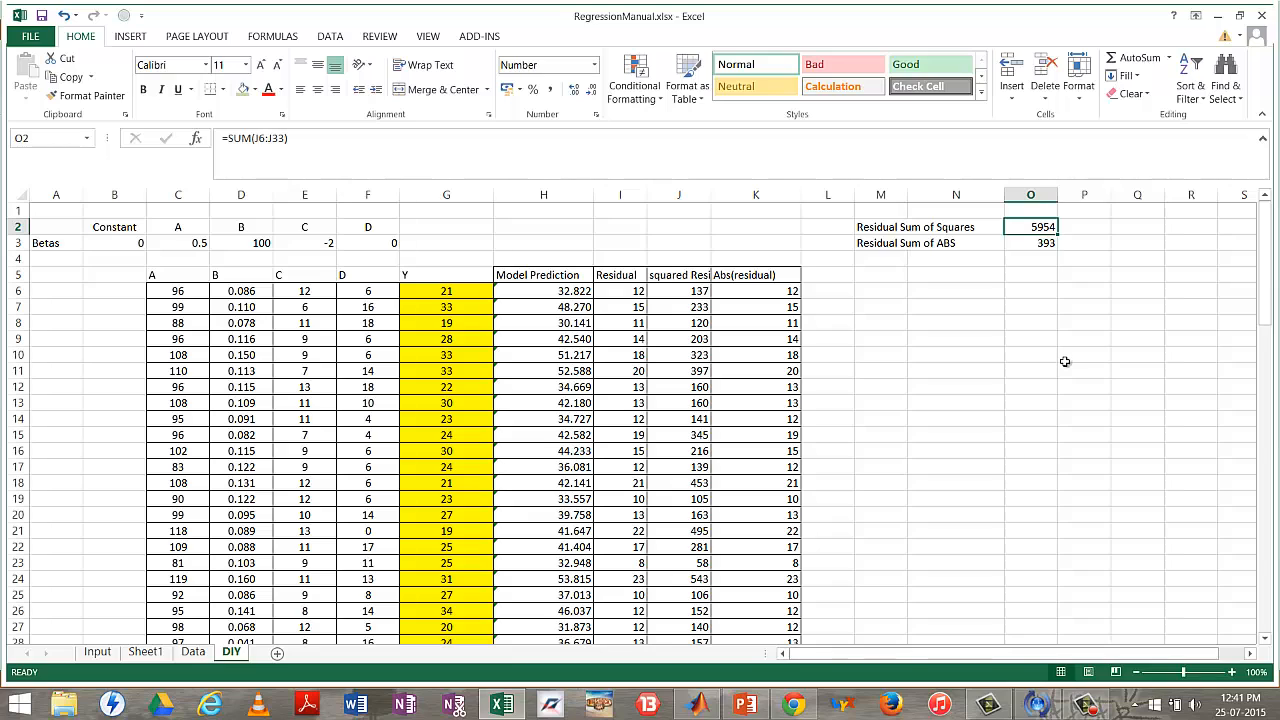
left_click(116, 242)
left_click_drag(119, 242, 396, 246)
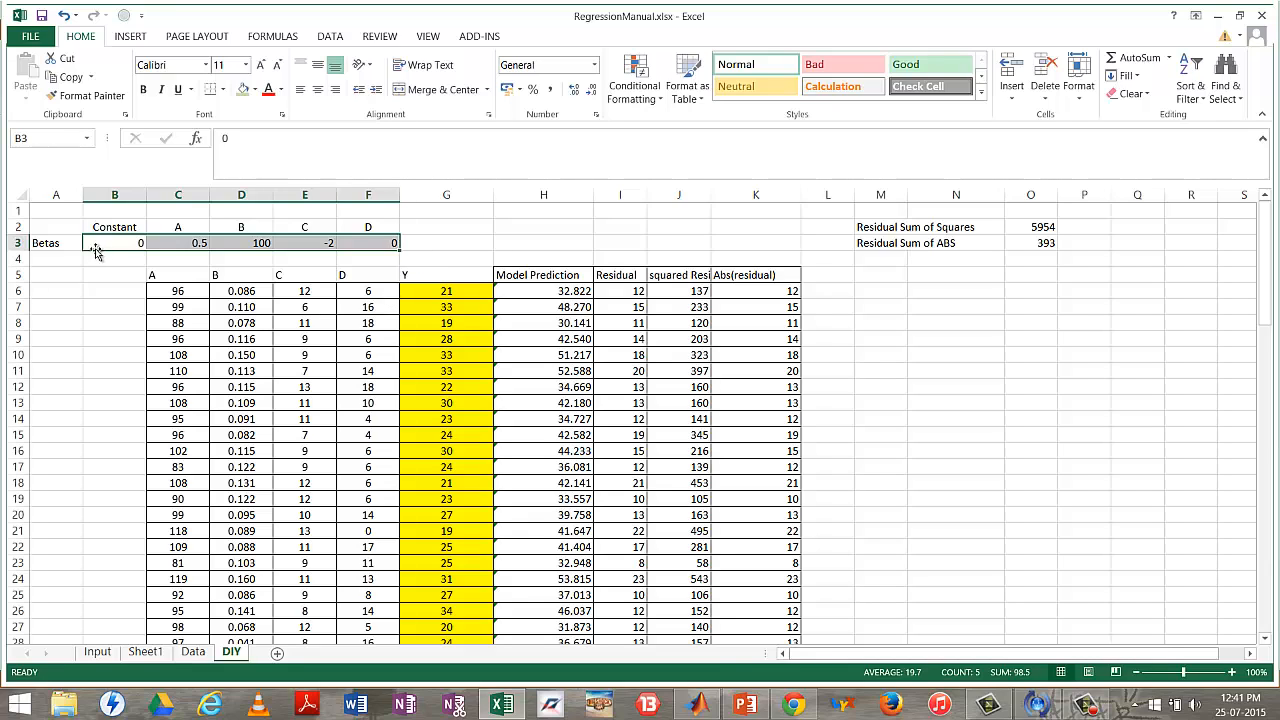
left_click_drag(108, 242, 383, 246)
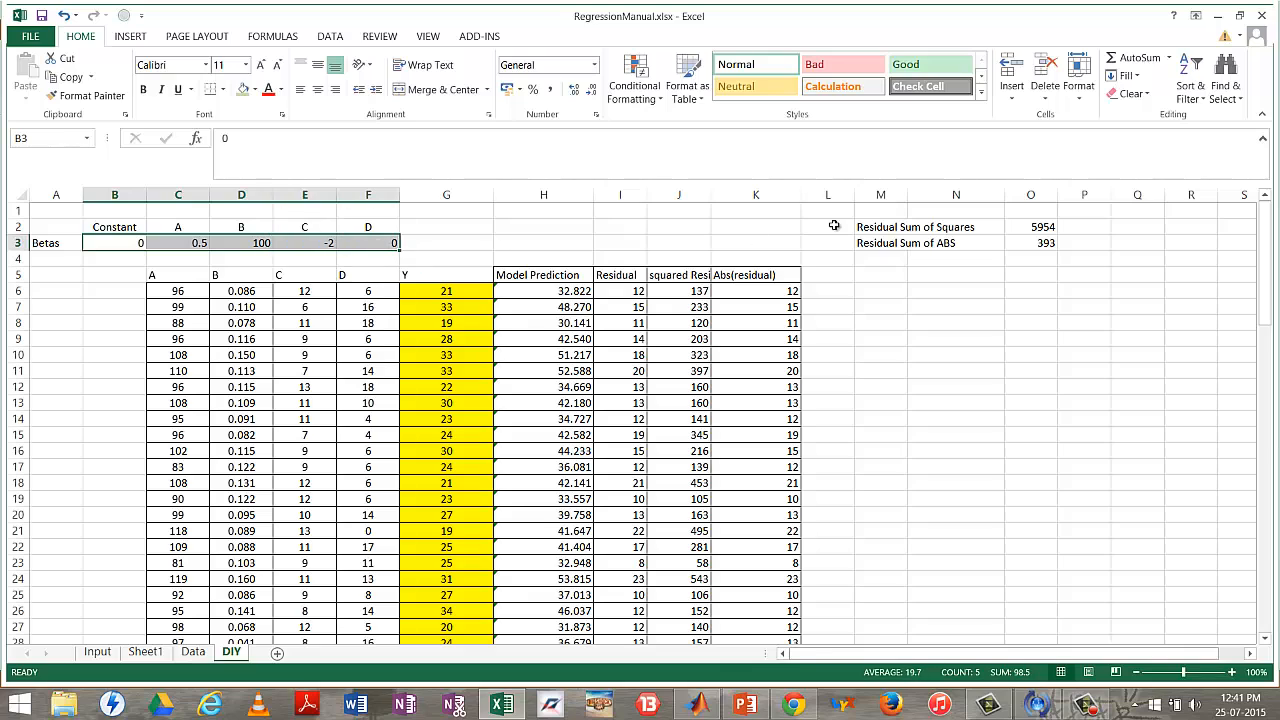
left_click(1043, 229)
left_click(1038, 246)
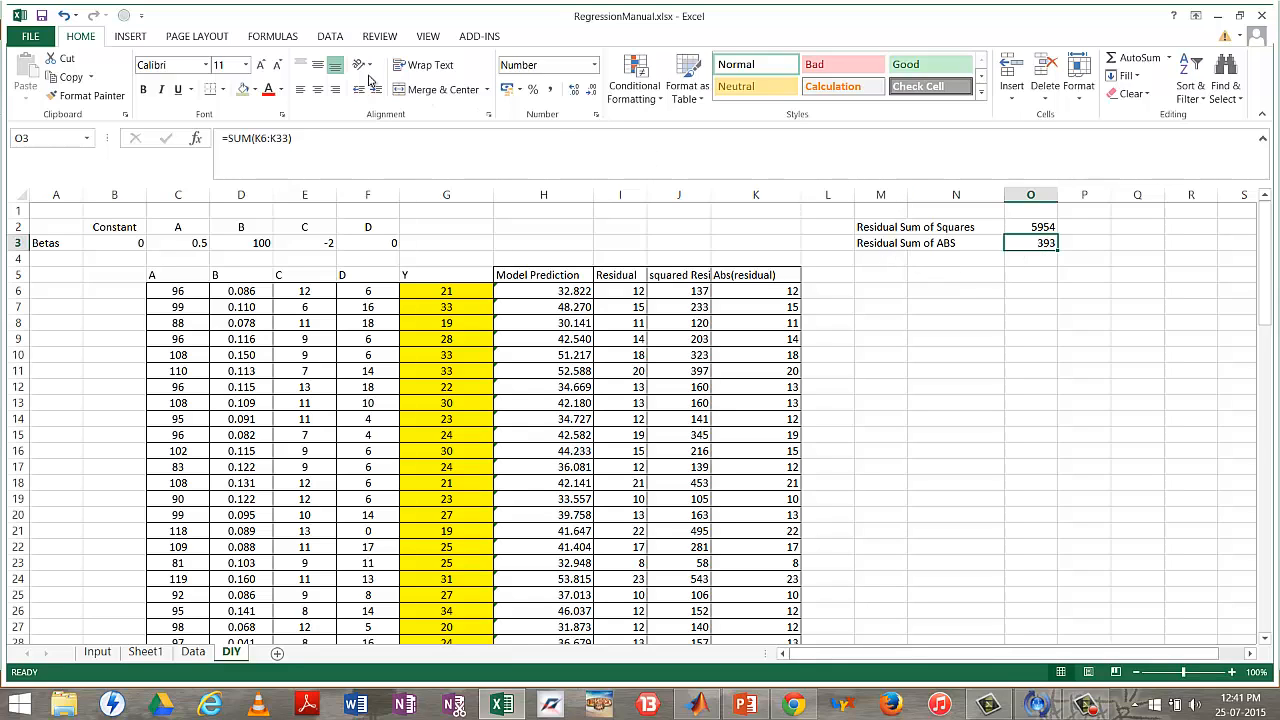
Open Solver with the Residual Sum of ABS in O3 as the objective to minimise
left_click(330, 37)
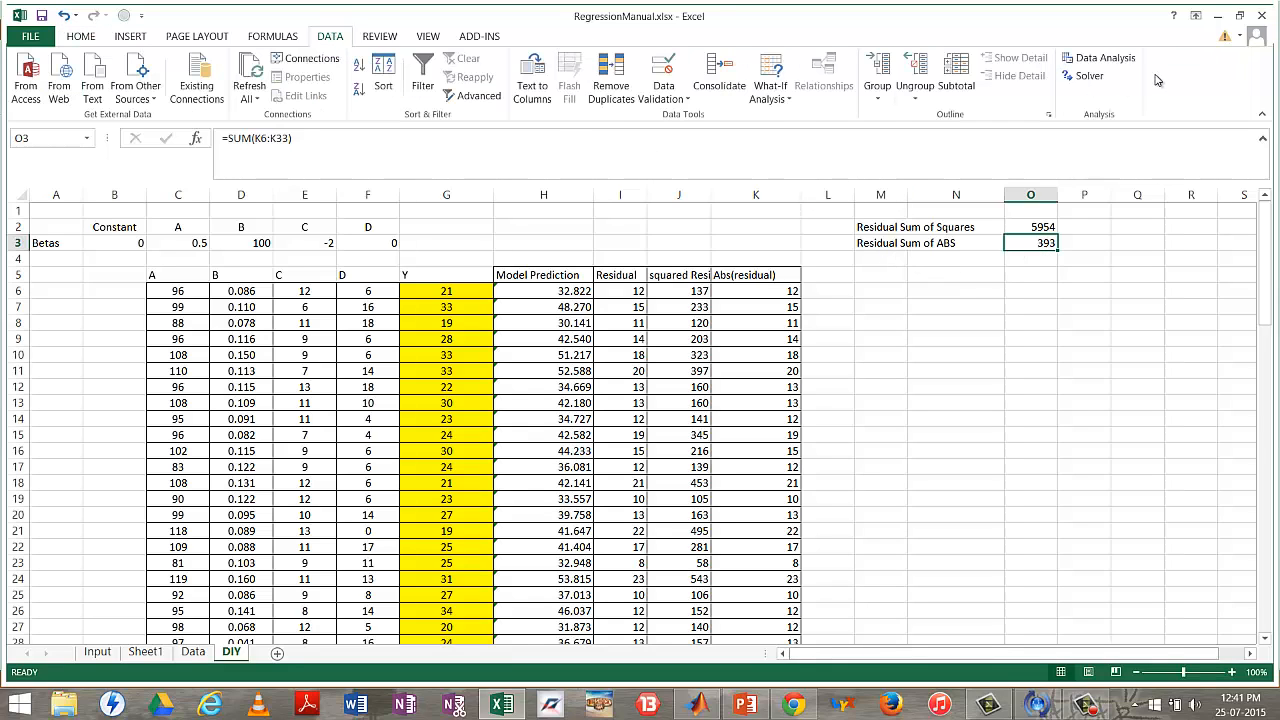
left_click(1087, 82)
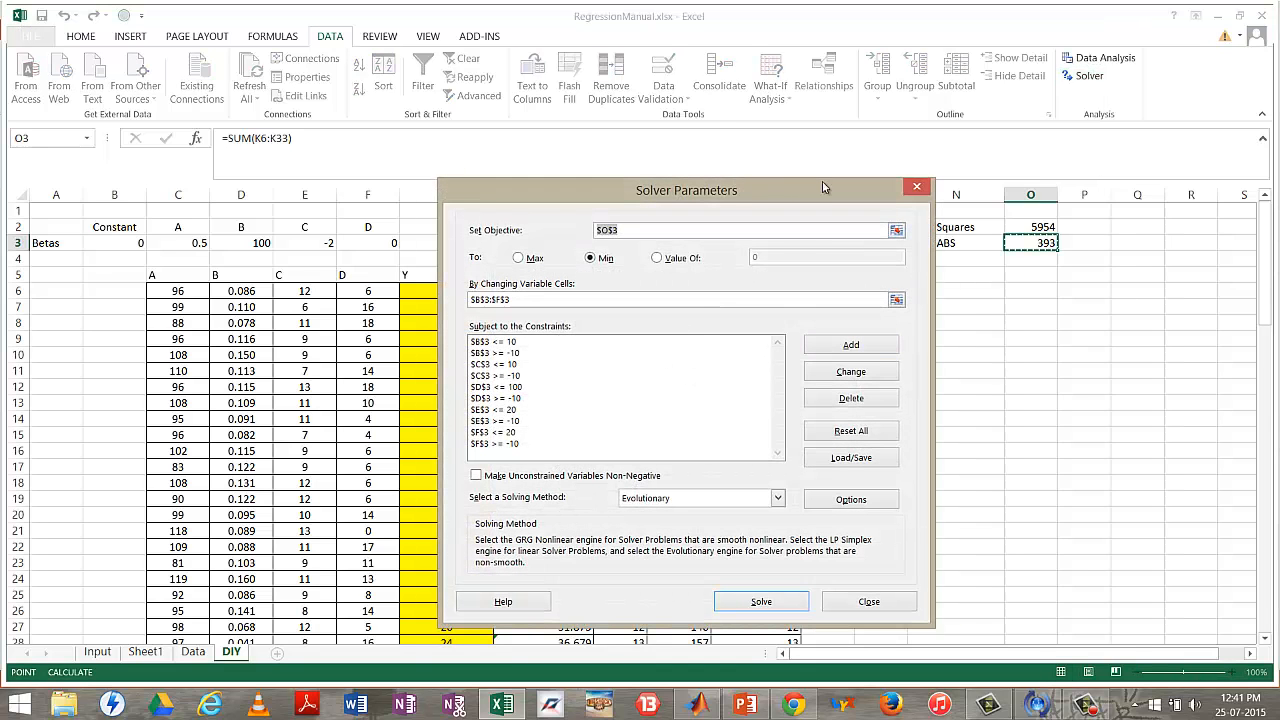
left_click_drag(743, 189, 901, 244)
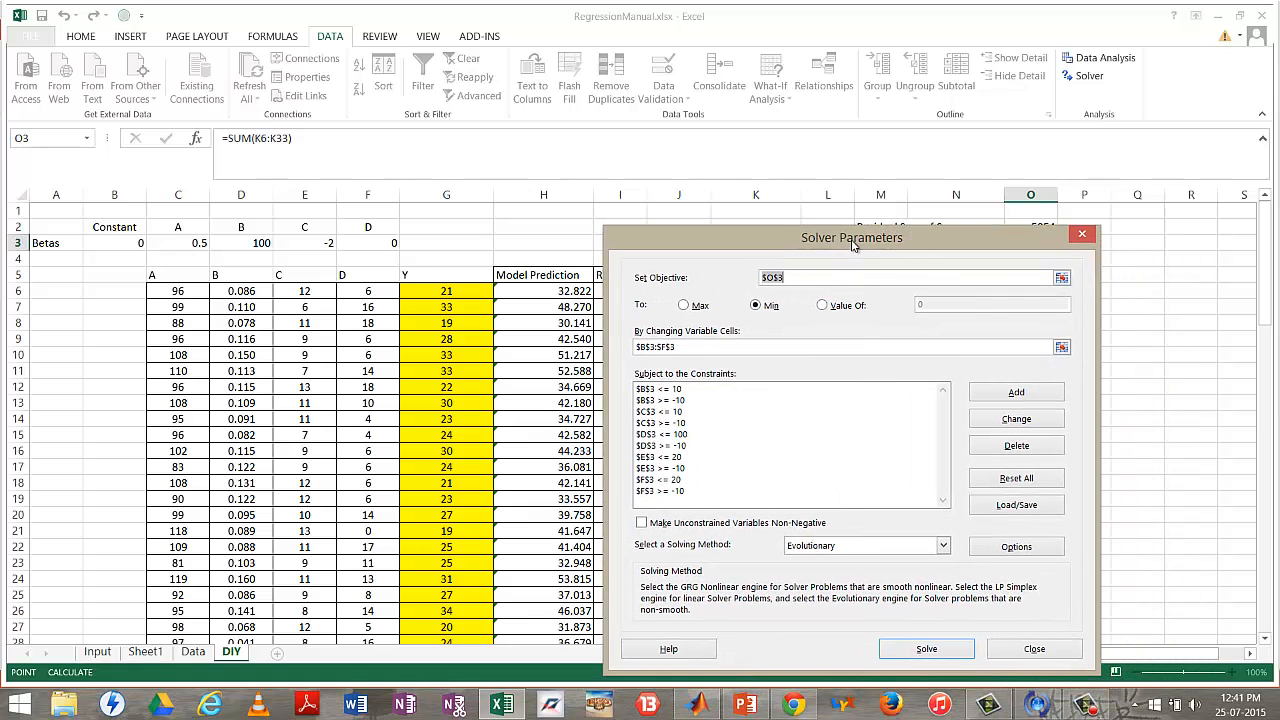
left_click_drag(814, 248, 638, 307)
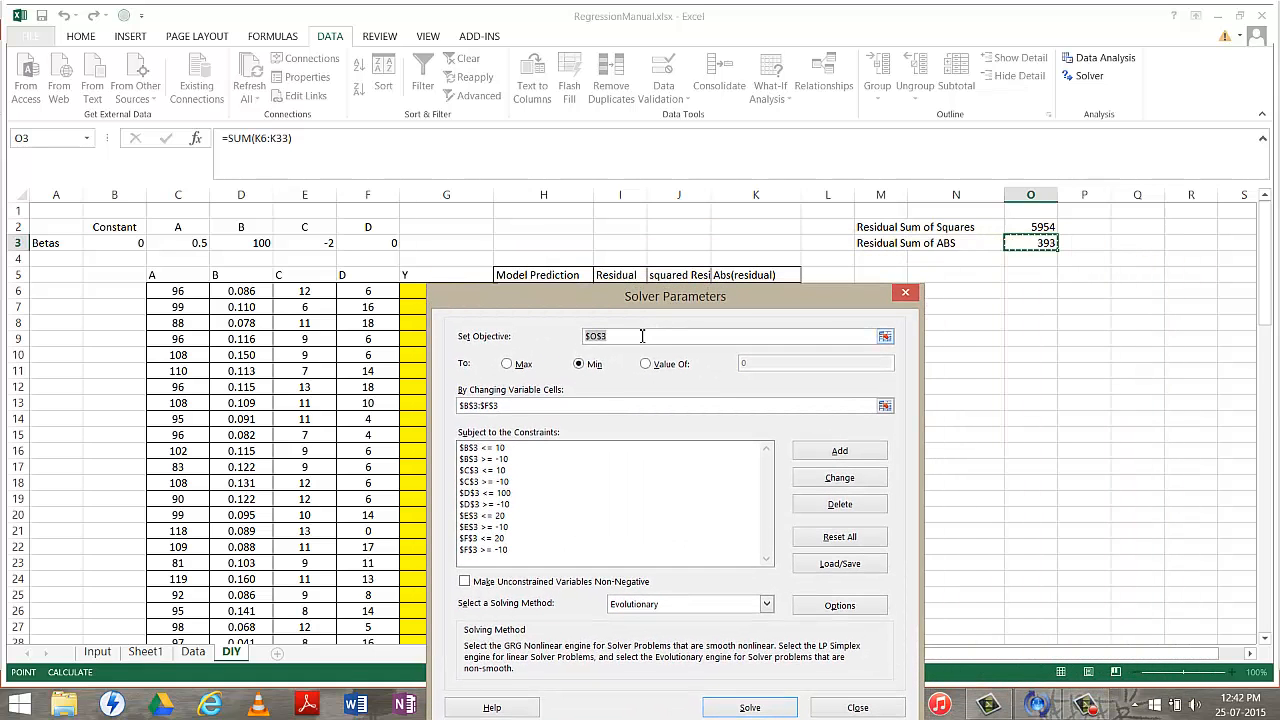
left_click(642, 336)
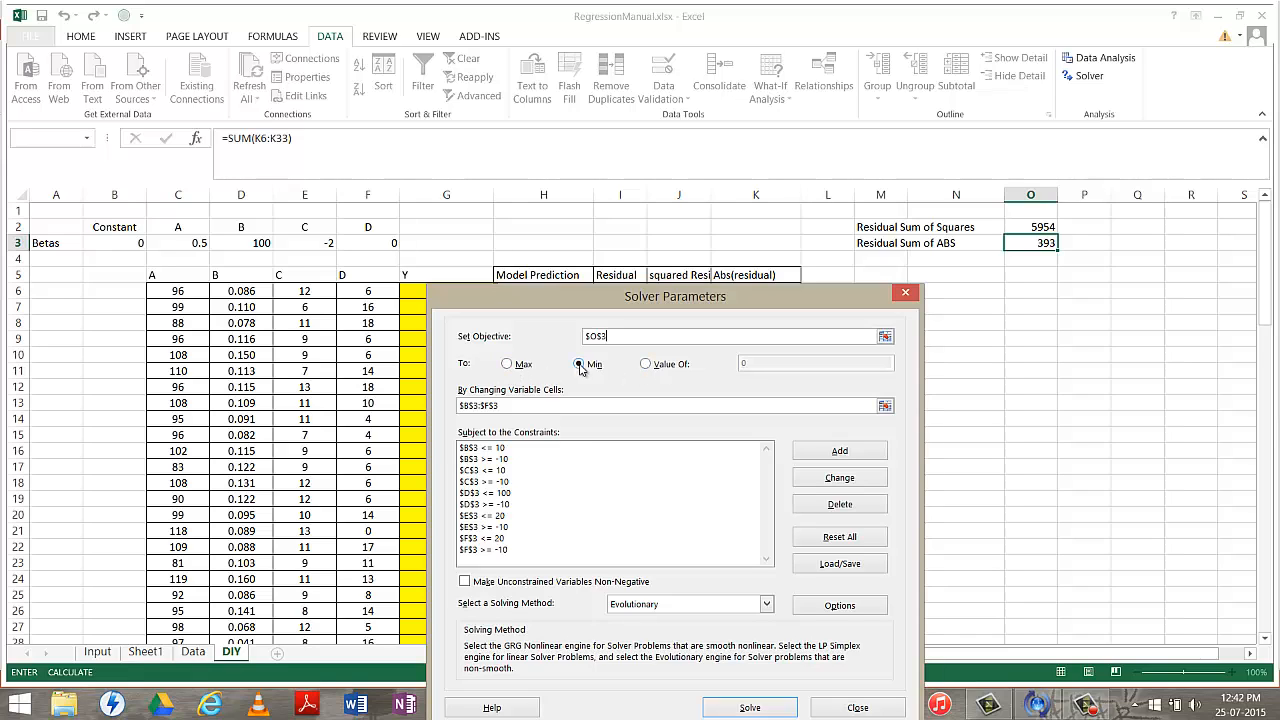
Set Solver's changing variable cells to the Betas in B3:F3
left_click(885, 408)
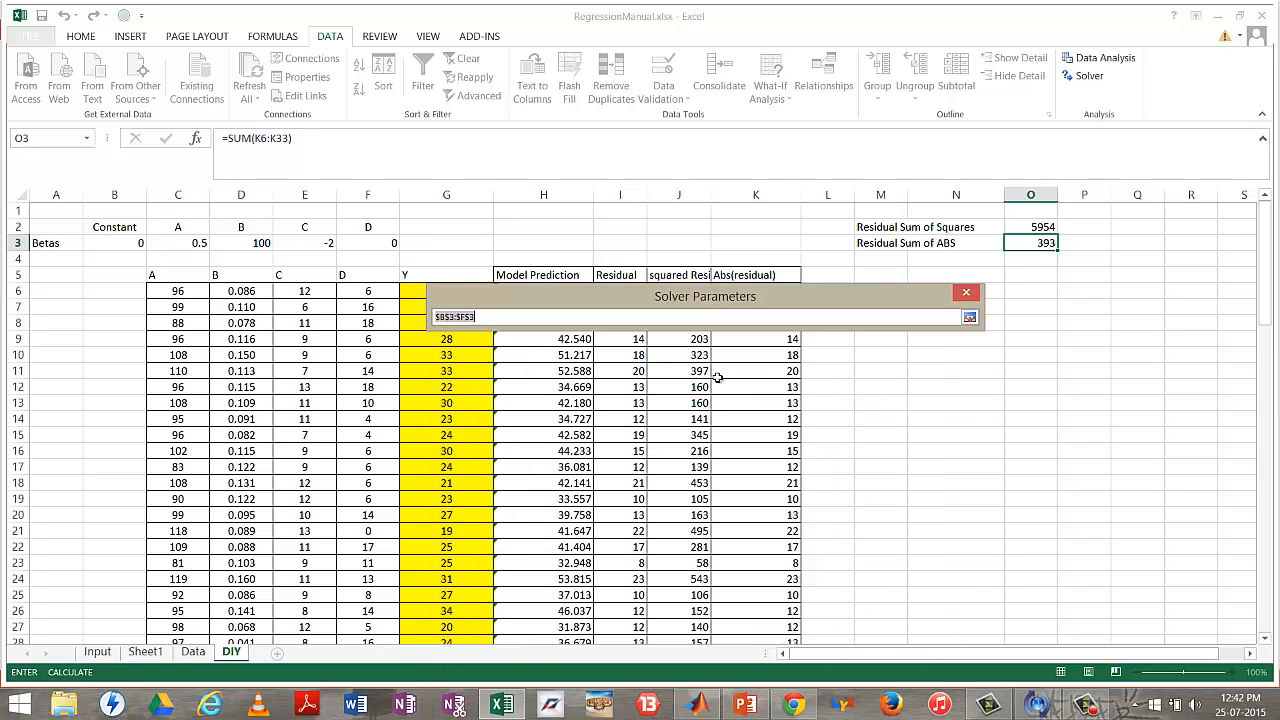
left_click(119, 244)
left_click_drag(119, 244, 372, 243)
left_click(969, 318)
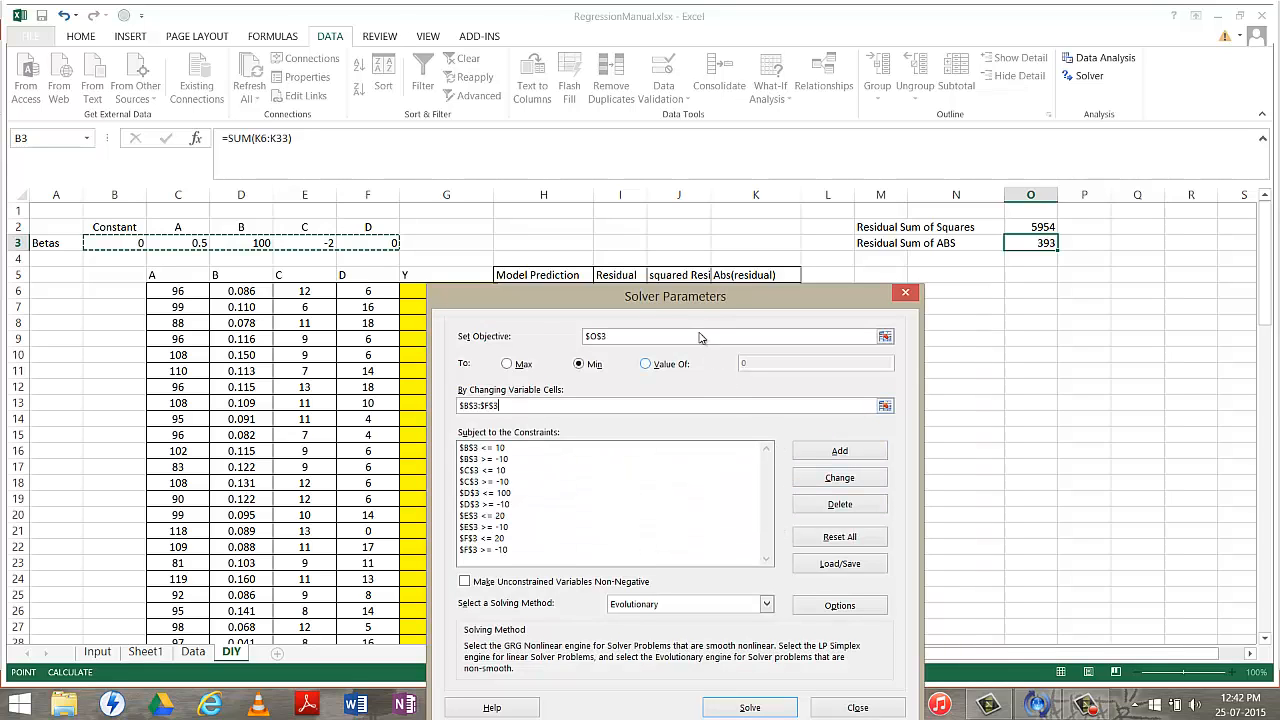
left_click_drag(713, 300, 857, 214)
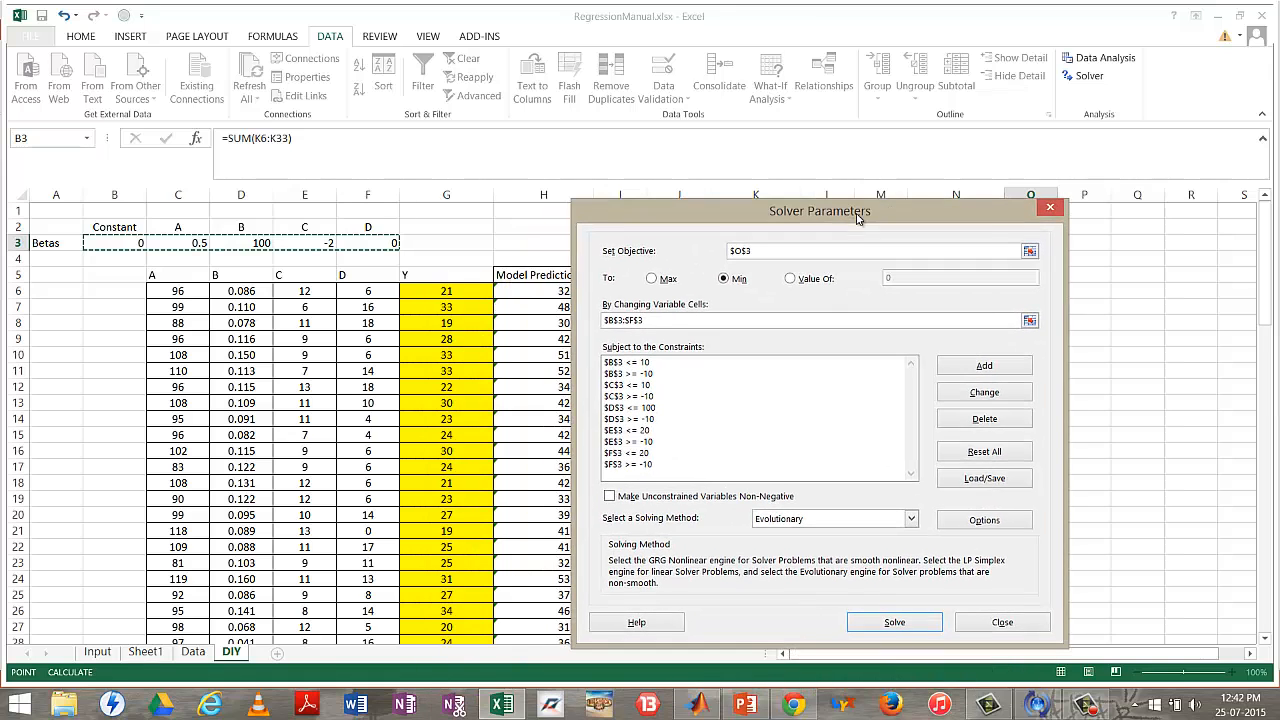
Review the Beta bounds and available solving methods, keep Evolutionary as the method, and run Solver
left_click(639, 362)
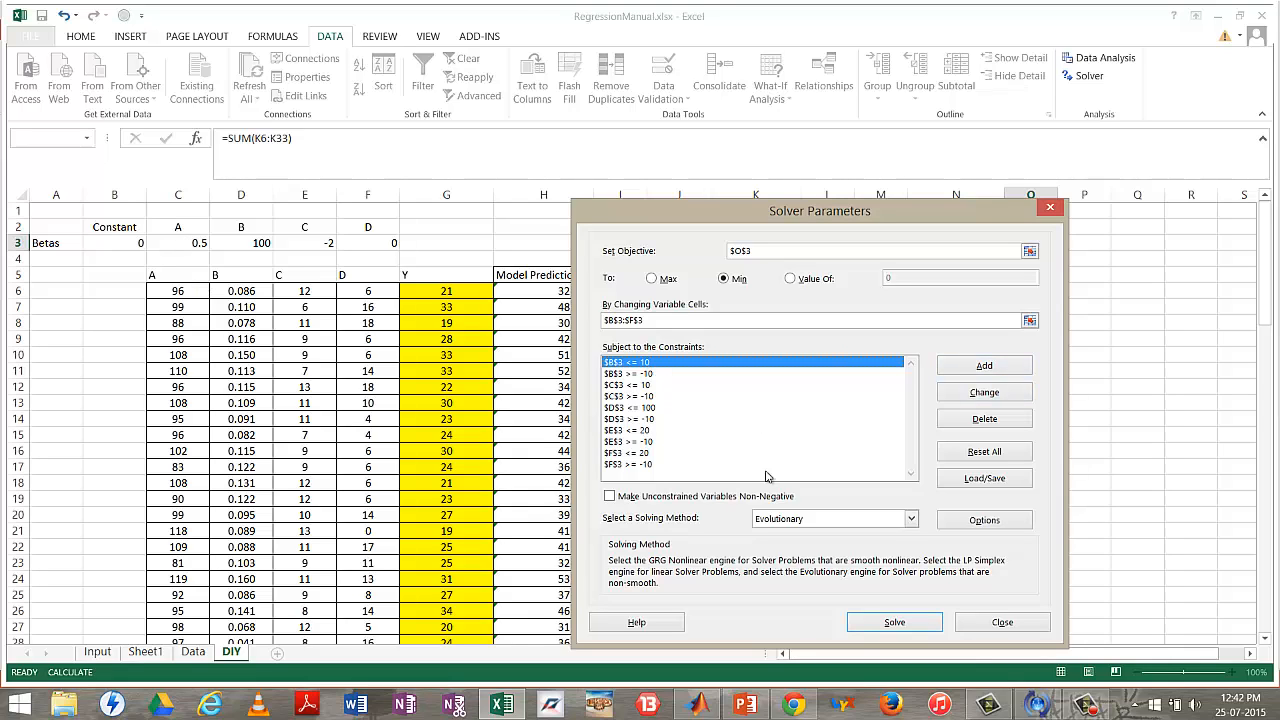
left_click(912, 520)
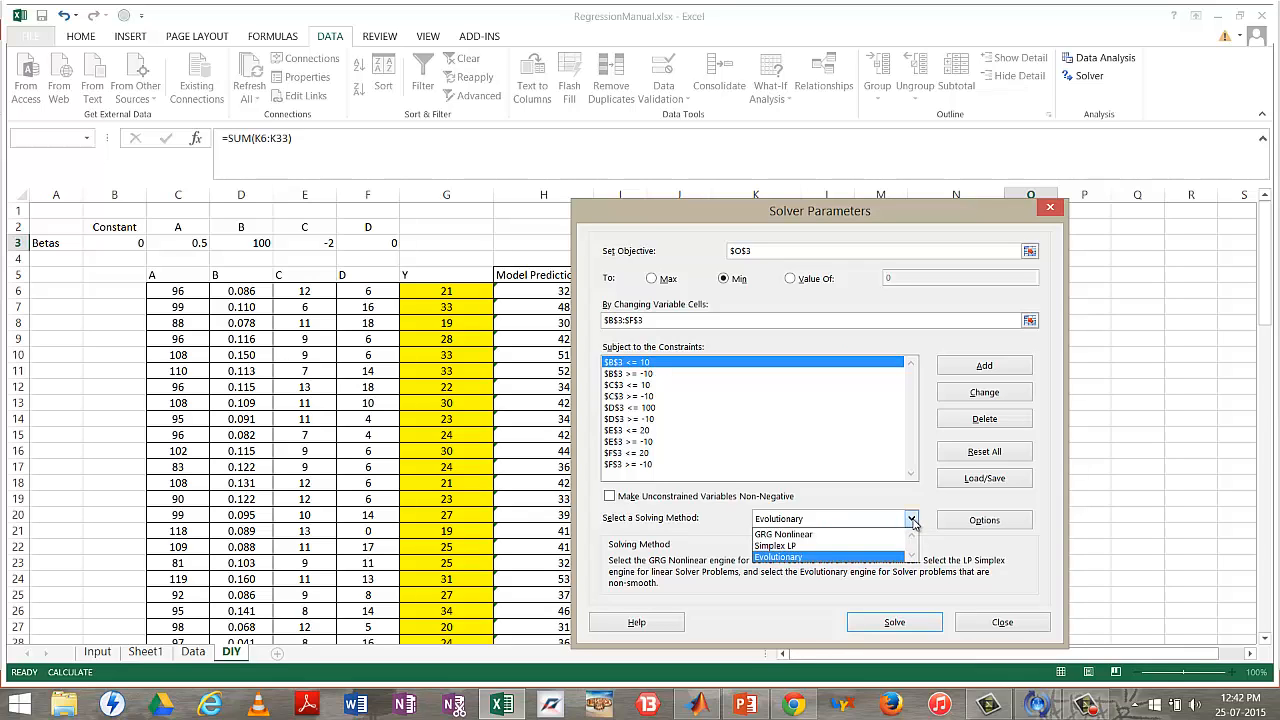
left_click(912, 520)
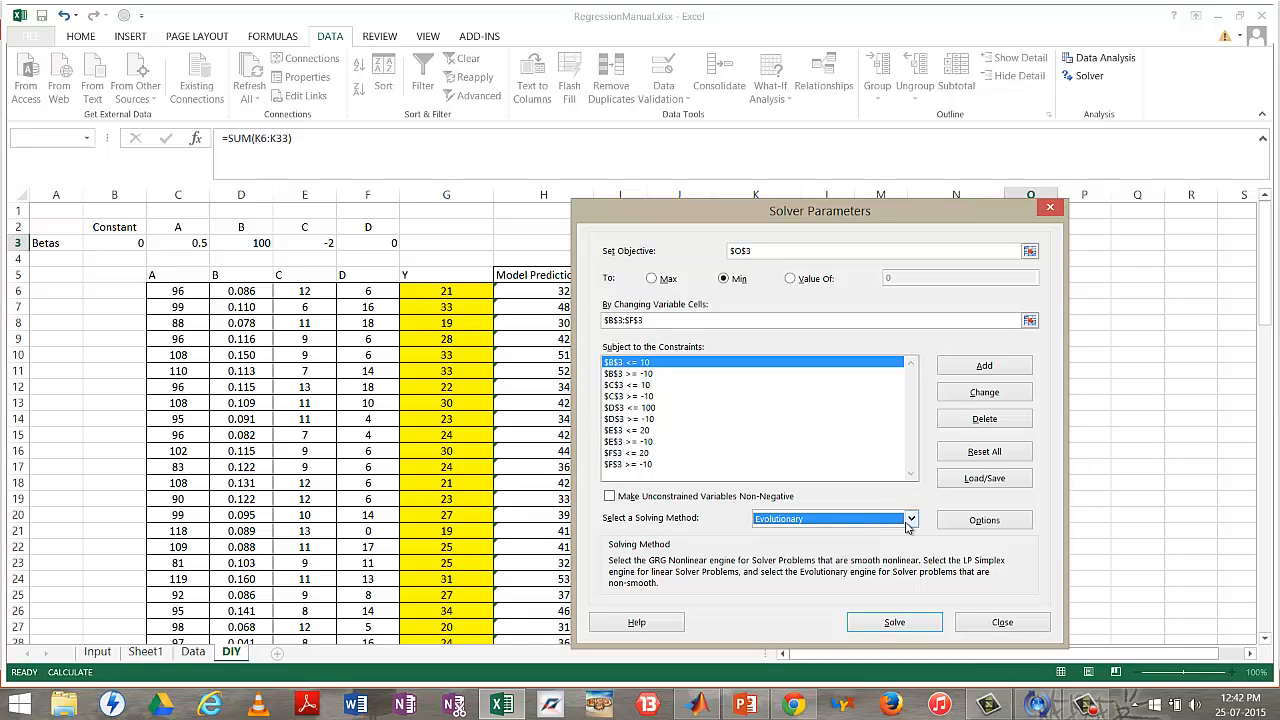
left_click(906, 622)
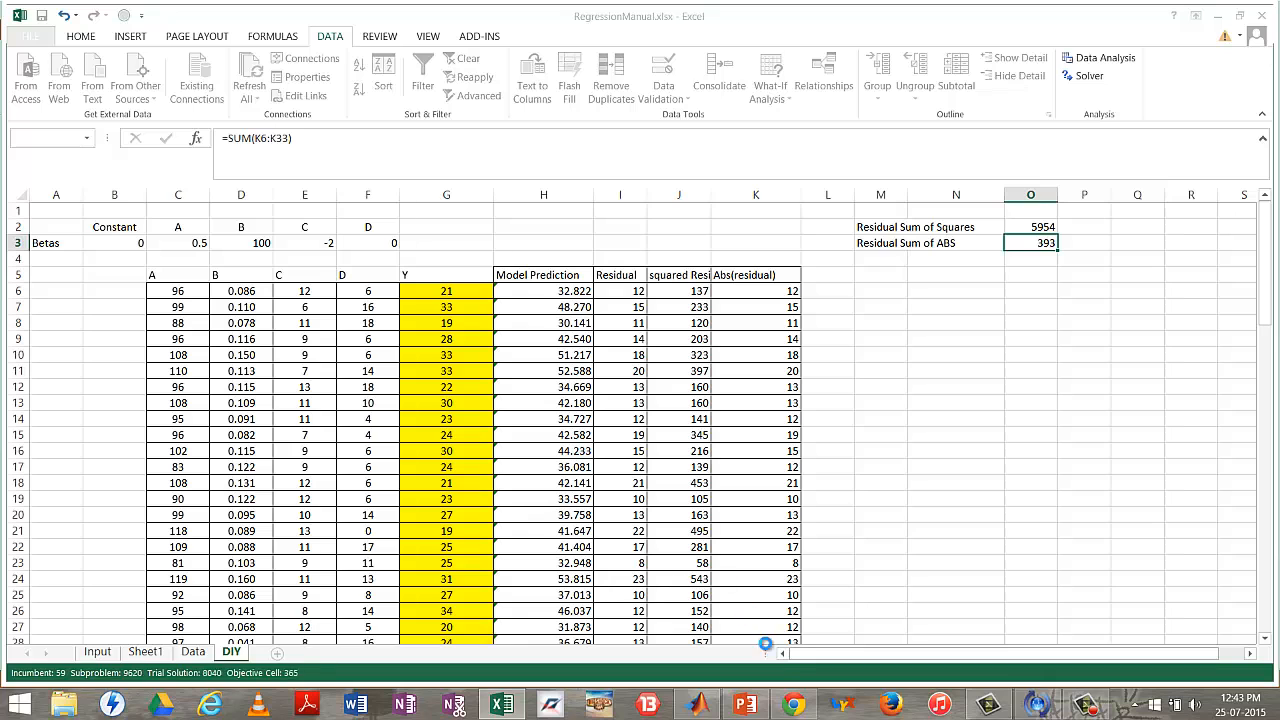
View the regression outline slide in PowerPoint while Solver runs, return to Excel, and keep the Solver solution
mouse_move(794, 706)
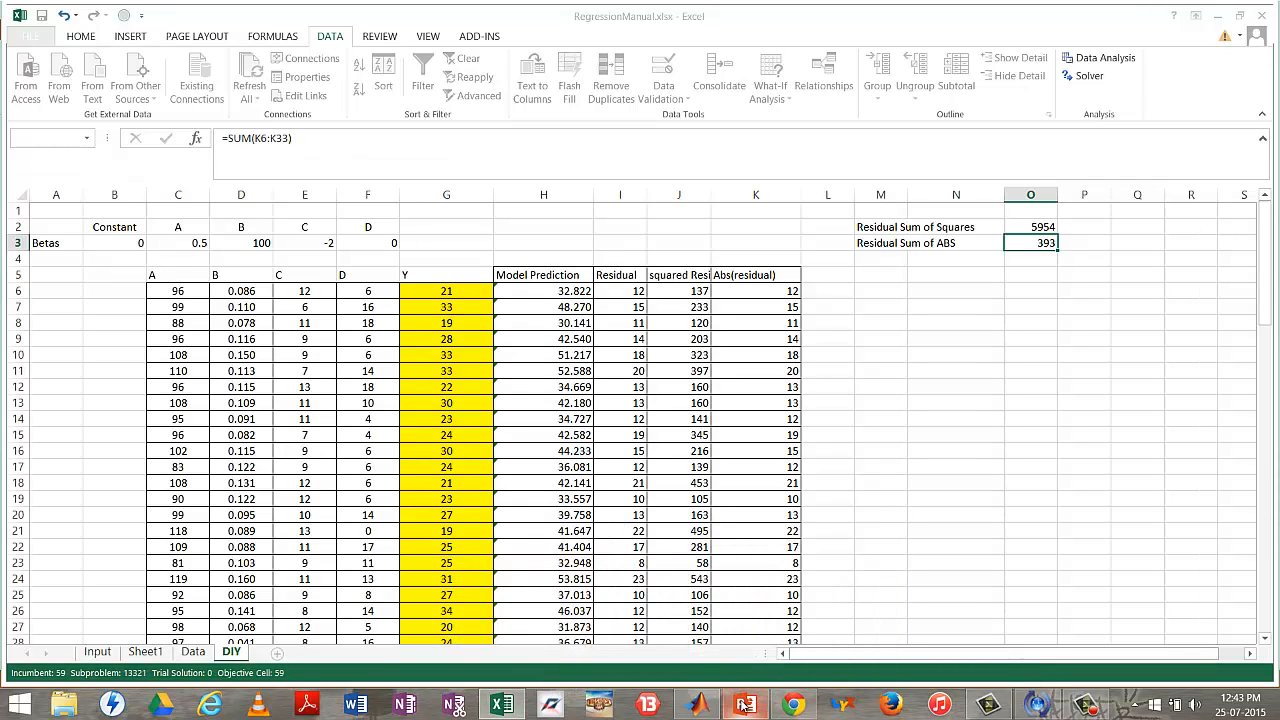
left_click(745, 706)
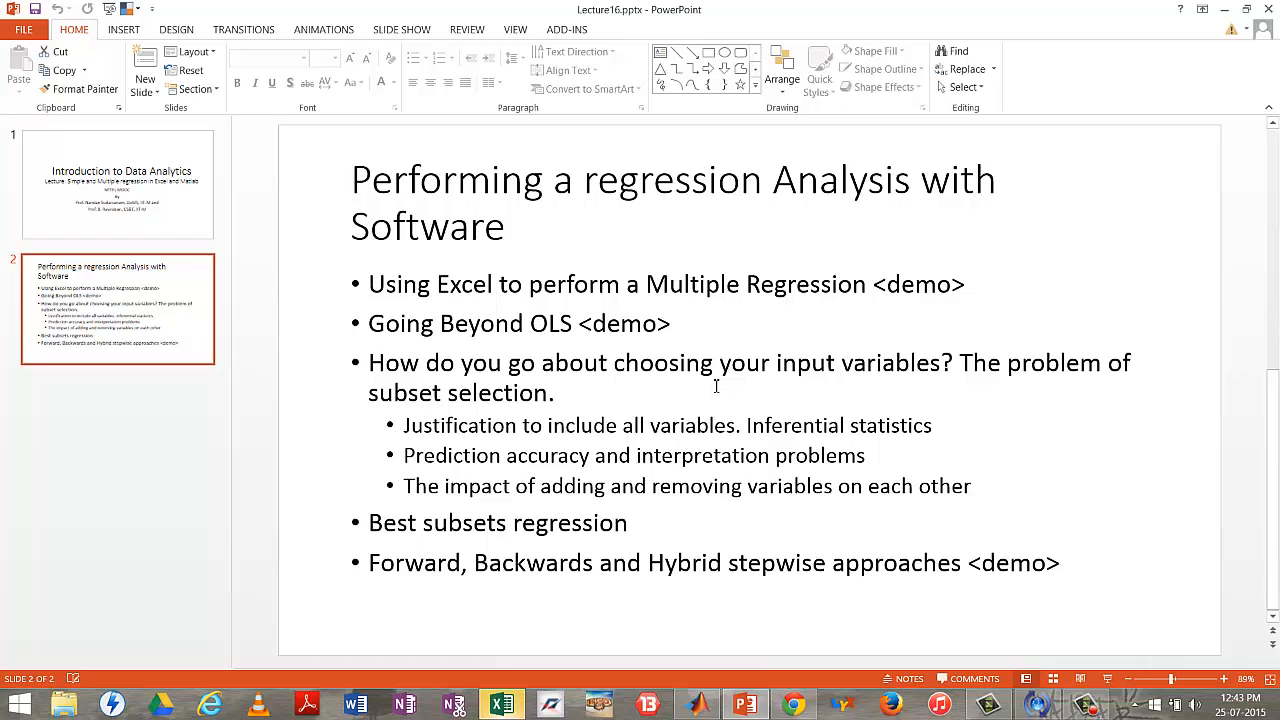
left_click(502, 705)
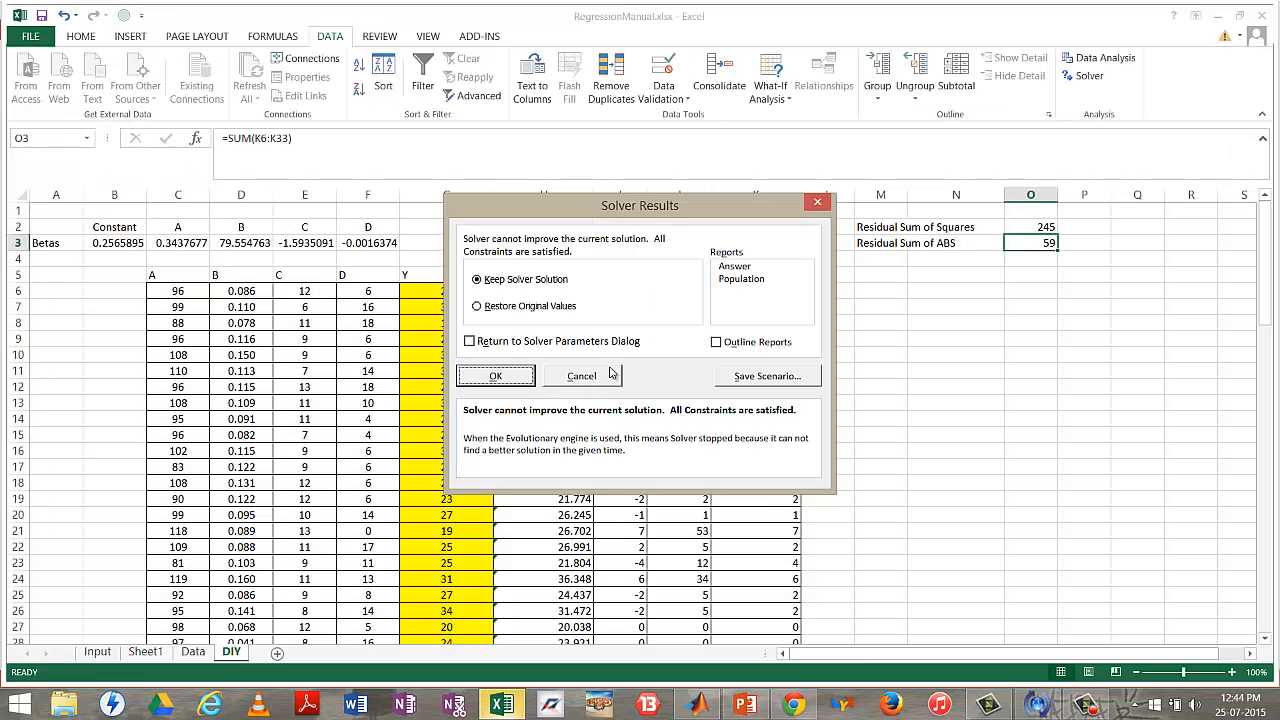
left_click(496, 377)
Compare the solved Betas from Constant to D with the regression coefficients in Sheet1, and highlight the Betas again on the DIY sheet
left_click(115, 243)
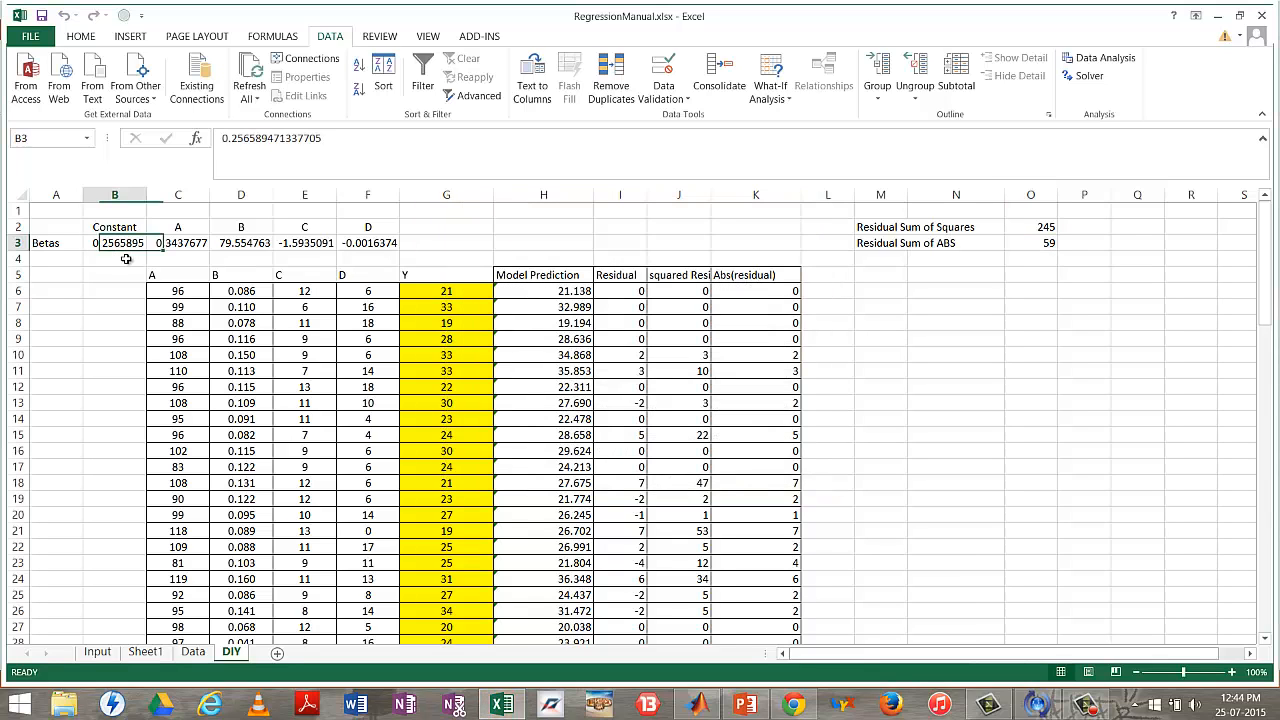
left_click_drag(115, 243, 370, 243)
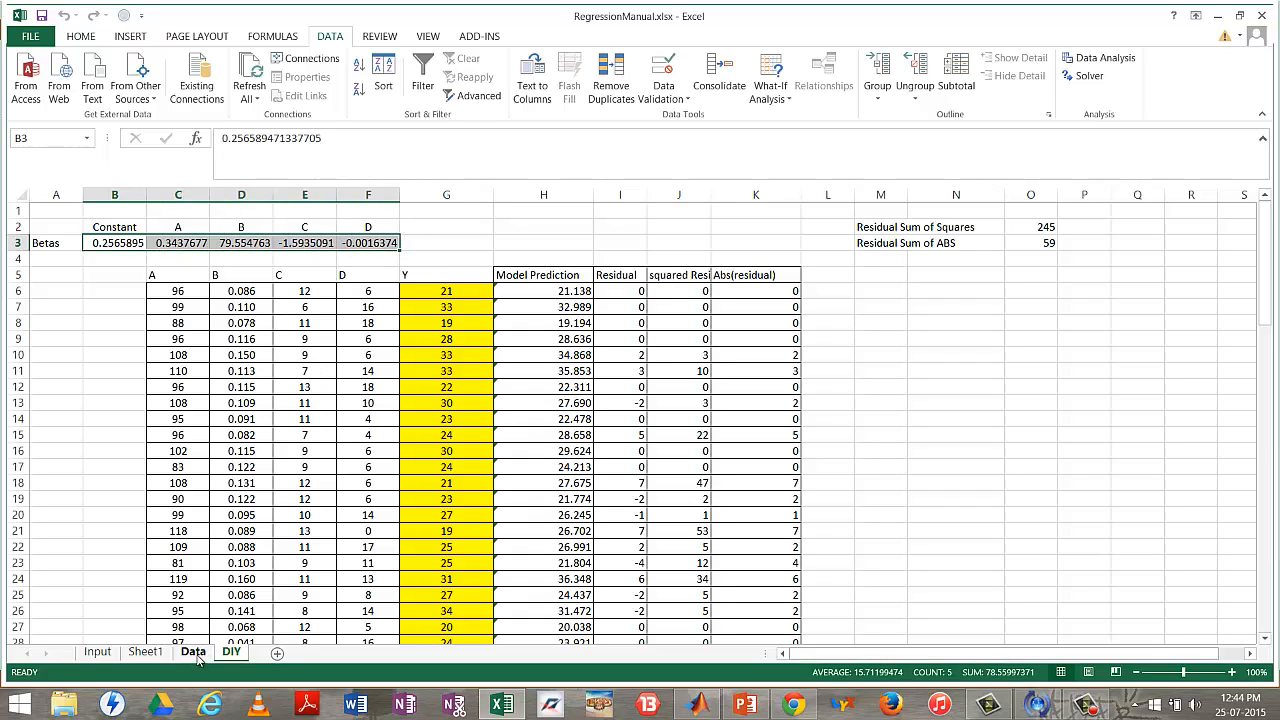
left_click(145, 652)
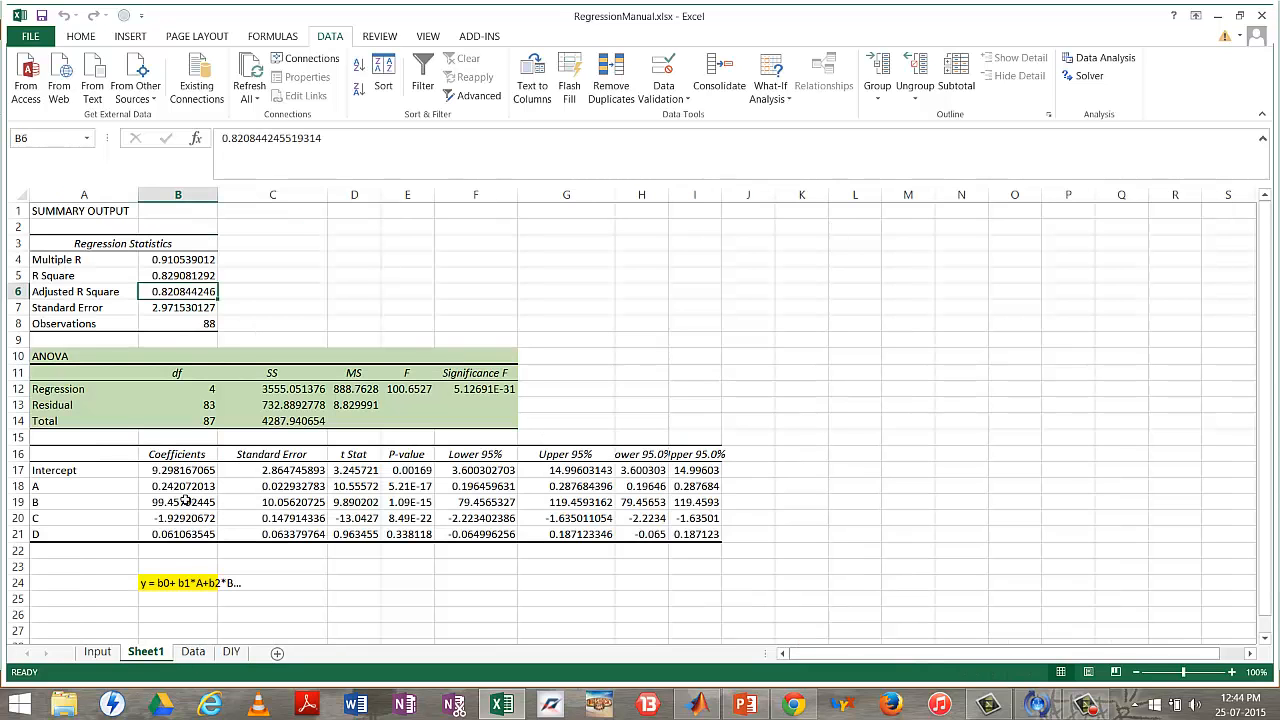
left_click(218, 653)
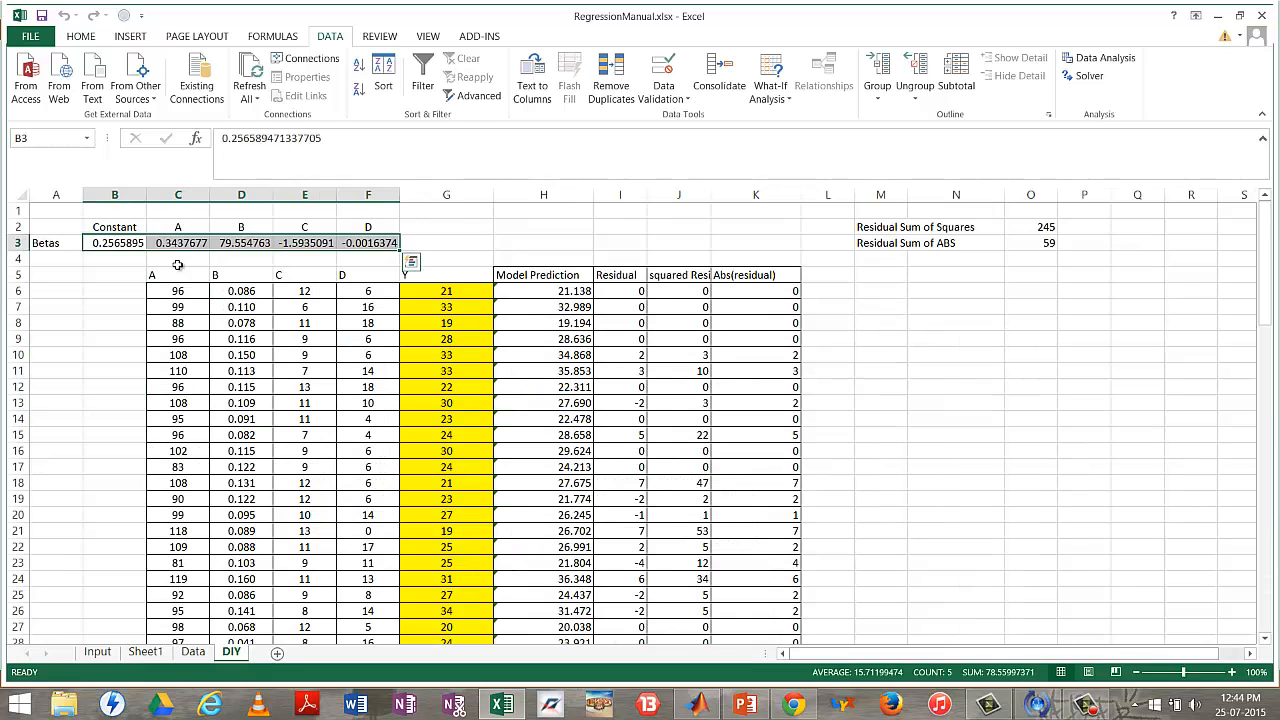
left_click(180, 260)
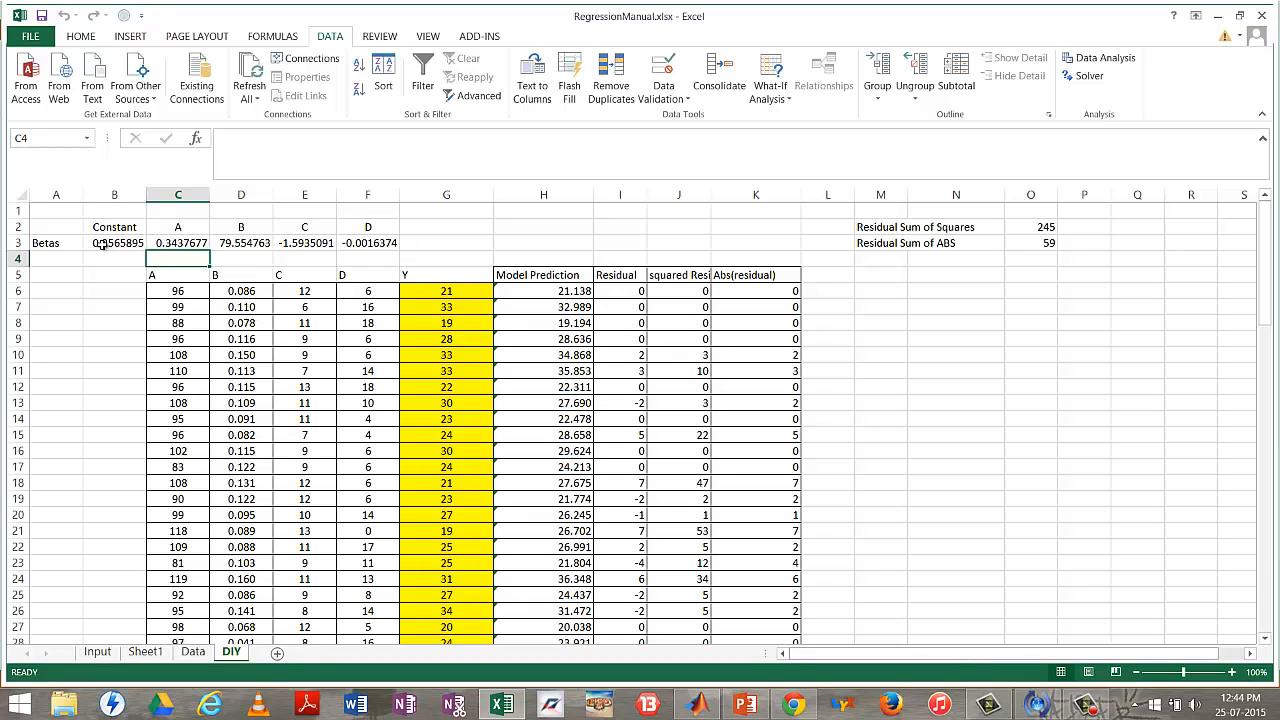
left_click_drag(102, 243, 375, 246)
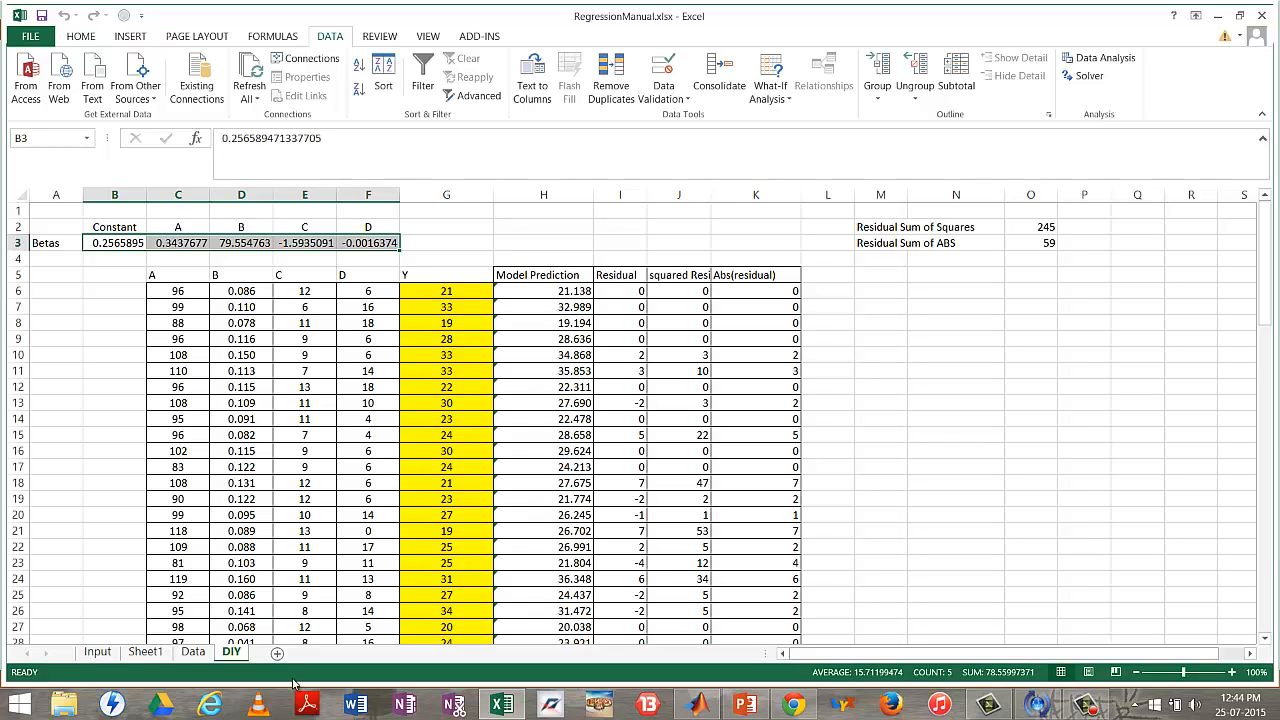
Switch to PowerPoint, present Lecture16 from the title slide to "Performing a regression Analysis with Software", and end the slide show
left_click(747, 706)
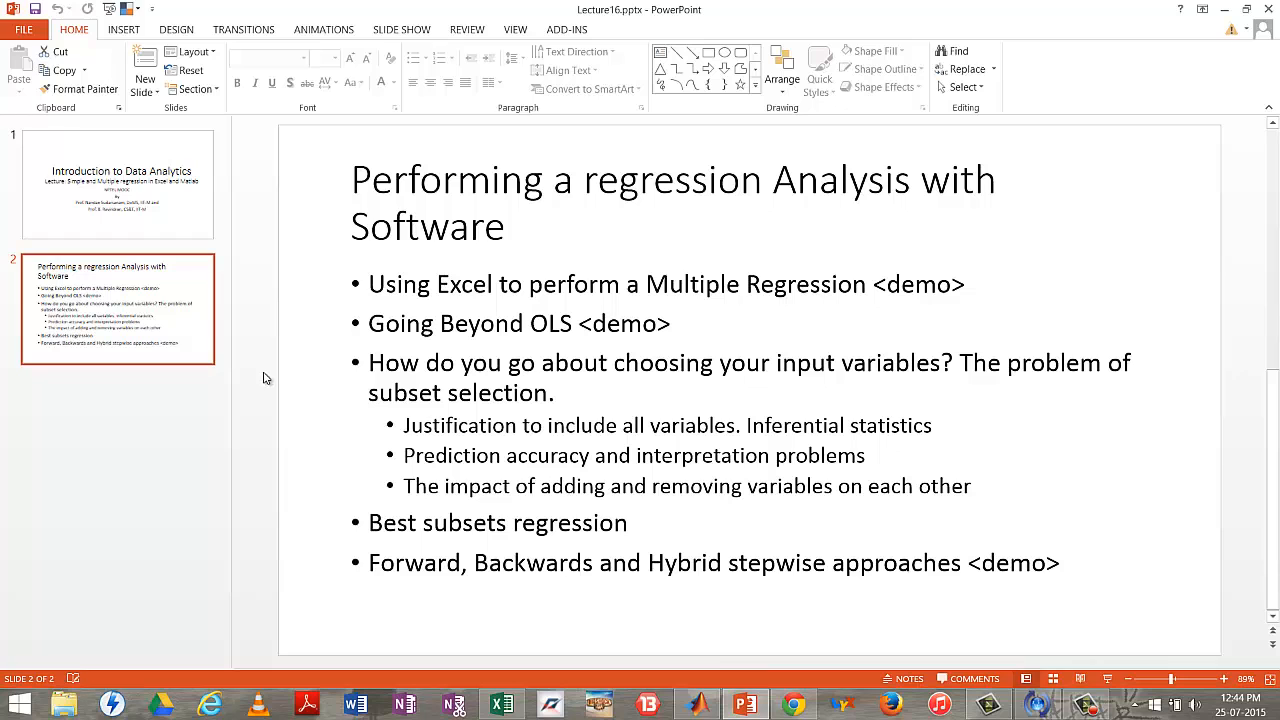
key("F5")
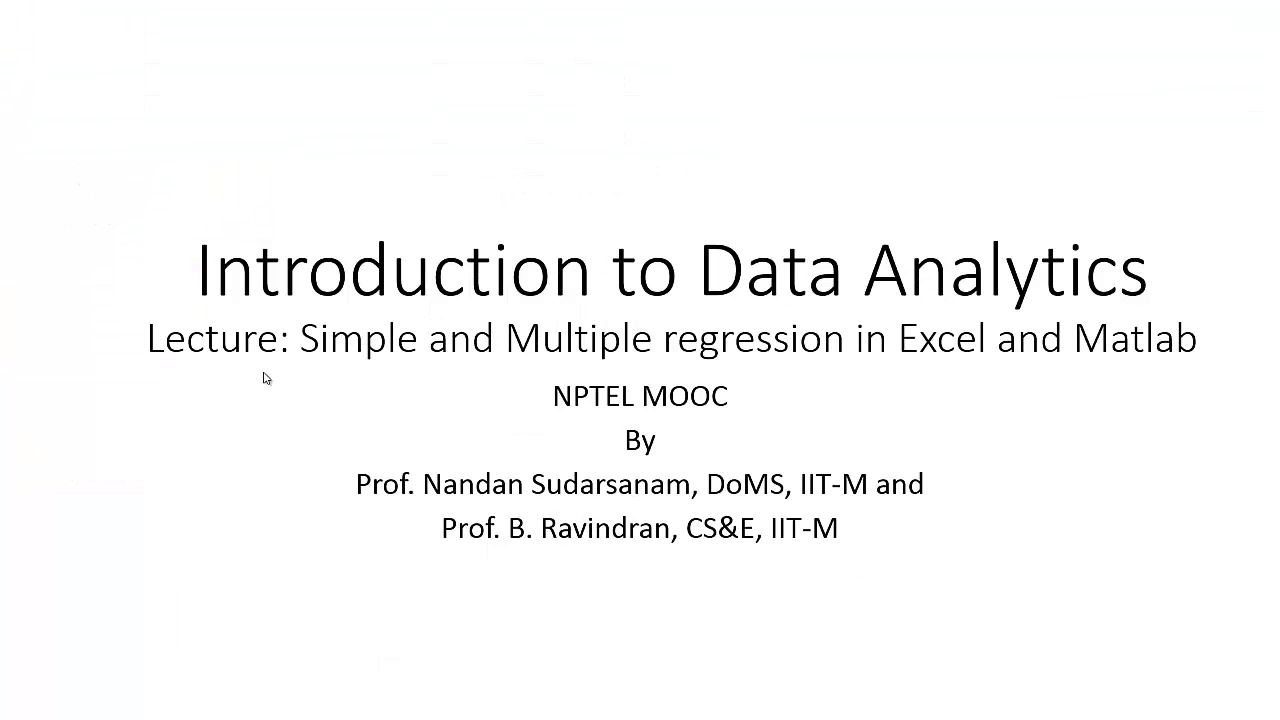
key("Right")
key("Right")
key("Left")
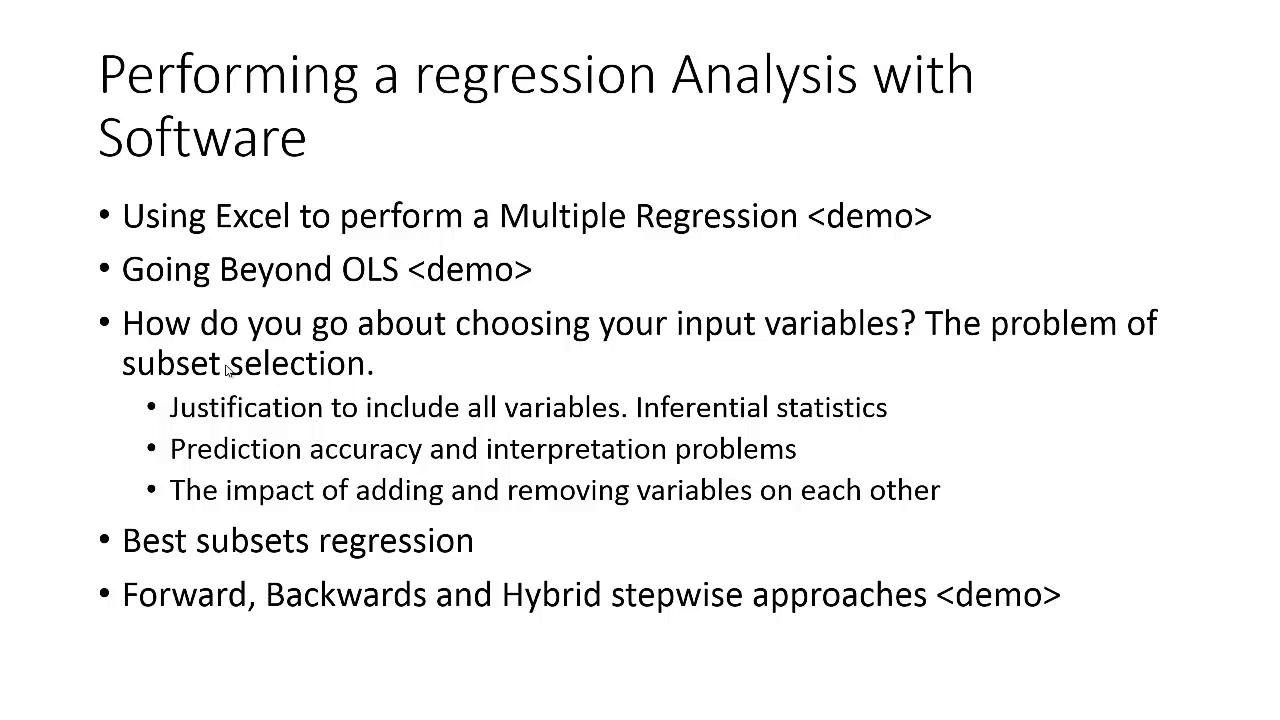
key("Escape")
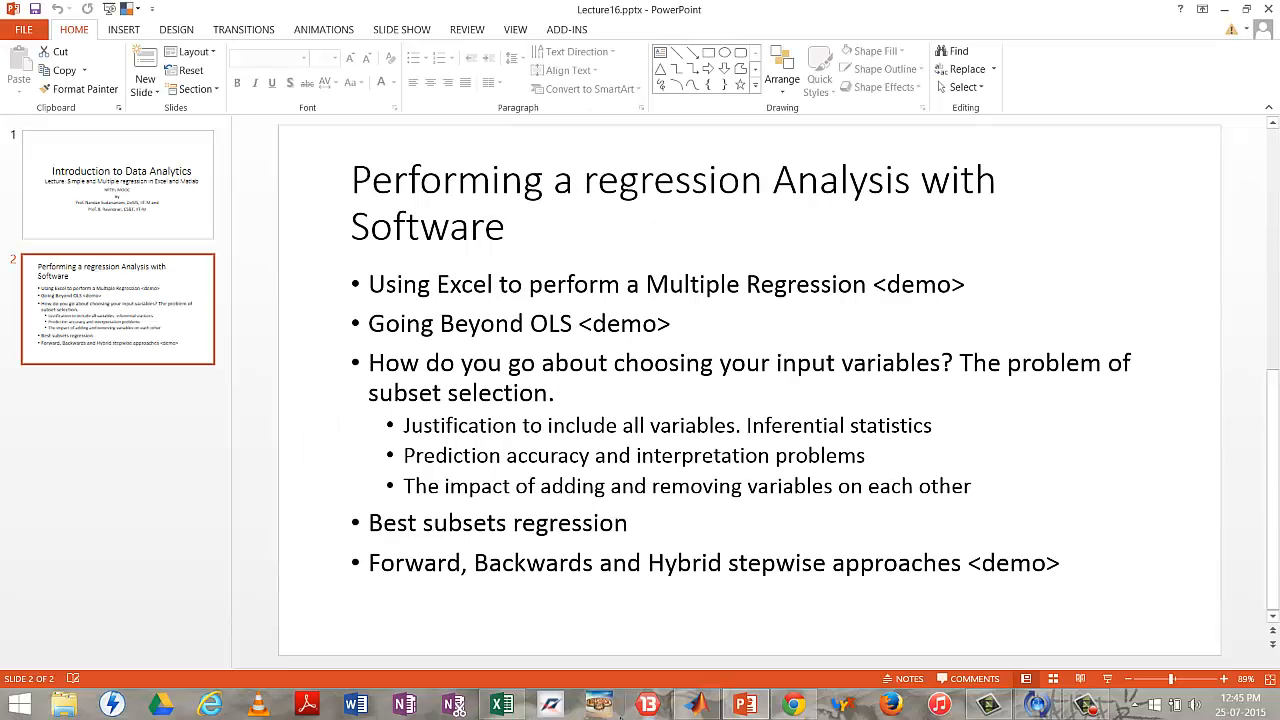
Highlight the P-values from Intercept to D in Sheet1 of the Excel workbook, and return to the regression outline slide in PowerPoint
left_click(508, 706)
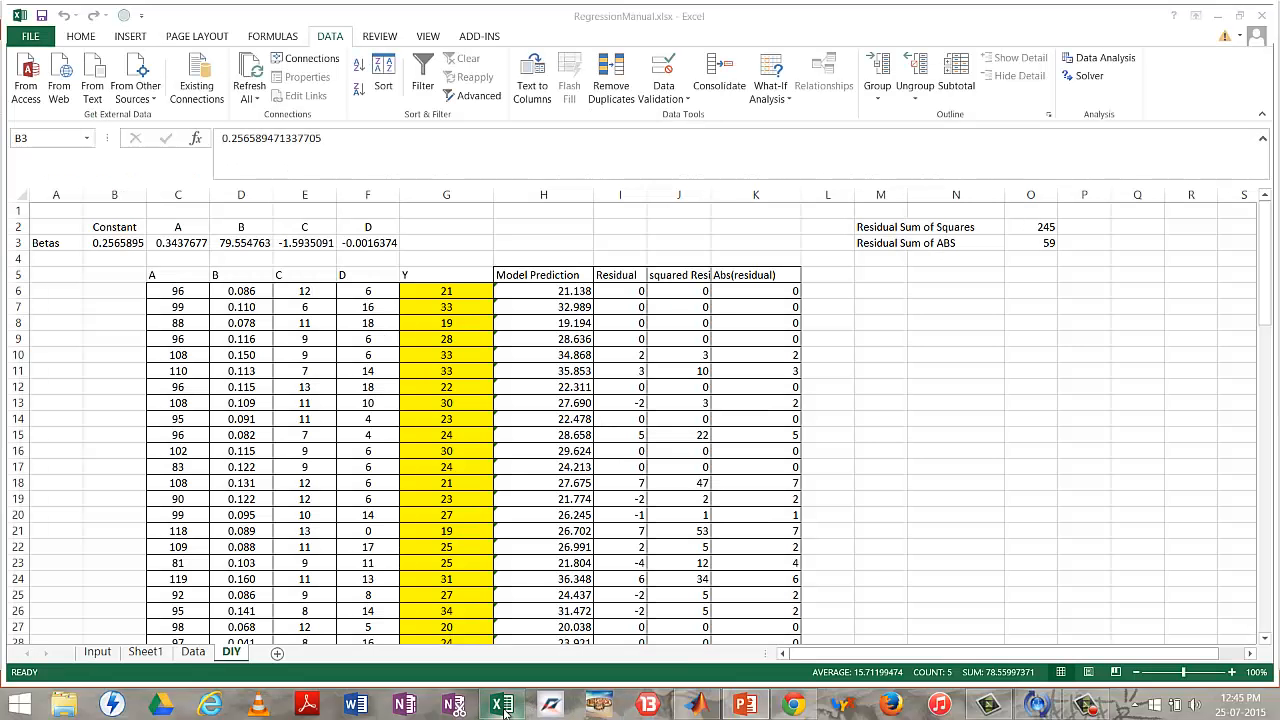
left_click(148, 651)
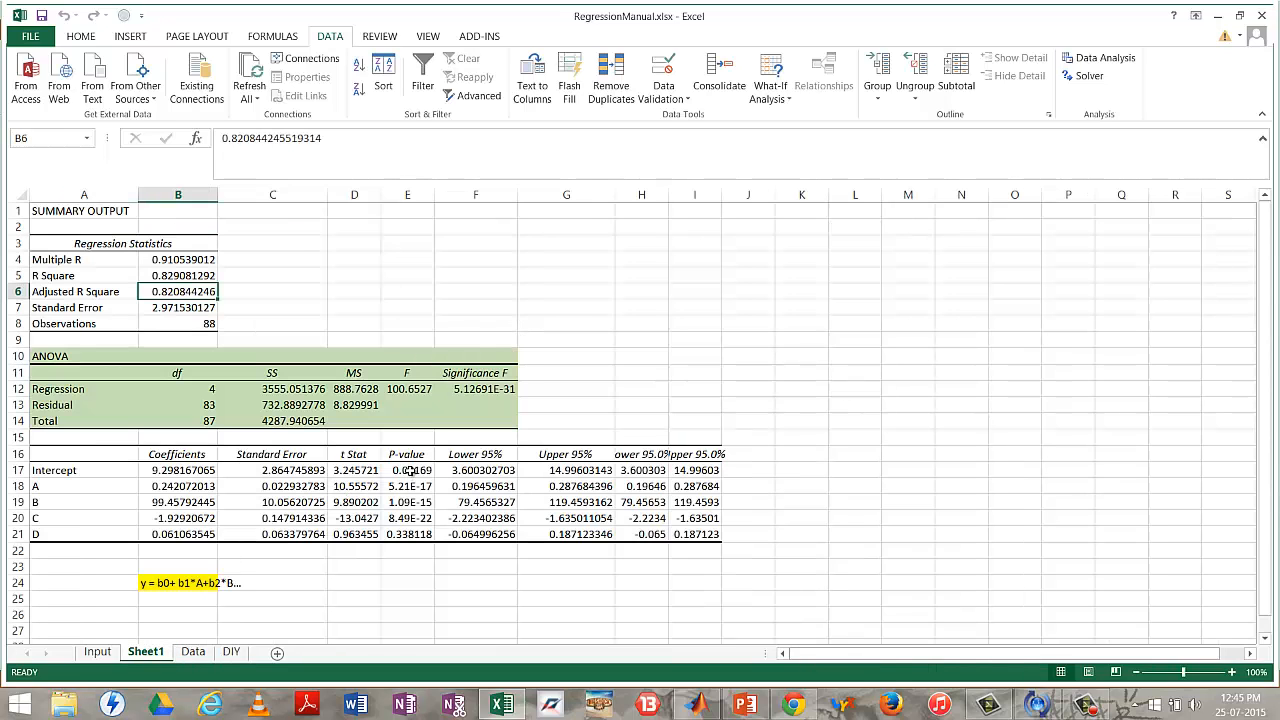
left_click_drag(410, 474, 412, 534)
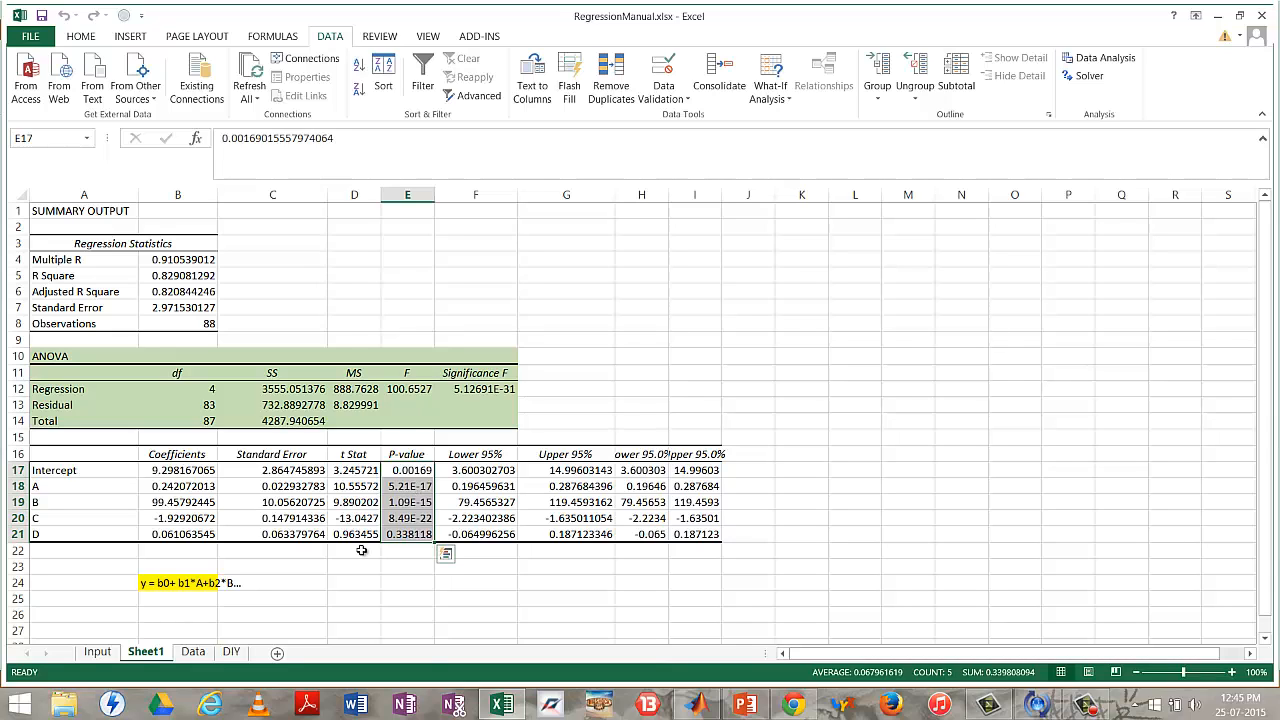
mouse_move(703, 708)
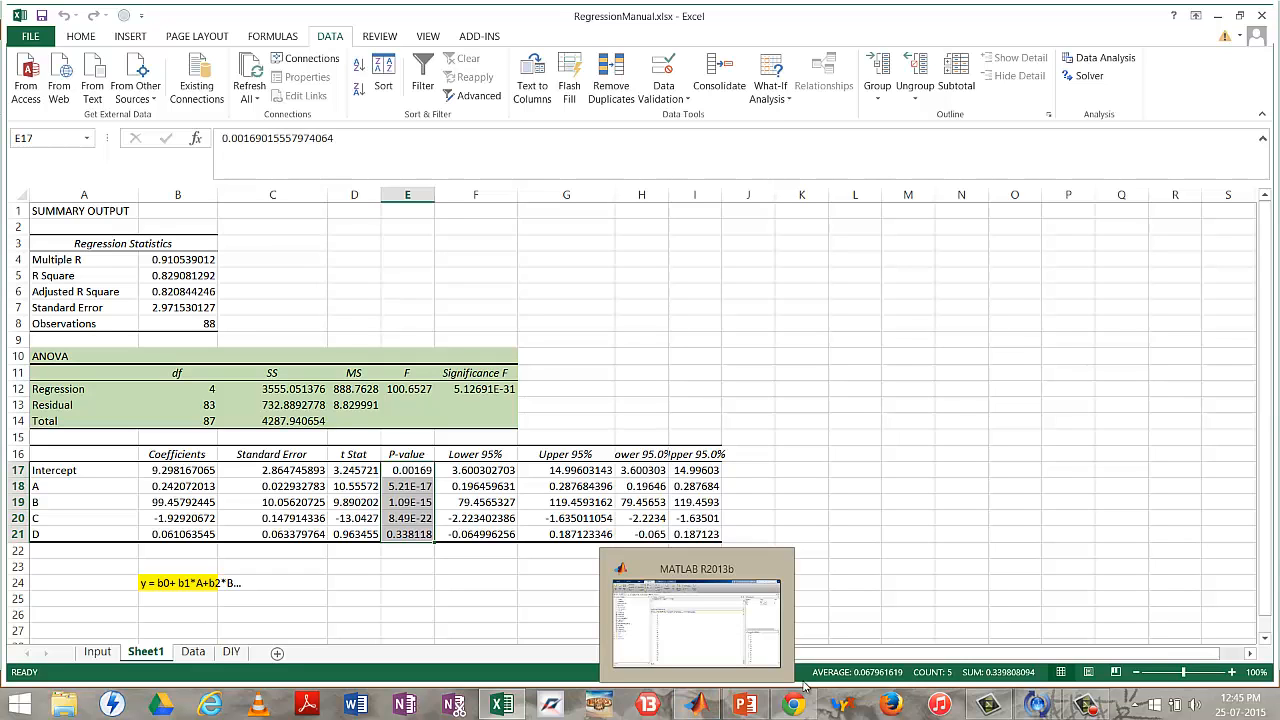
left_click(741, 705)
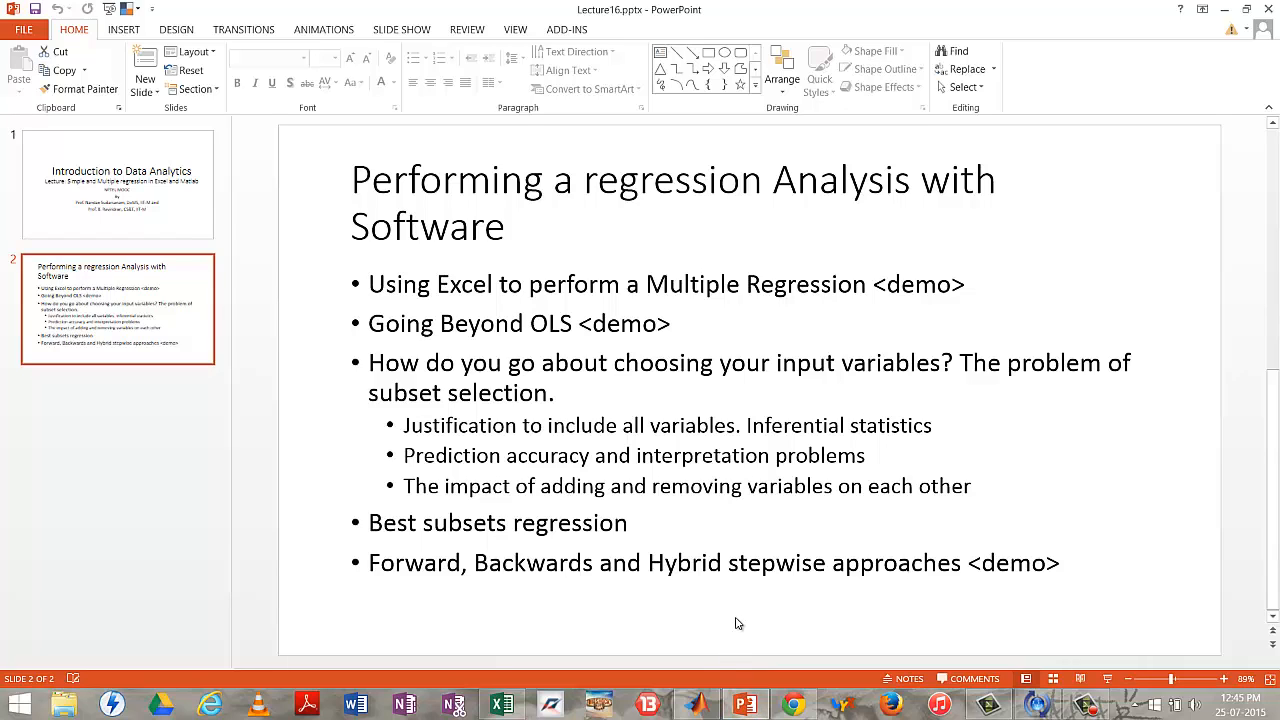
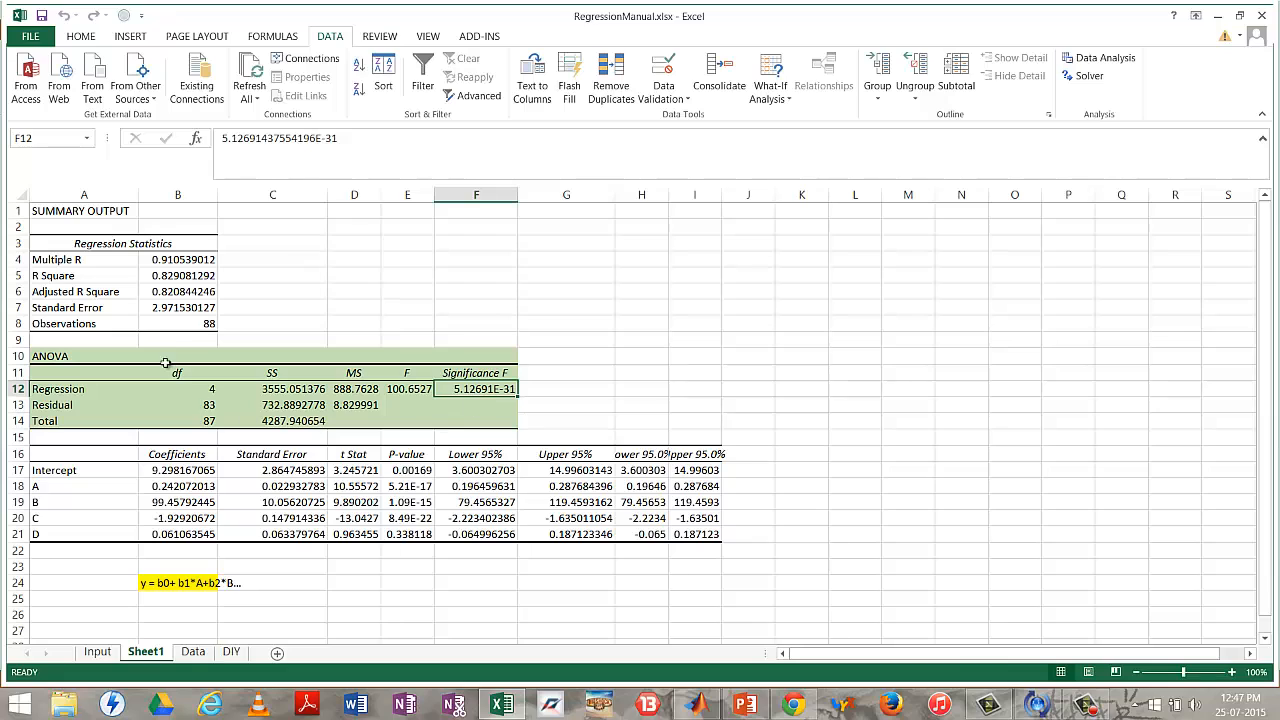
Check Adjusted R Square, Significance F and the coefficient row for D in Sheet1, and return to the regression outline slide in PowerPoint
left_click(192, 292)
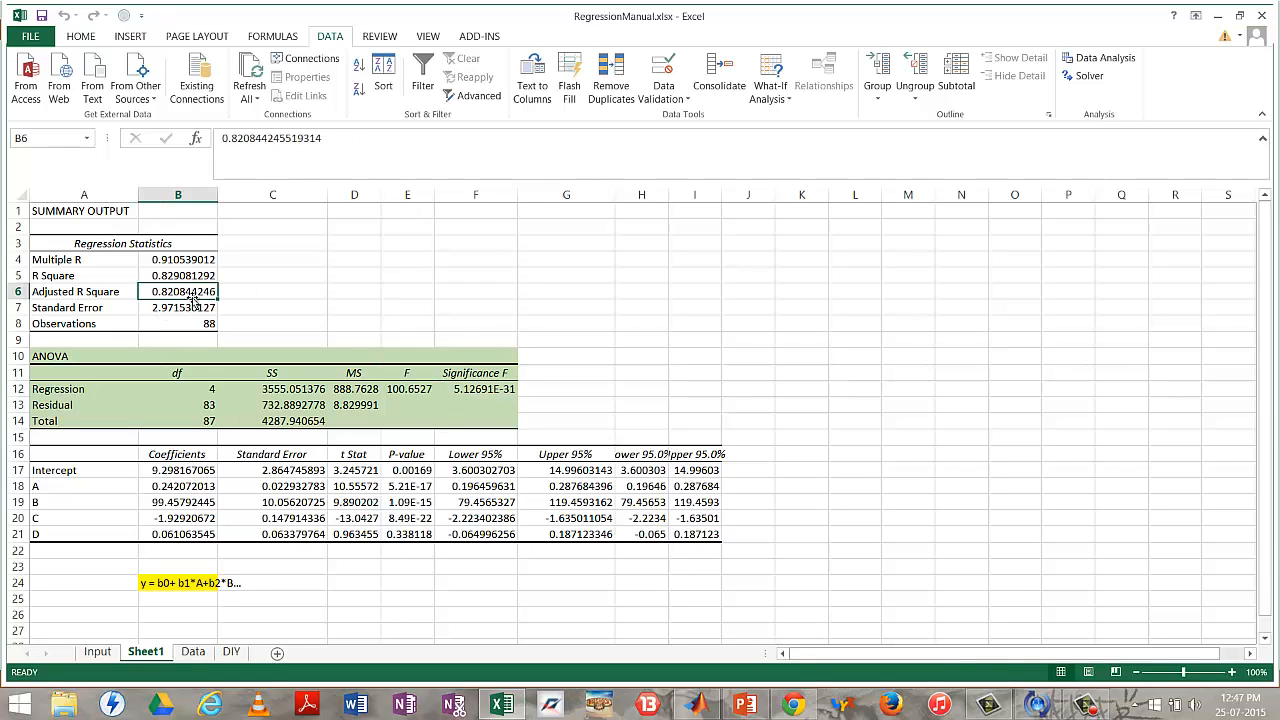
left_click(487, 387)
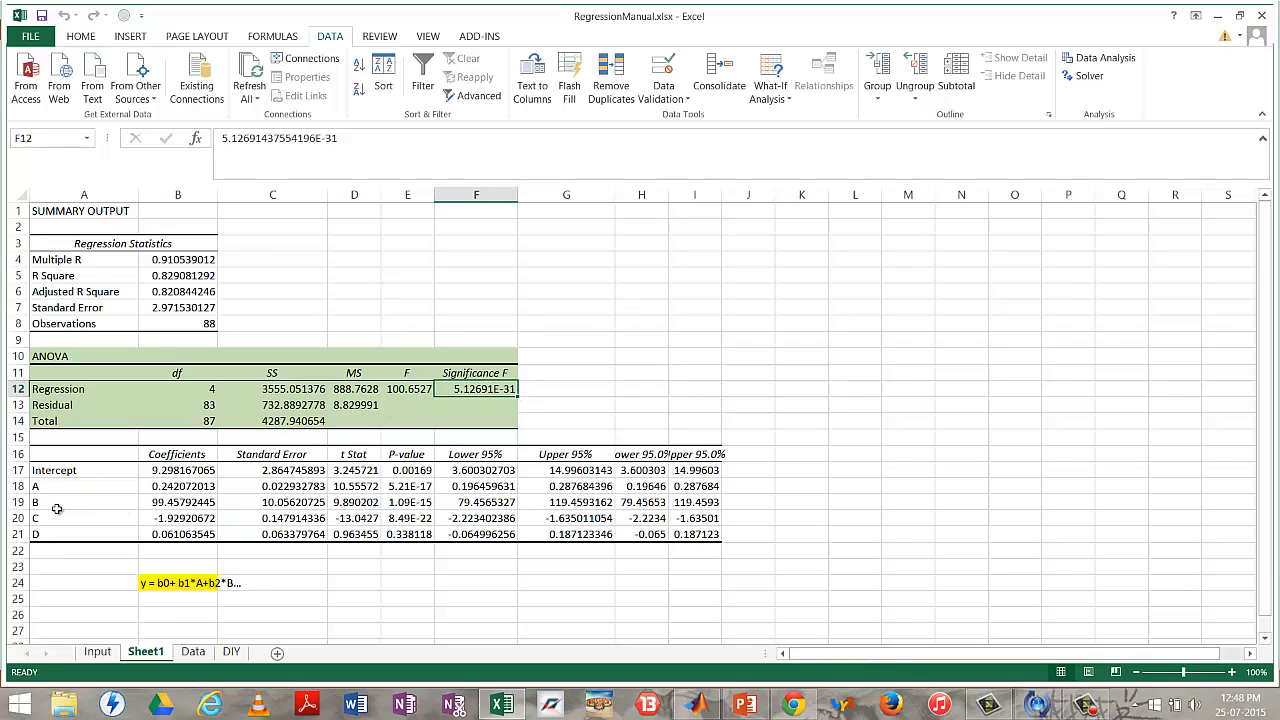
left_click_drag(42, 535, 694, 536)
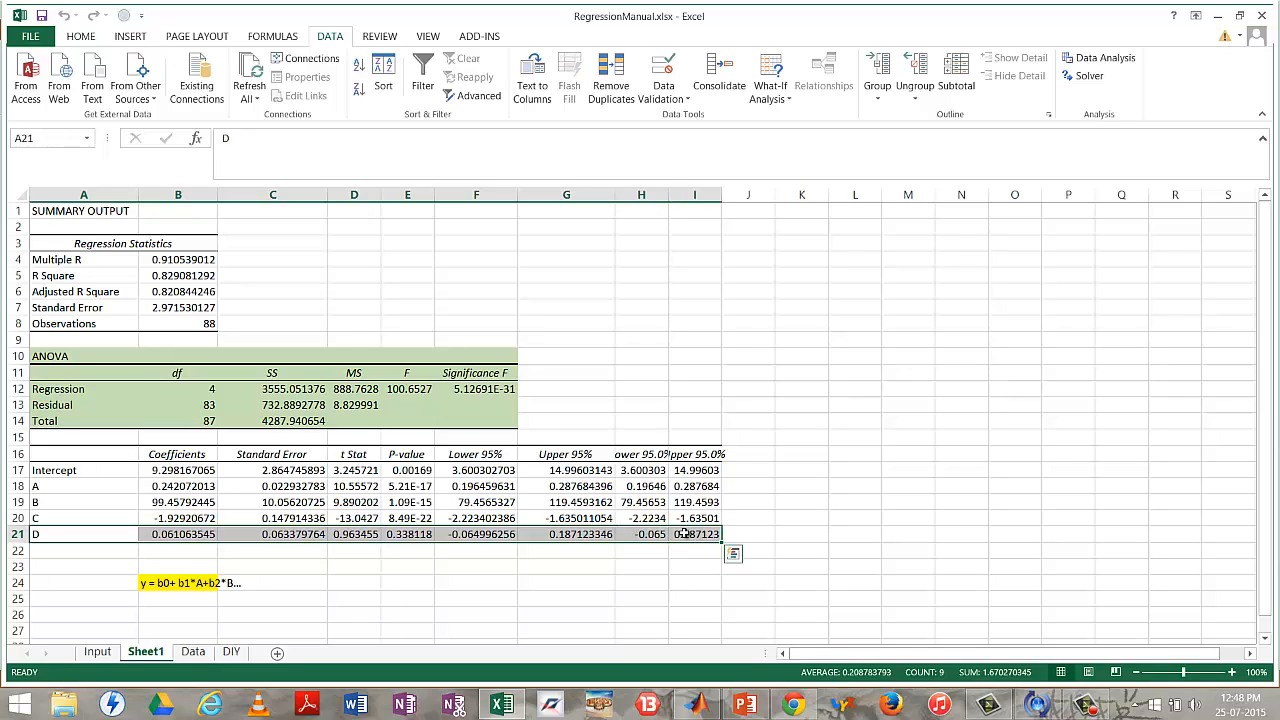
left_click(477, 396)
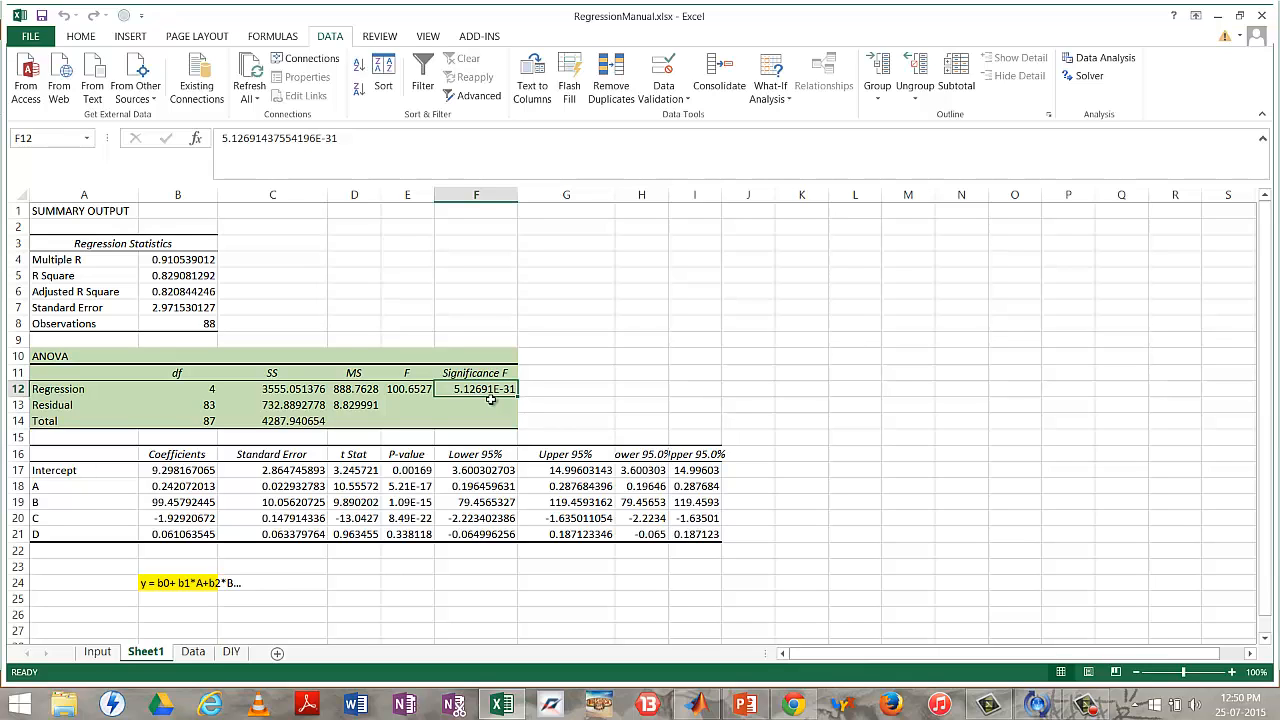
left_click(745, 705)
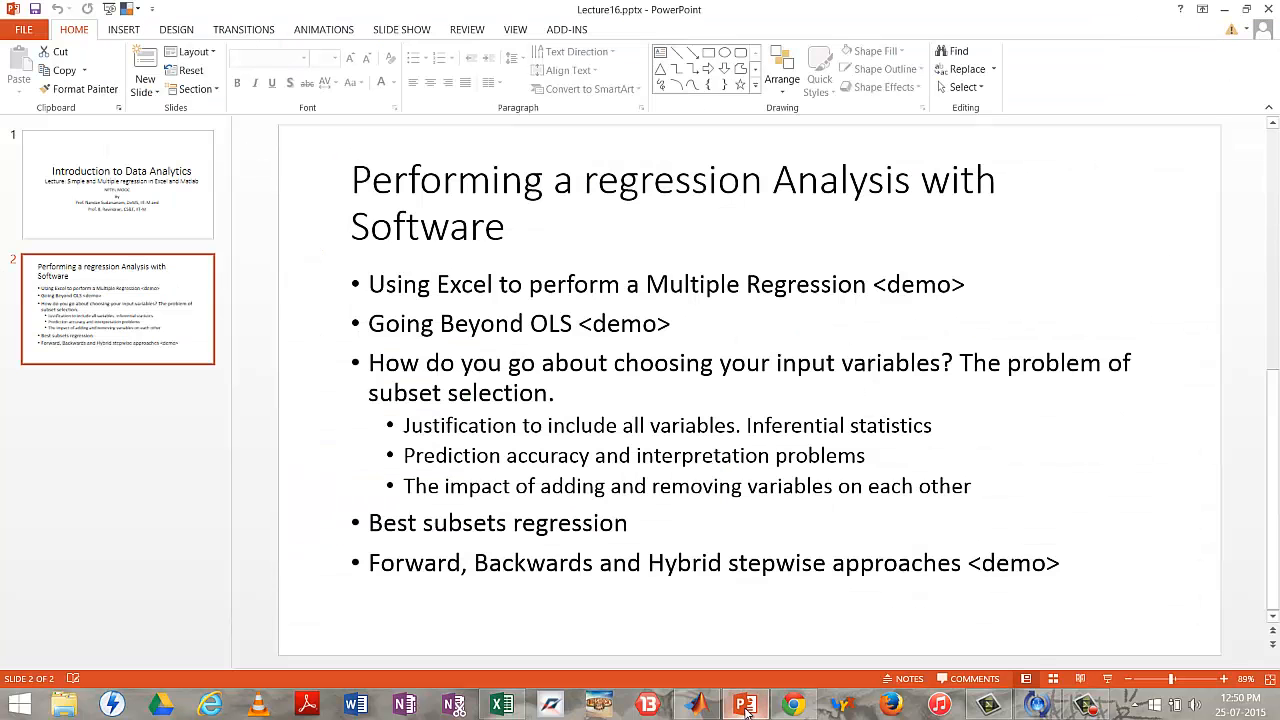
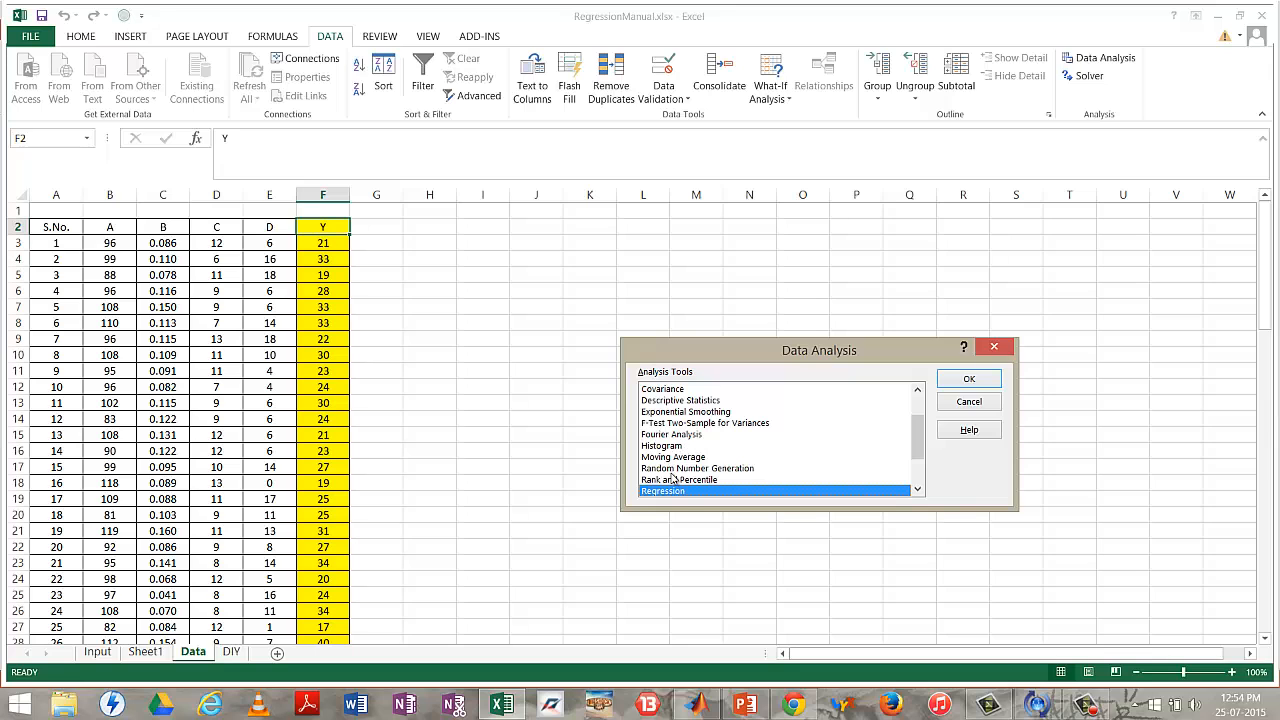
Run the Regression tool on the Data sheet for Y with the input X range reduced to $B$2:$D$90, labels included, output to a new worksheet
left_click(969, 379)
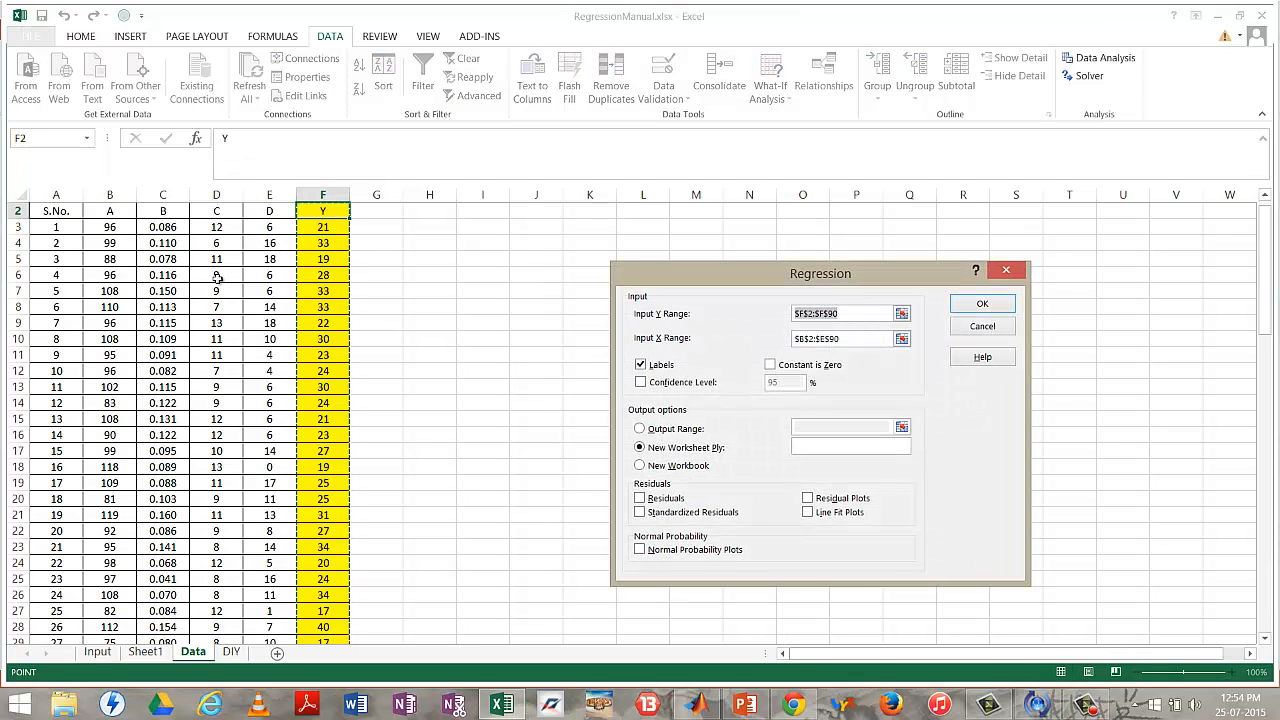
left_click(902, 340)
left_click(100, 230)
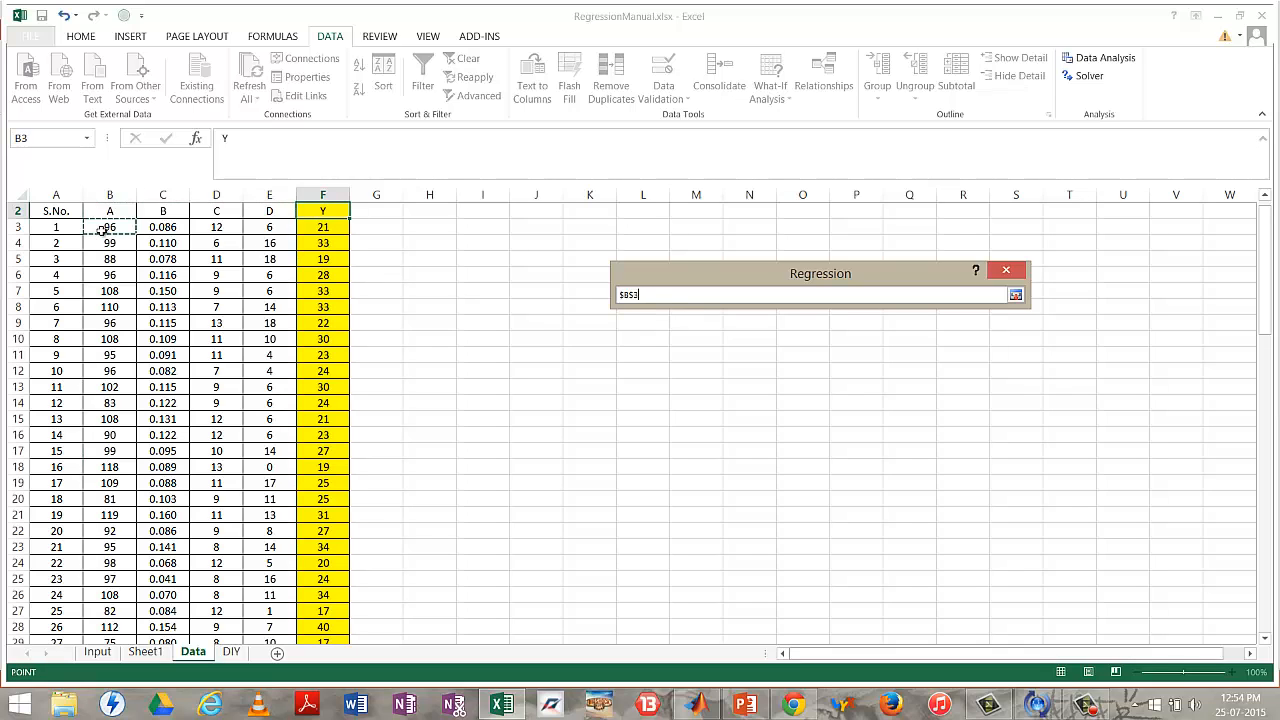
key("shift+Right")
key("shift+Right")
key("Left")
key("Up")
key("Right")
key("shift+Right")
key("shift+Right")
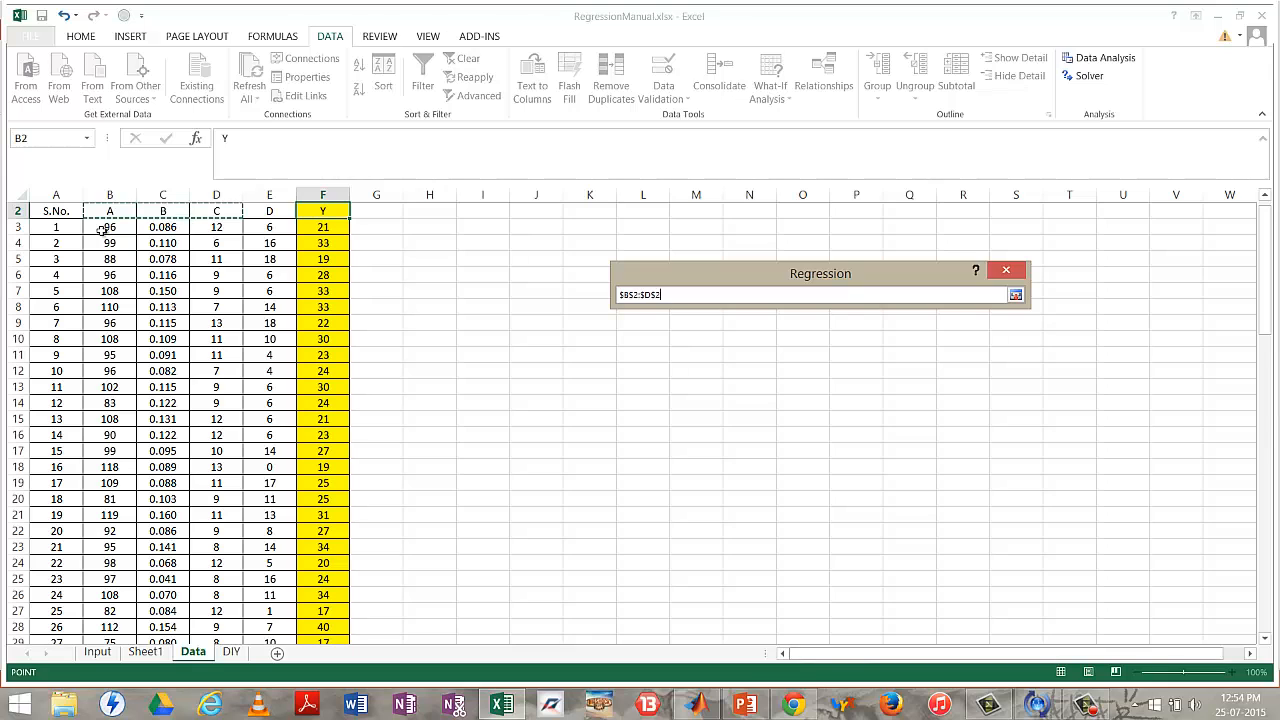
key("ctrl+shift+Down")
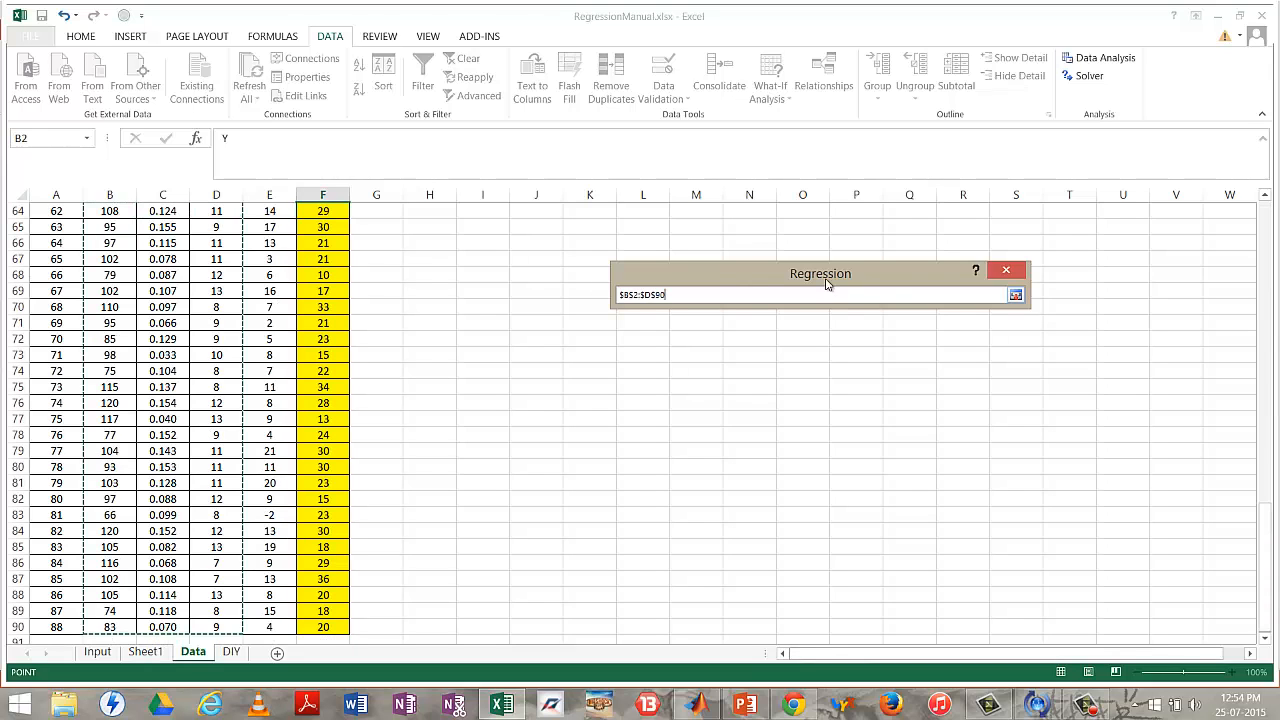
left_click(1015, 295)
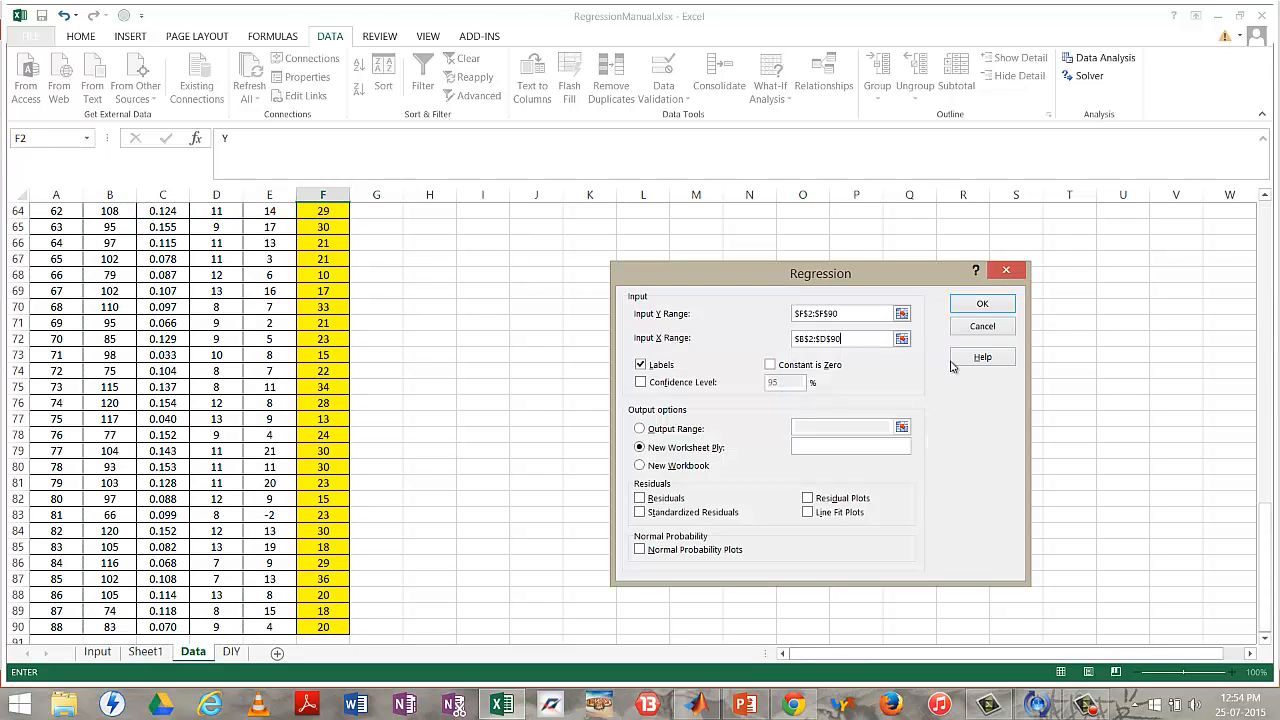
left_click(982, 305)
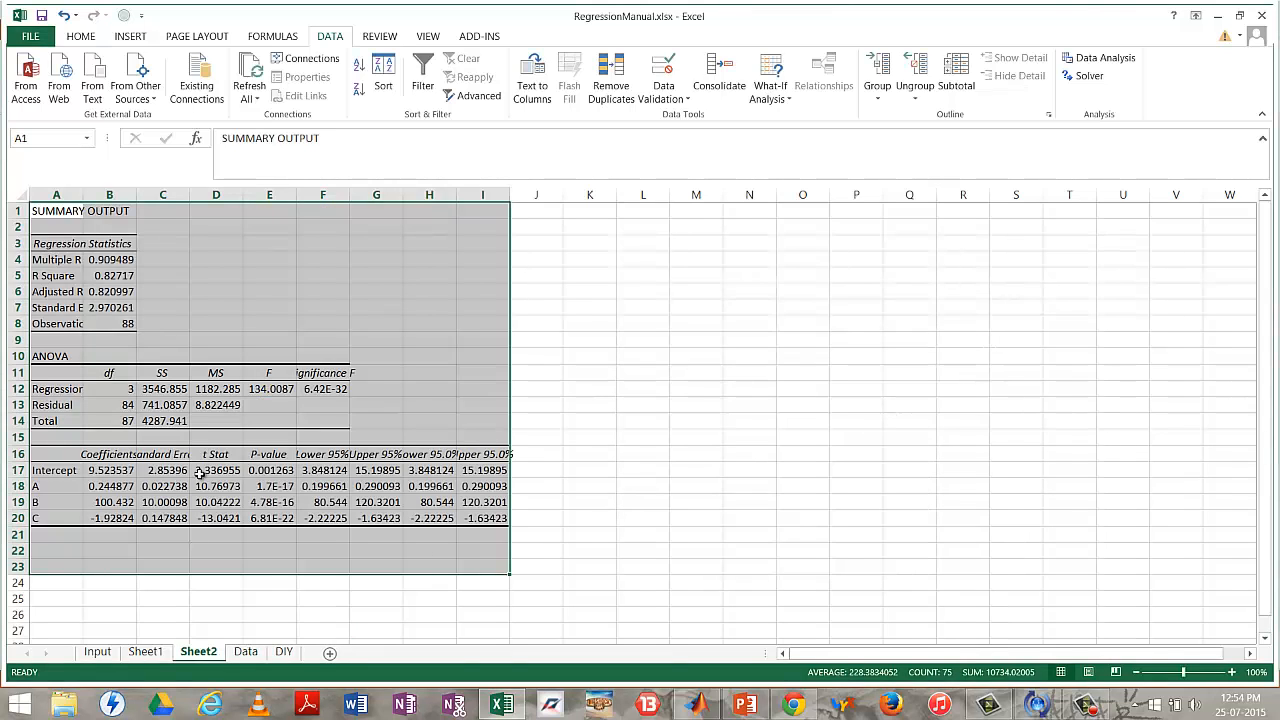
Compare the Significance F of the three-variable regression in Sheet2 with Sheet1, and highlight the P-values from Intercept to C in Sheet2
left_click(333, 395)
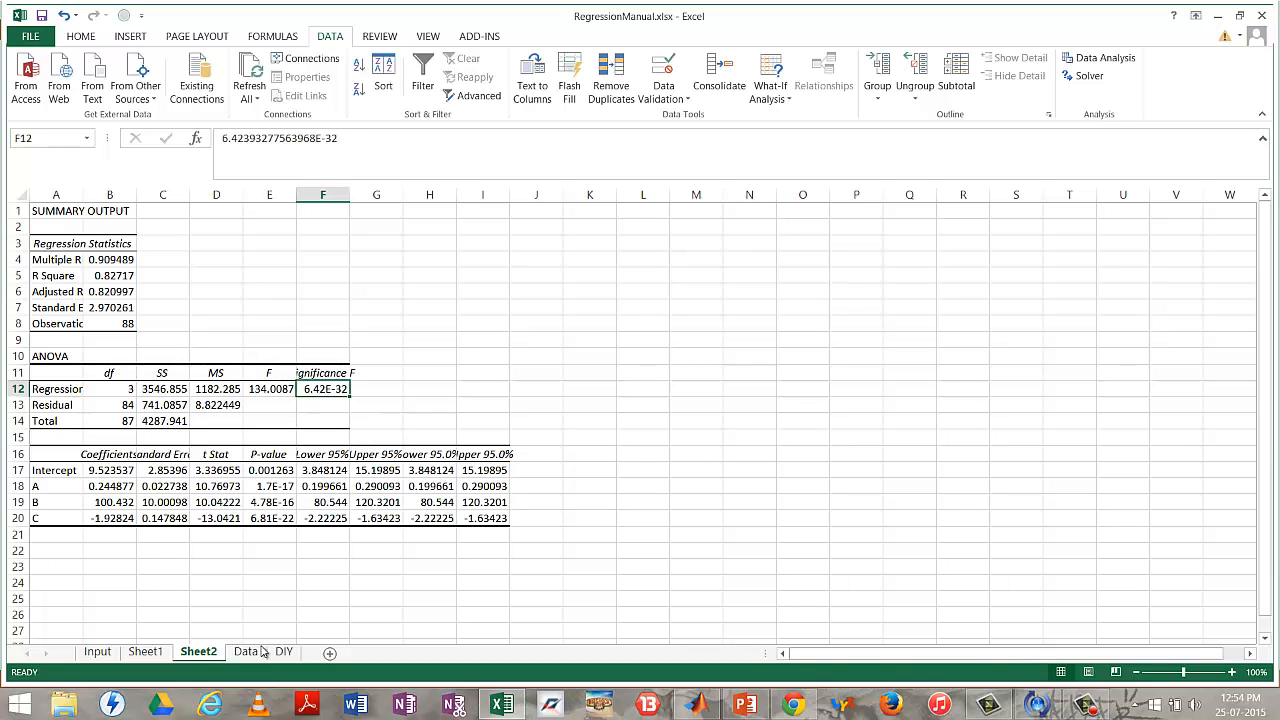
left_click(145, 651)
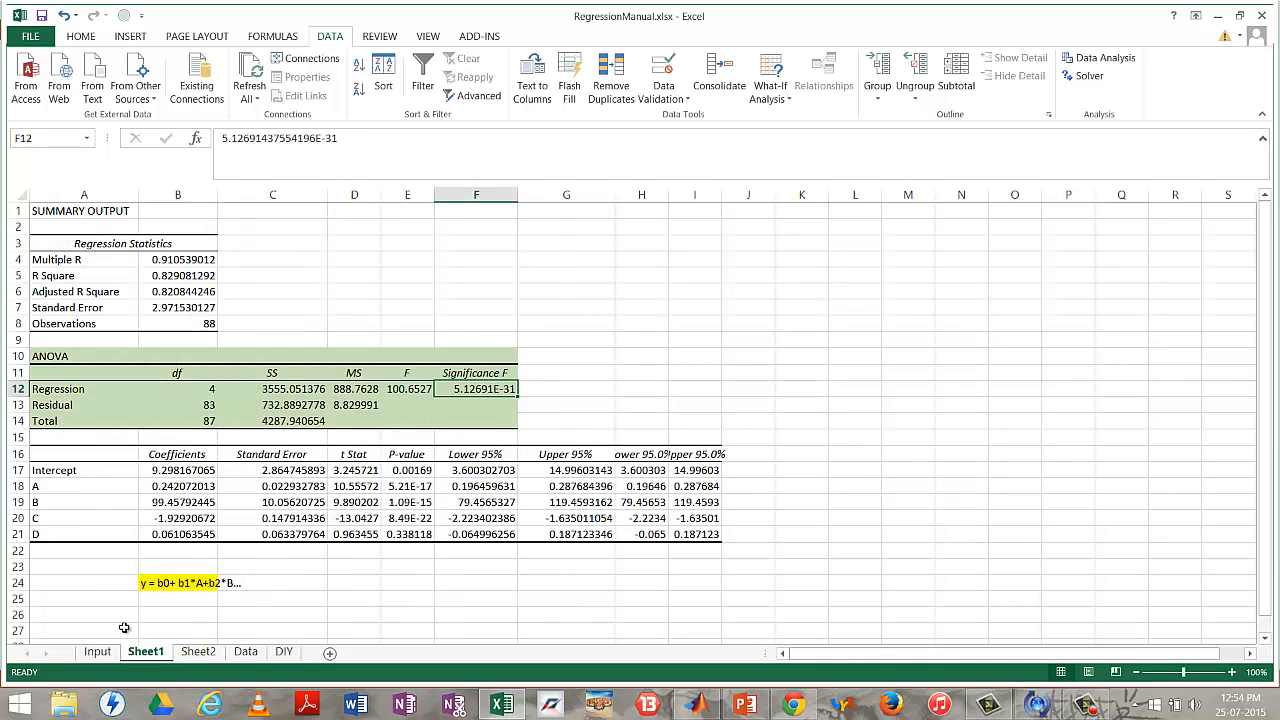
left_click(195, 652)
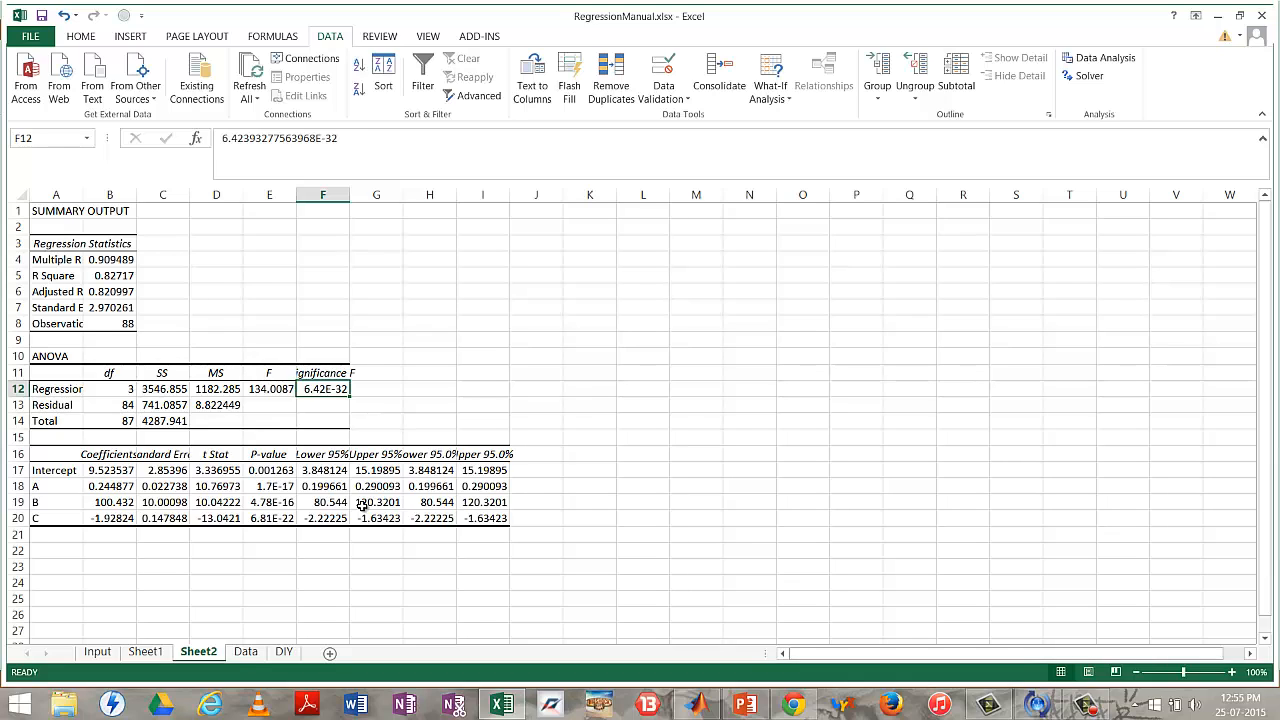
left_click_drag(278, 470, 278, 520)
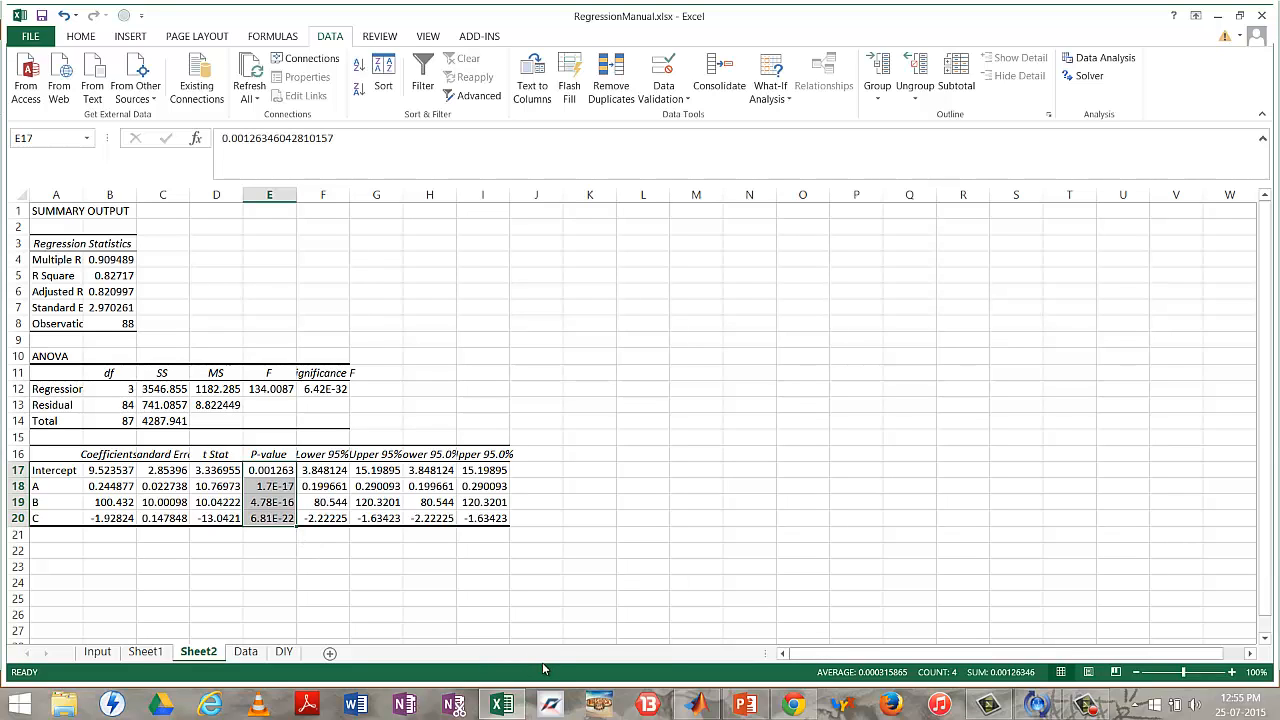
Switch to PowerPoint and highlight "Hybrid stepwise" in the last bullet of the regression outline slide
left_click(748, 703)
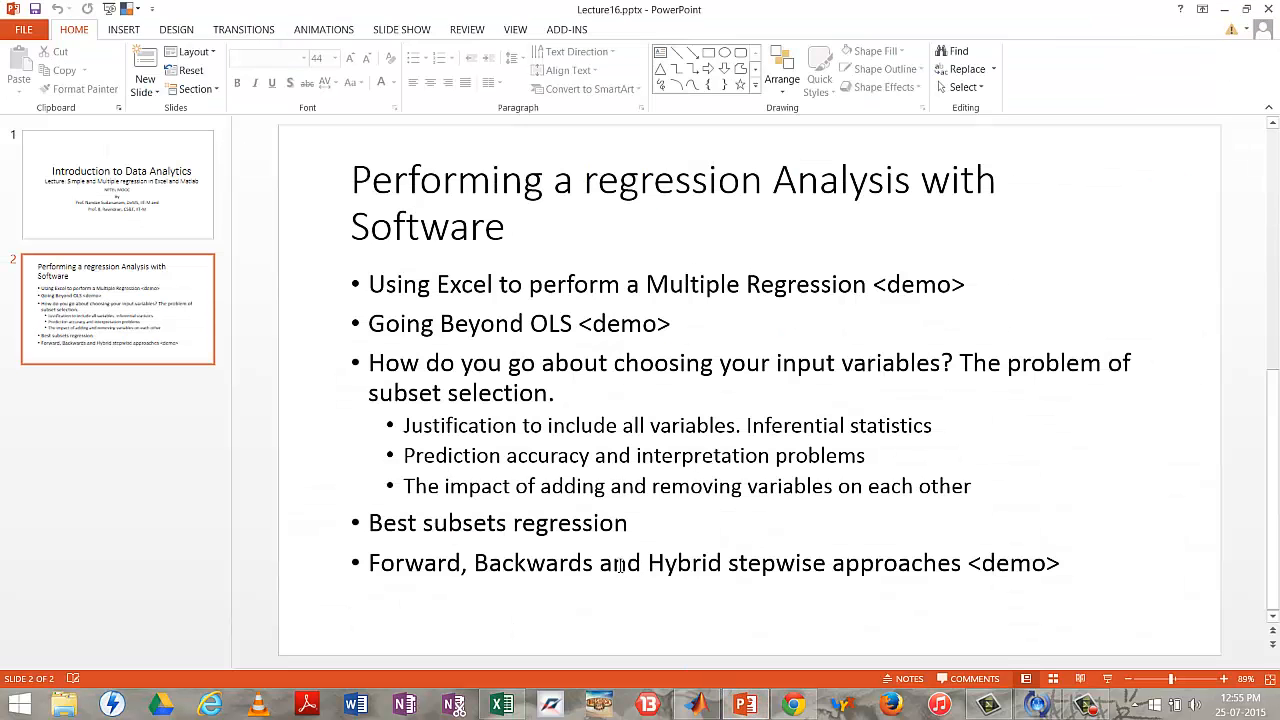
left_click(652, 563)
left_click_drag(650, 563, 807, 565)
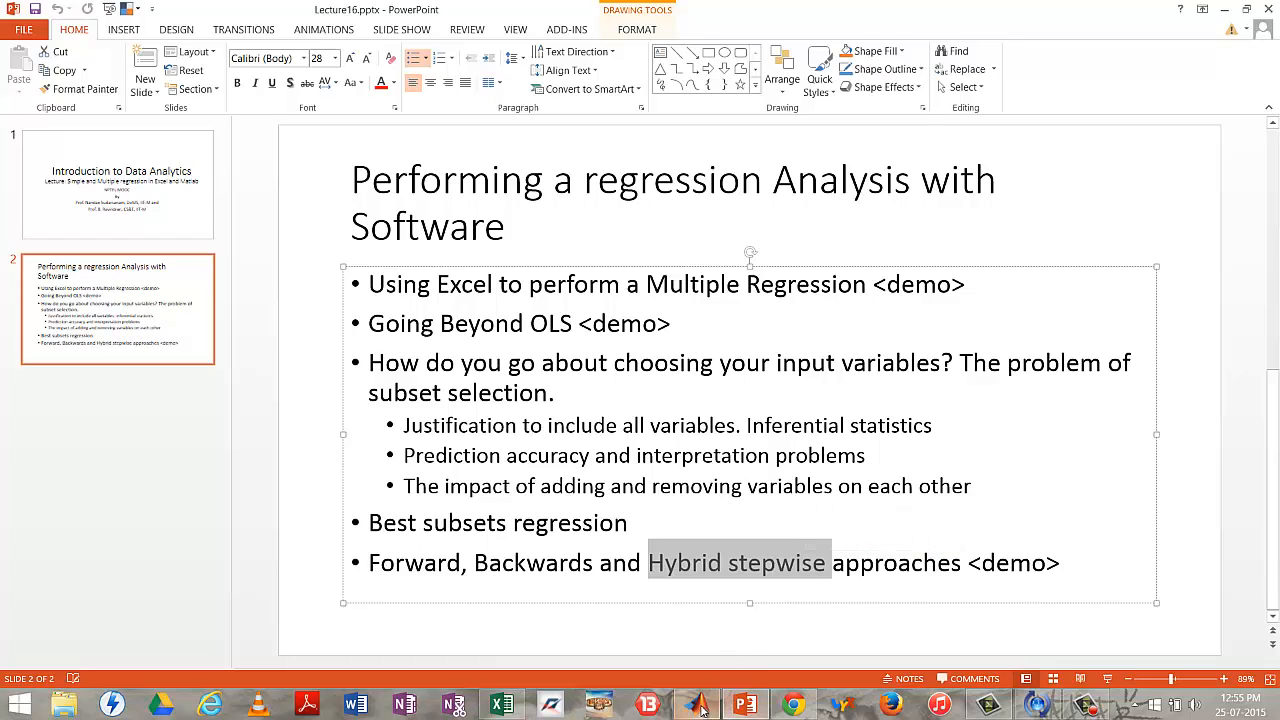
Switch to MATLAB and look over the column of values already entered in the Command Window
mouse_move(701, 708)
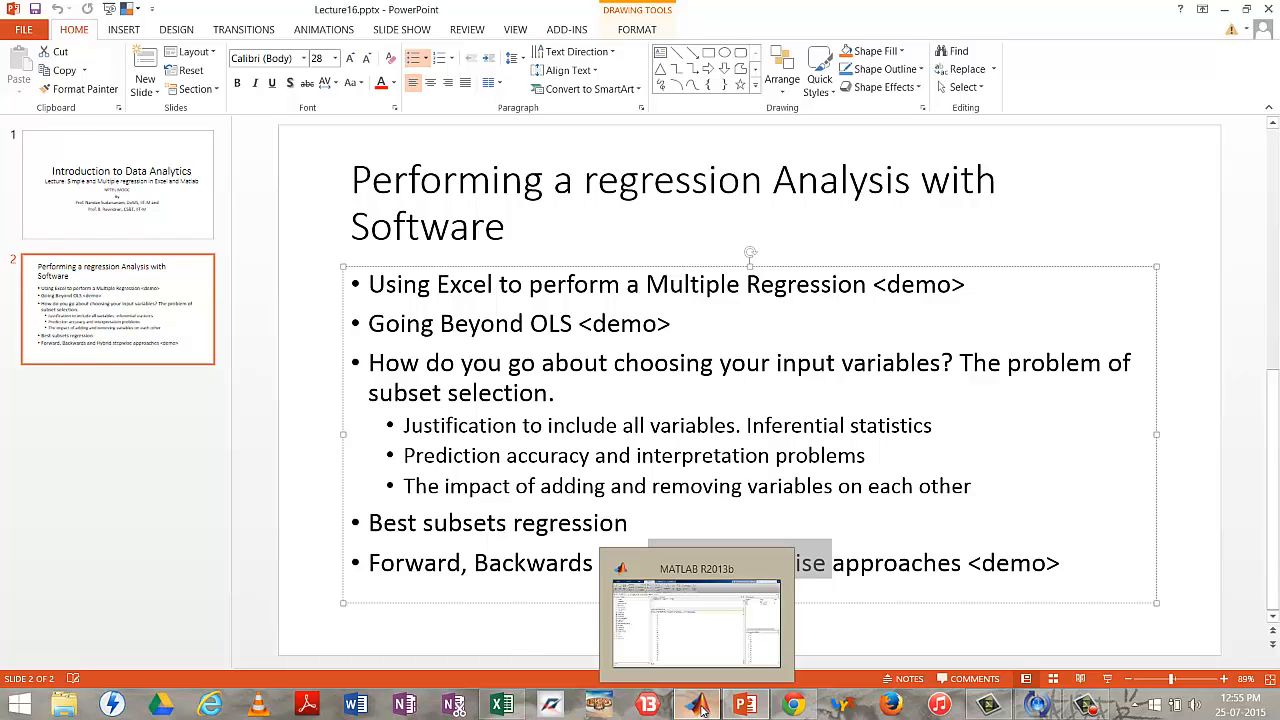
left_click(701, 708)
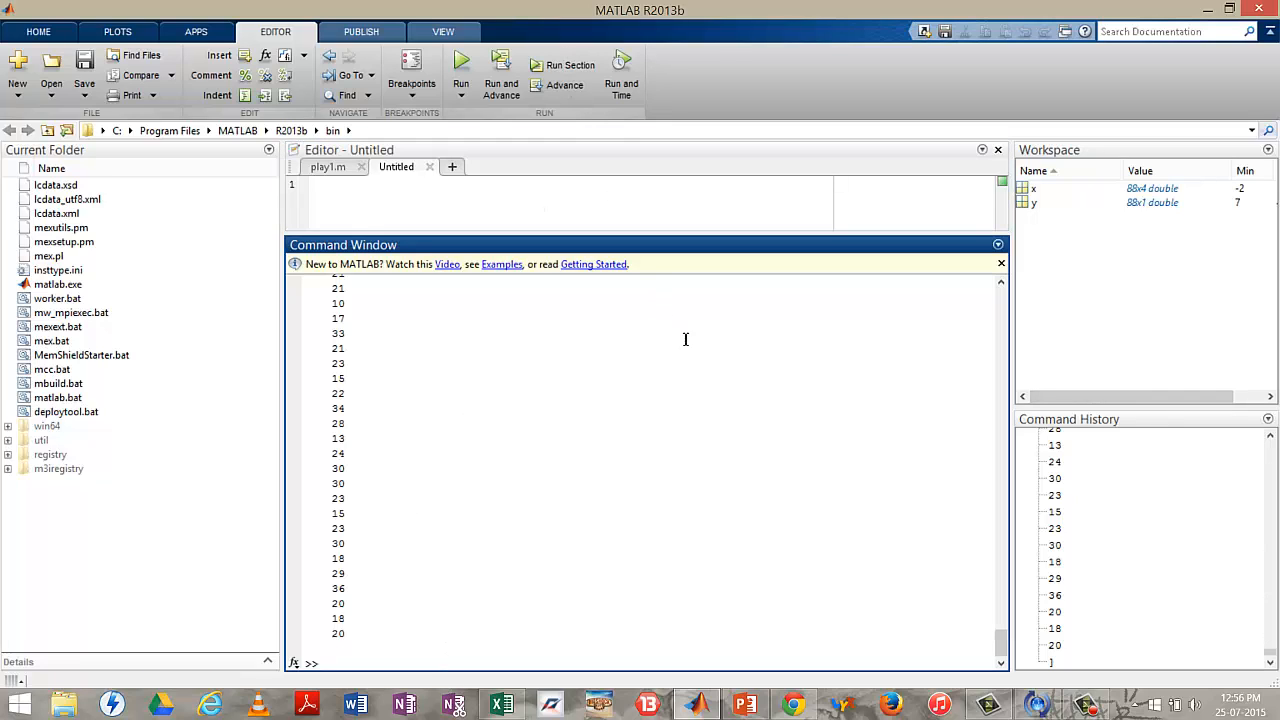
left_click_drag(306, 283, 790, 617)
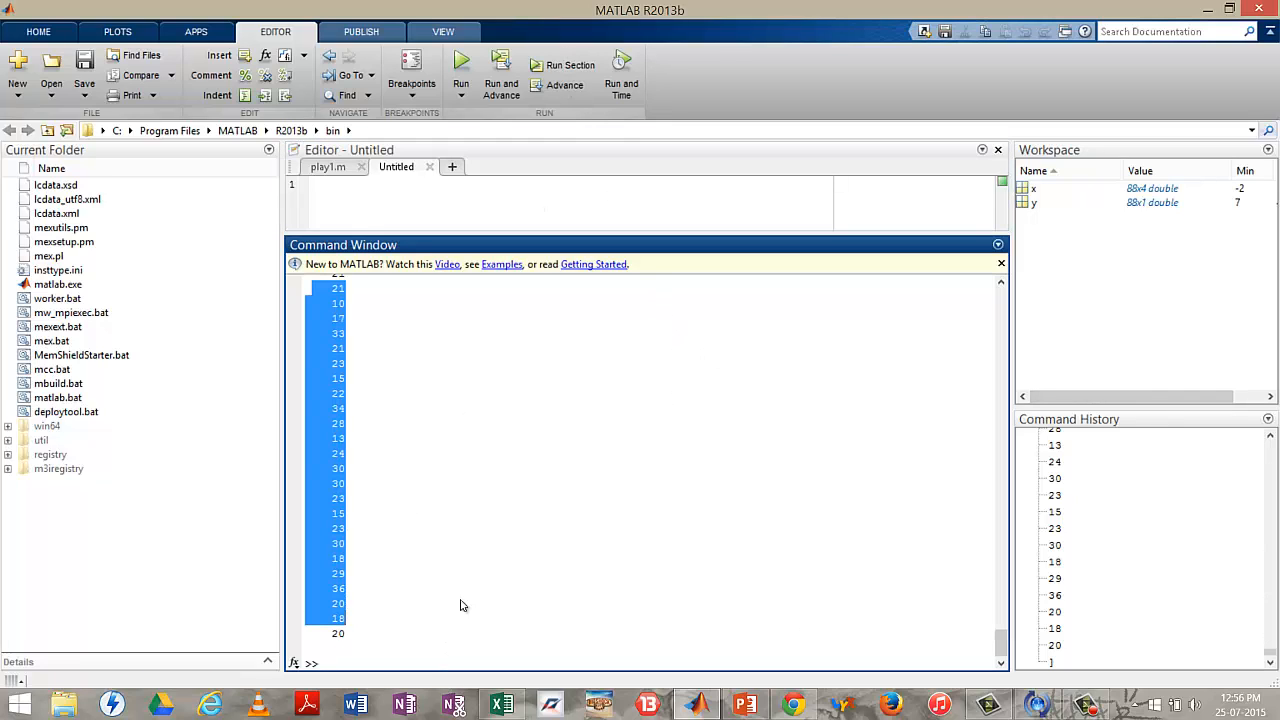
left_click(367, 664)
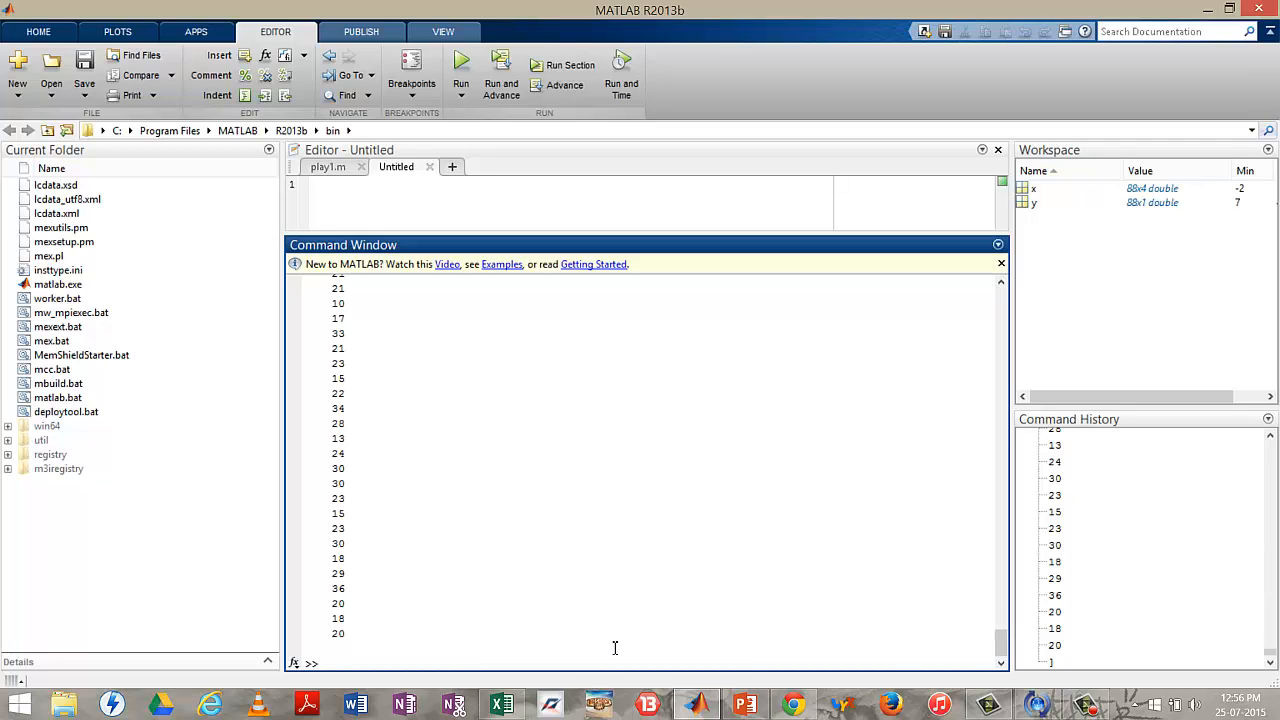
scroll(507, 393, "up", 1)
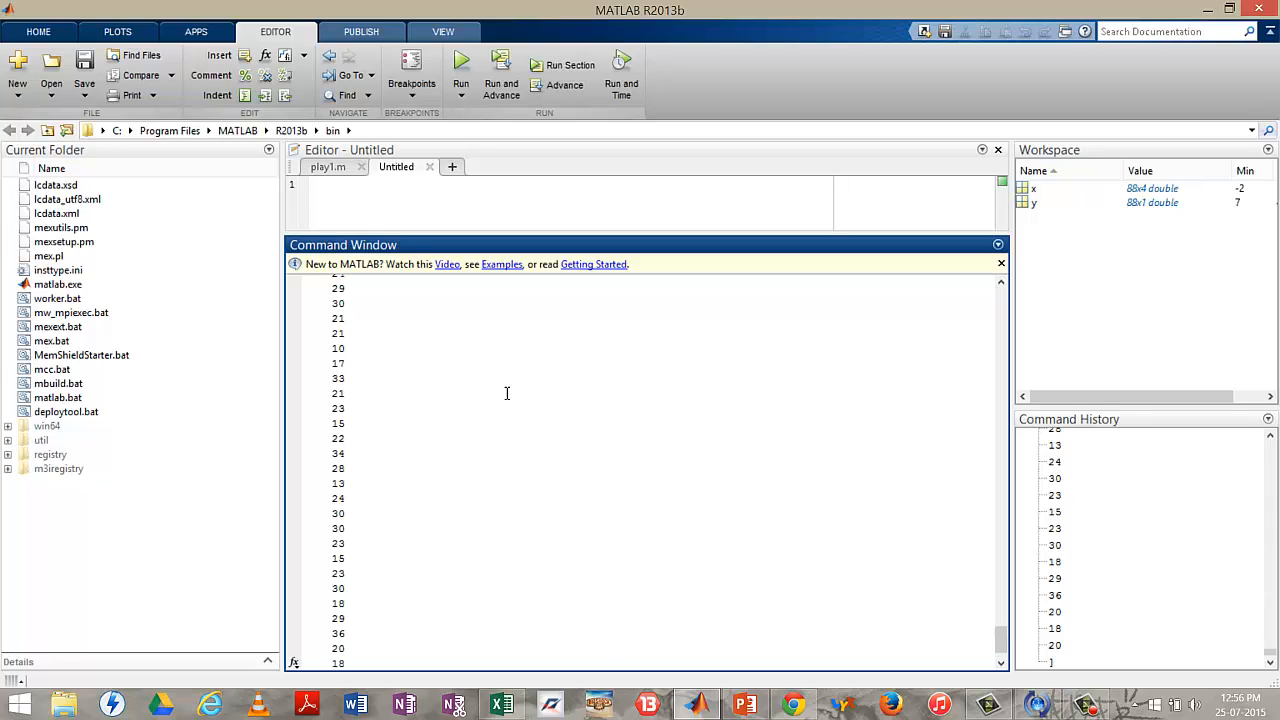
scroll(433, 528, "down", 1)
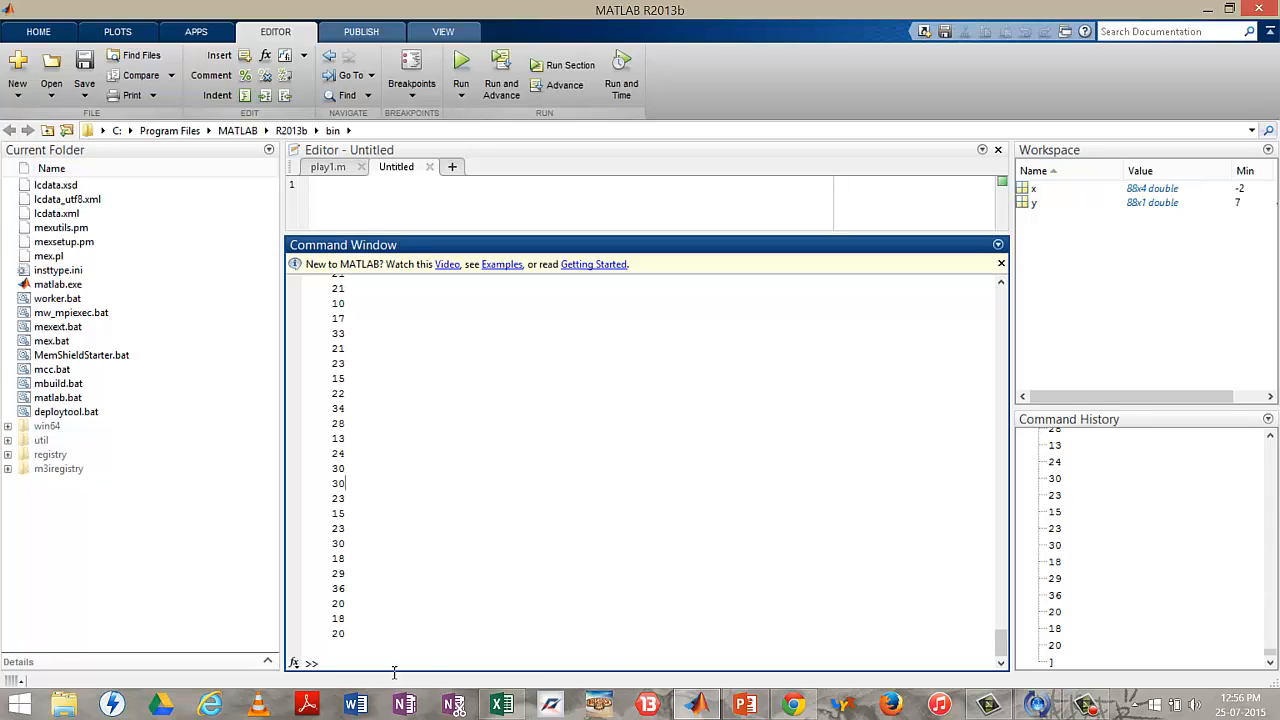
Switch to Excel and copy all the Y values, F3:F90, from the Data sheet without the header
left_click(503, 706)
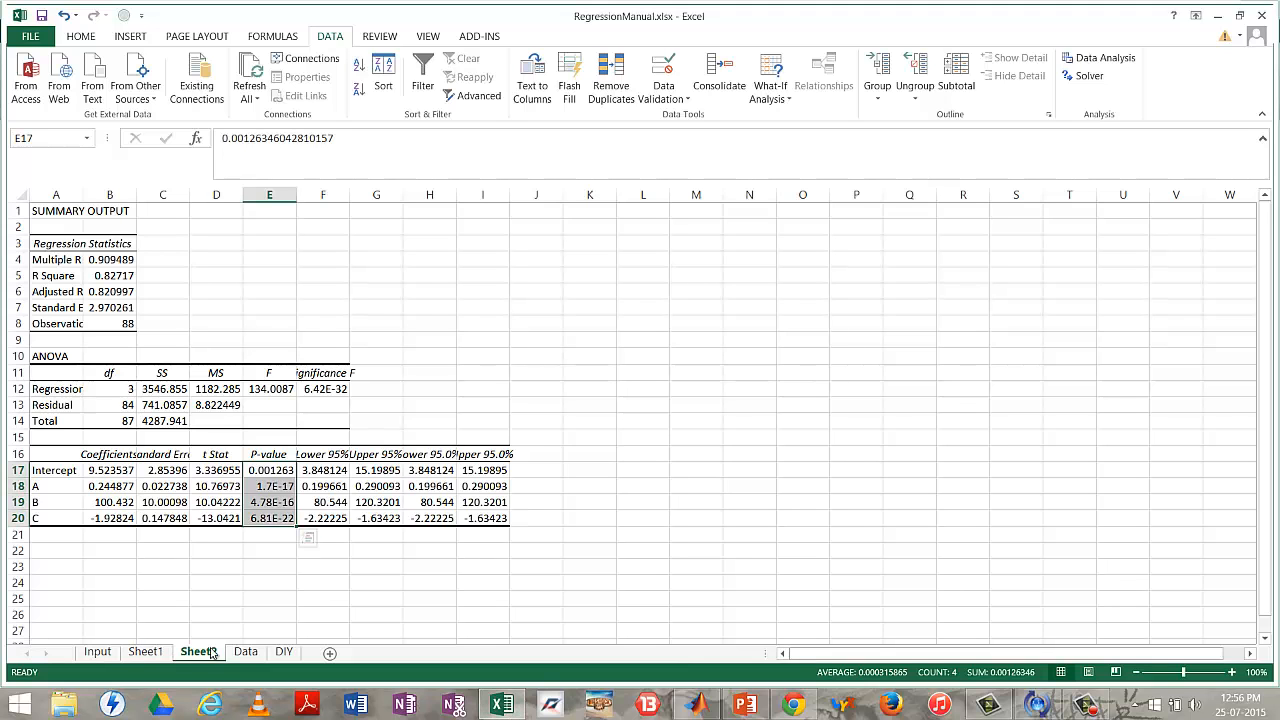
left_click(245, 651)
scroll(183, 467, "up", 20)
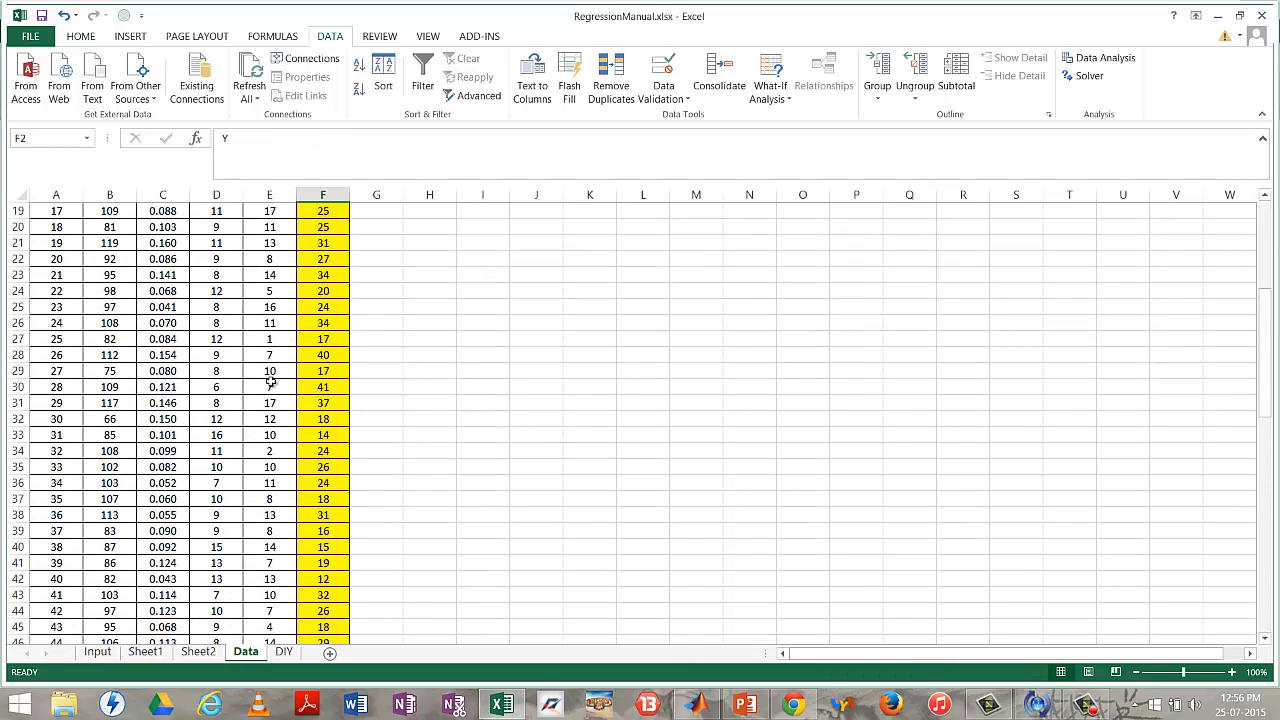
left_click(321, 244)
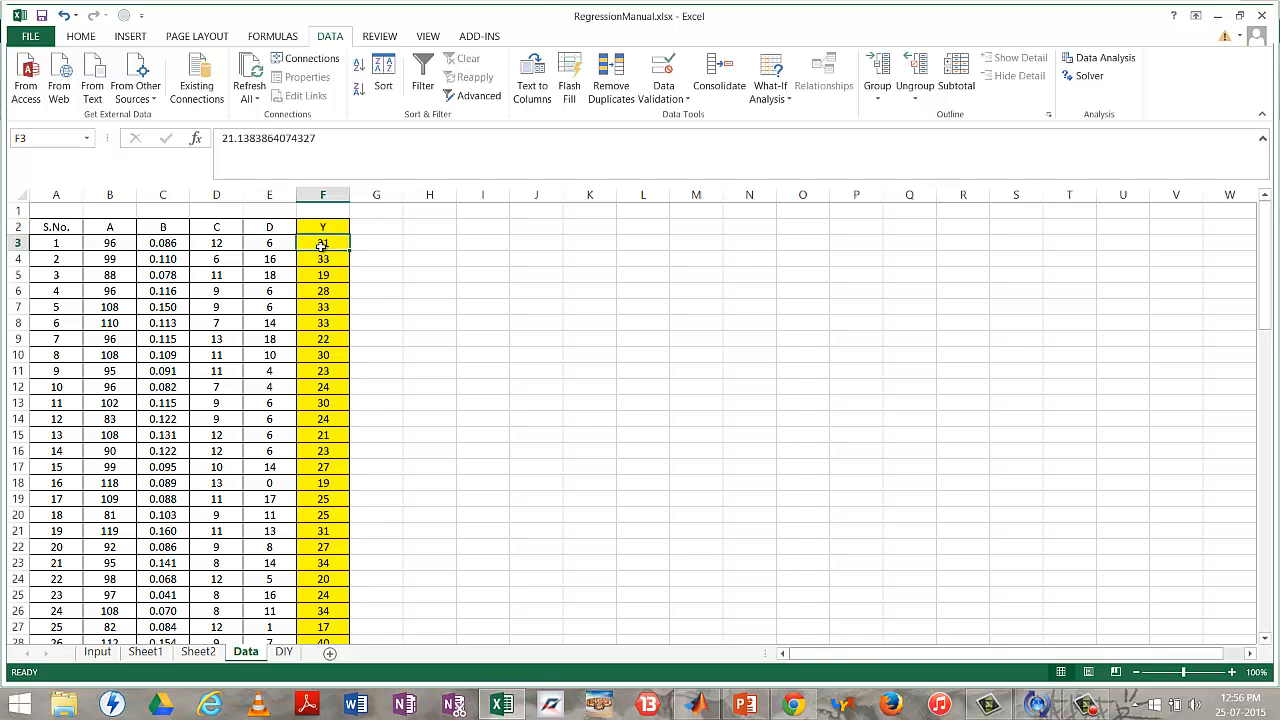
key("ctrl+shift+Down")
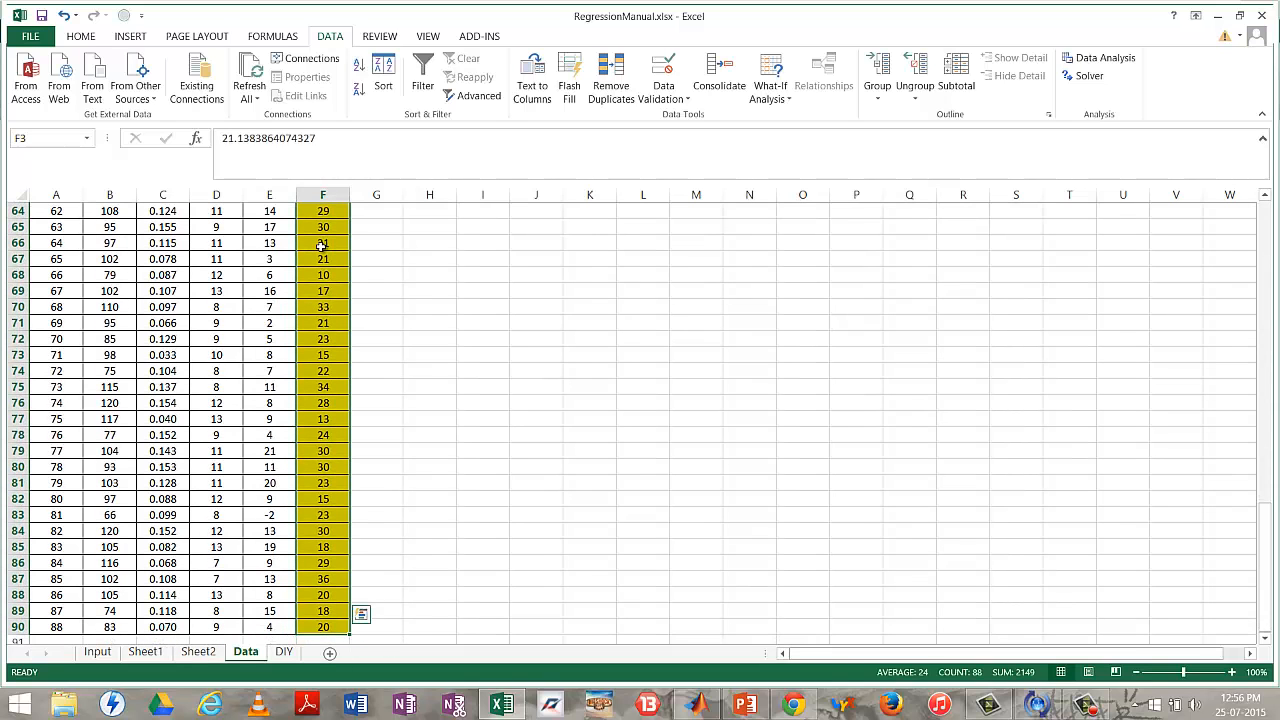
key("ctrl+c")
key("ctrl+q")
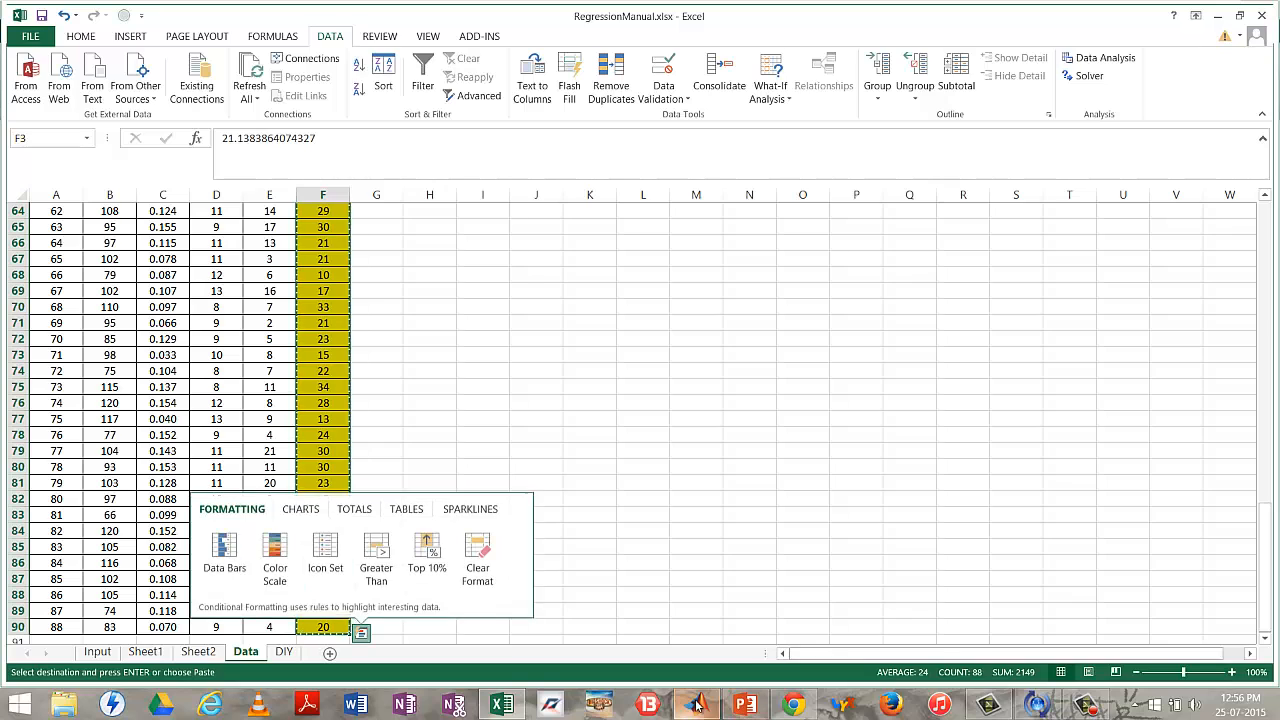
Switch to MATLAB, define y as a bracketed vector of the copied Y values, and check the y and x variables in the workspace
left_click(697, 706)
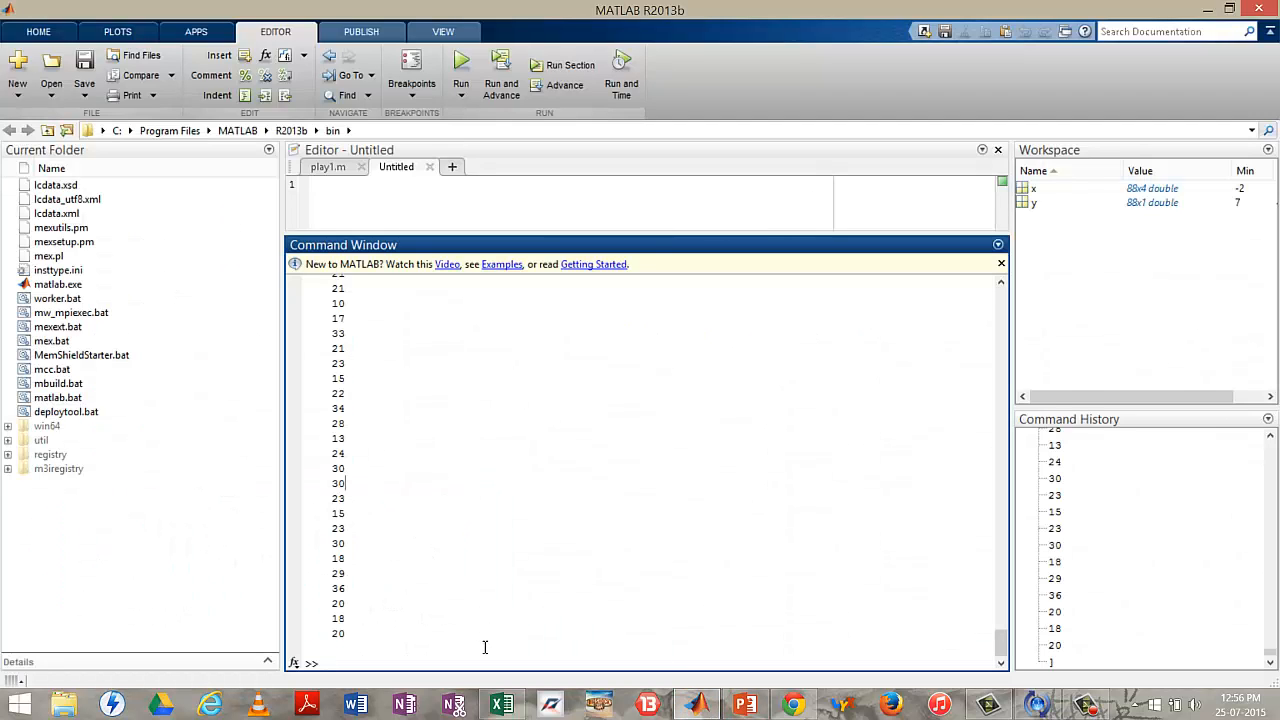
type("y = [")
key("ctrl+v")
type("]")
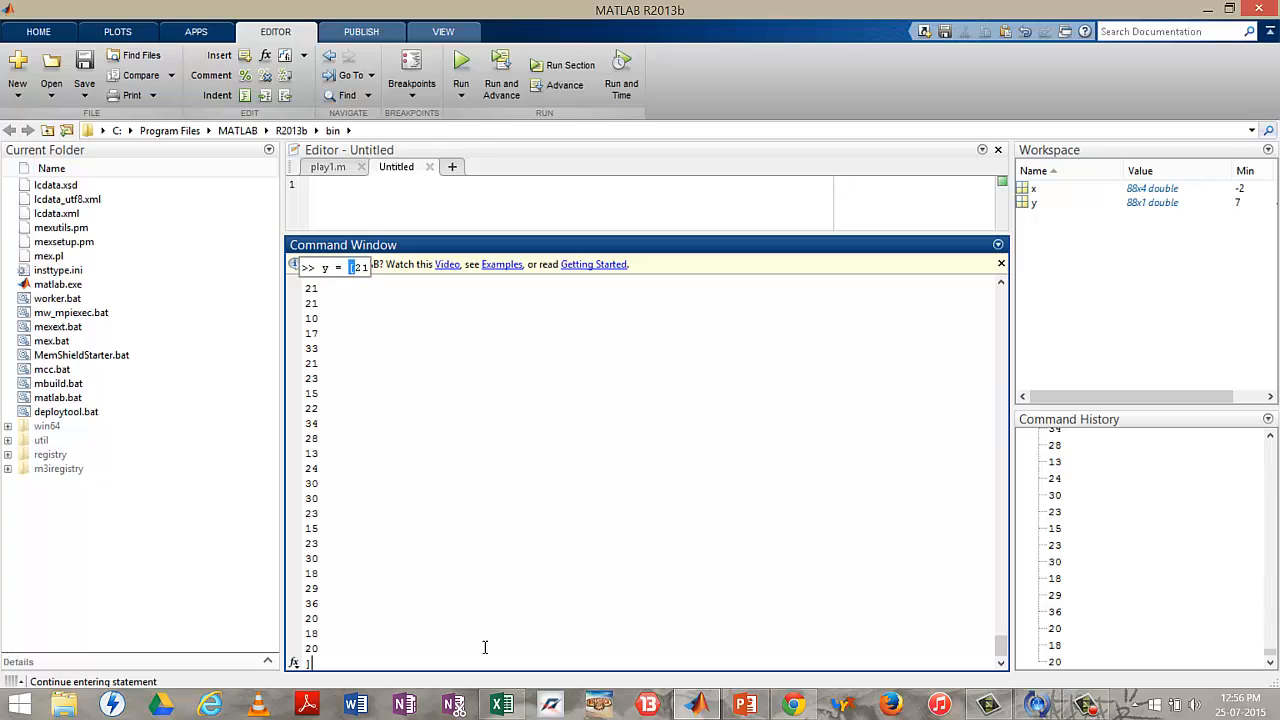
key("Return")
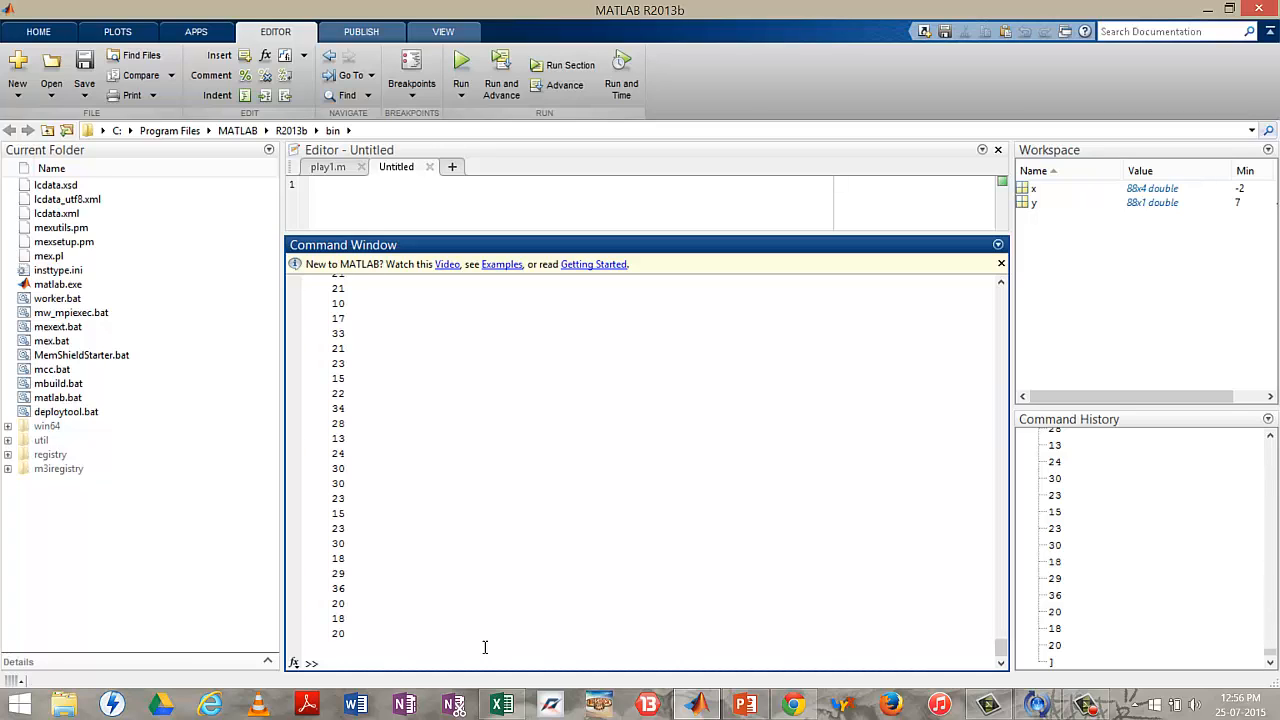
left_click(1030, 204)
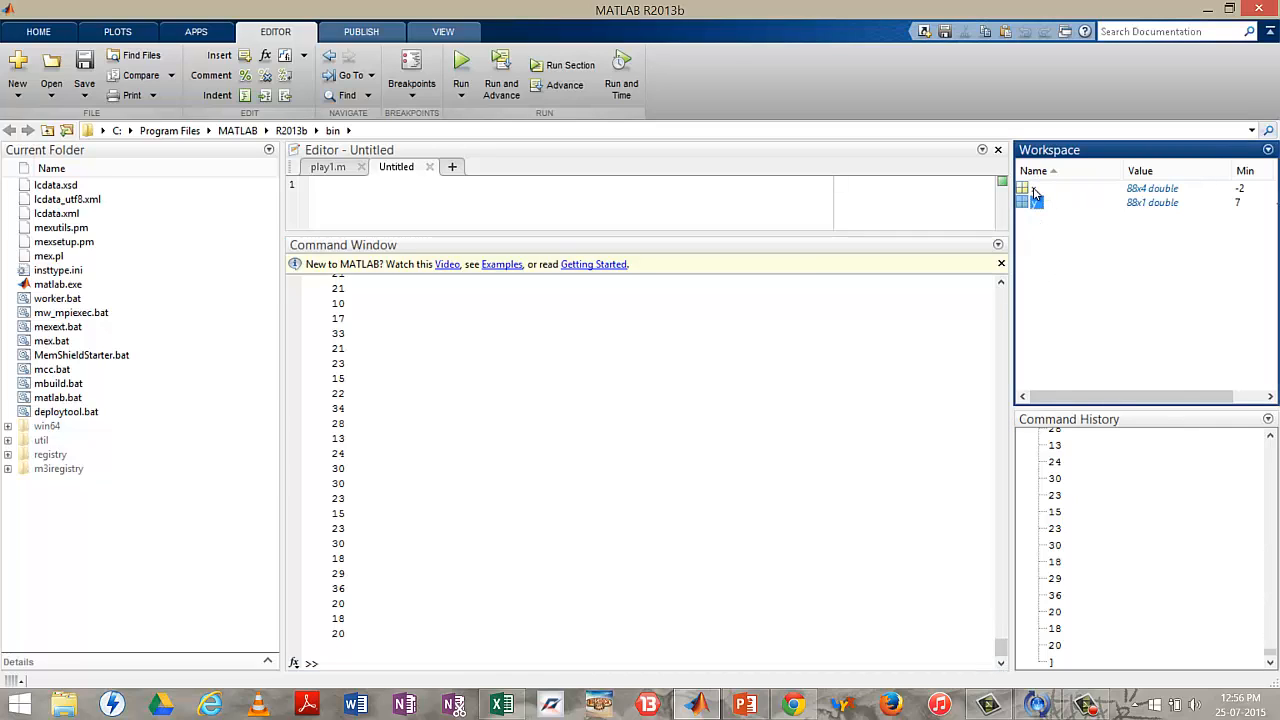
left_click(1034, 189)
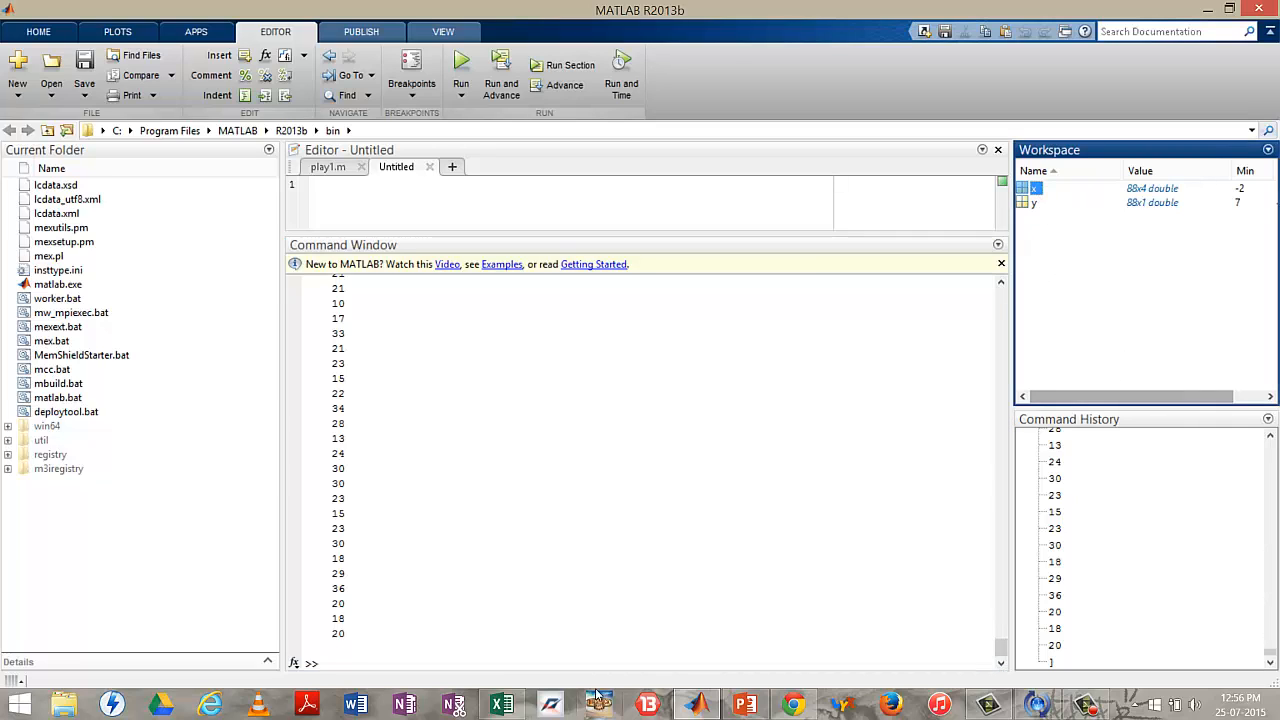
Start a stepwise call in the Command Window with x and y as its first two arguments
left_click(468, 662)
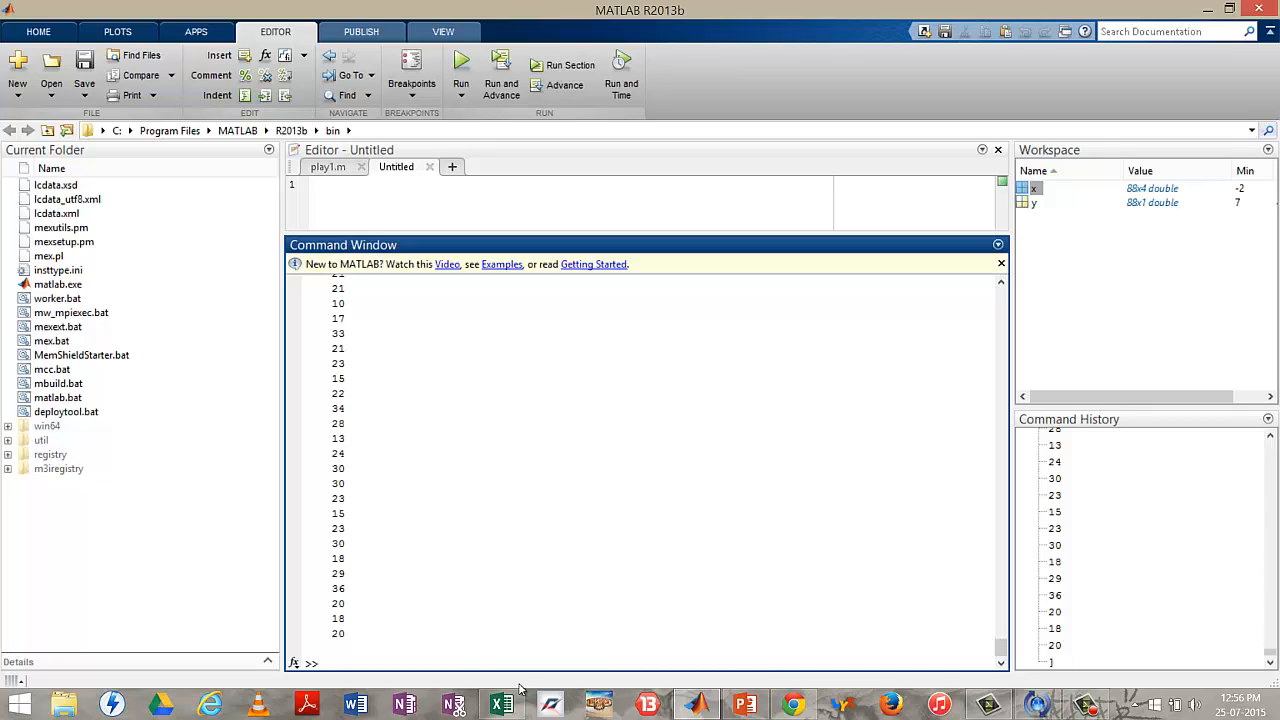
type("stepwise(")
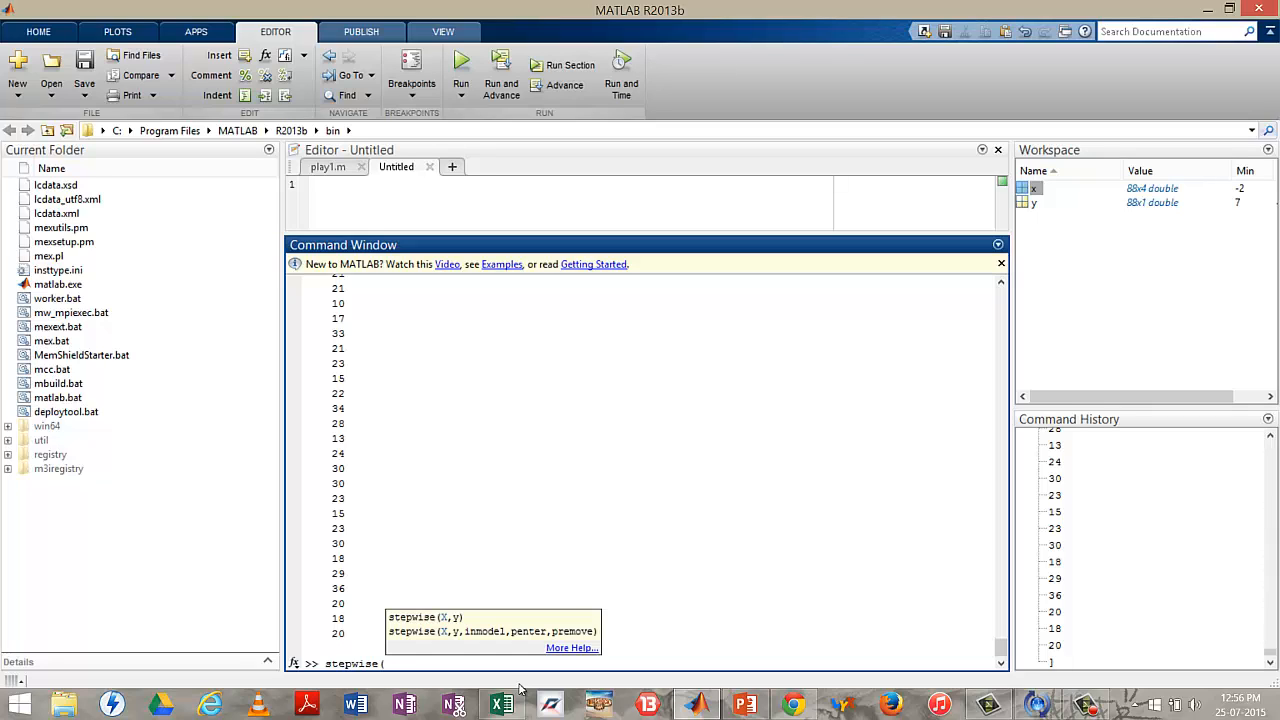
type("x,y")
type(",")
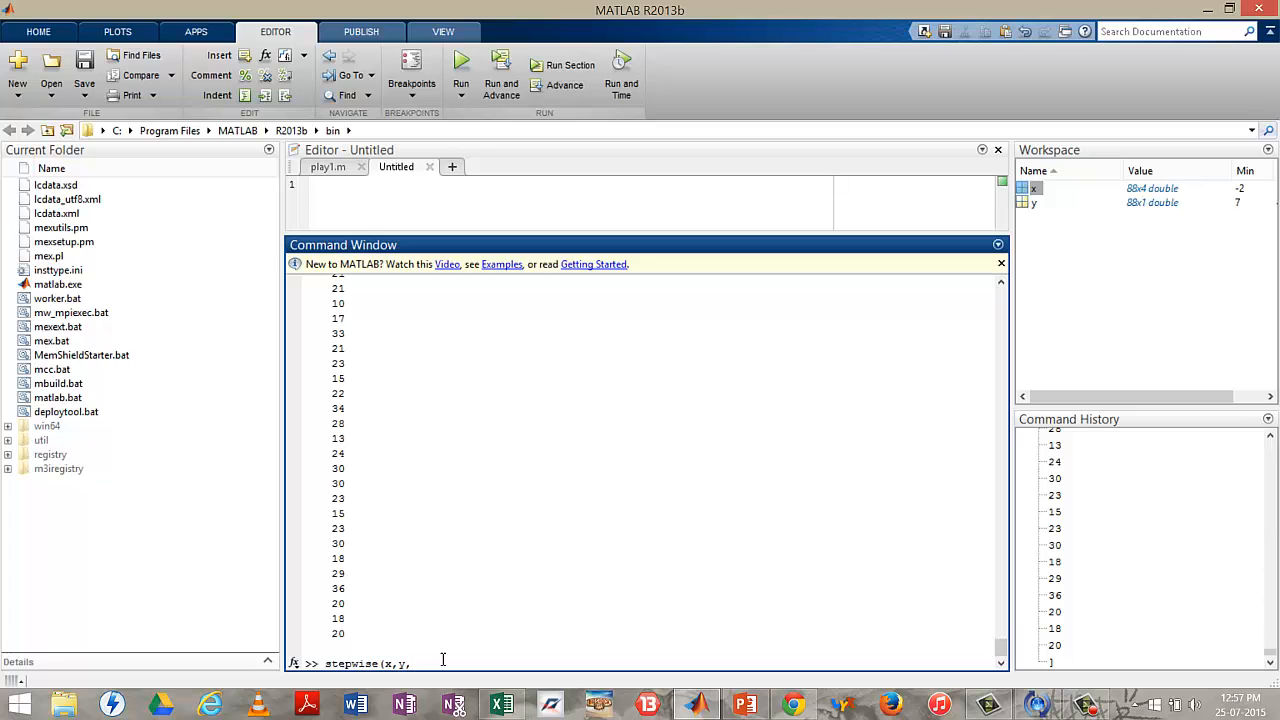
Switch to Excel and examine the P-values of the intercept, A, B and C in the Sheet2 regression output
left_click(501, 704)
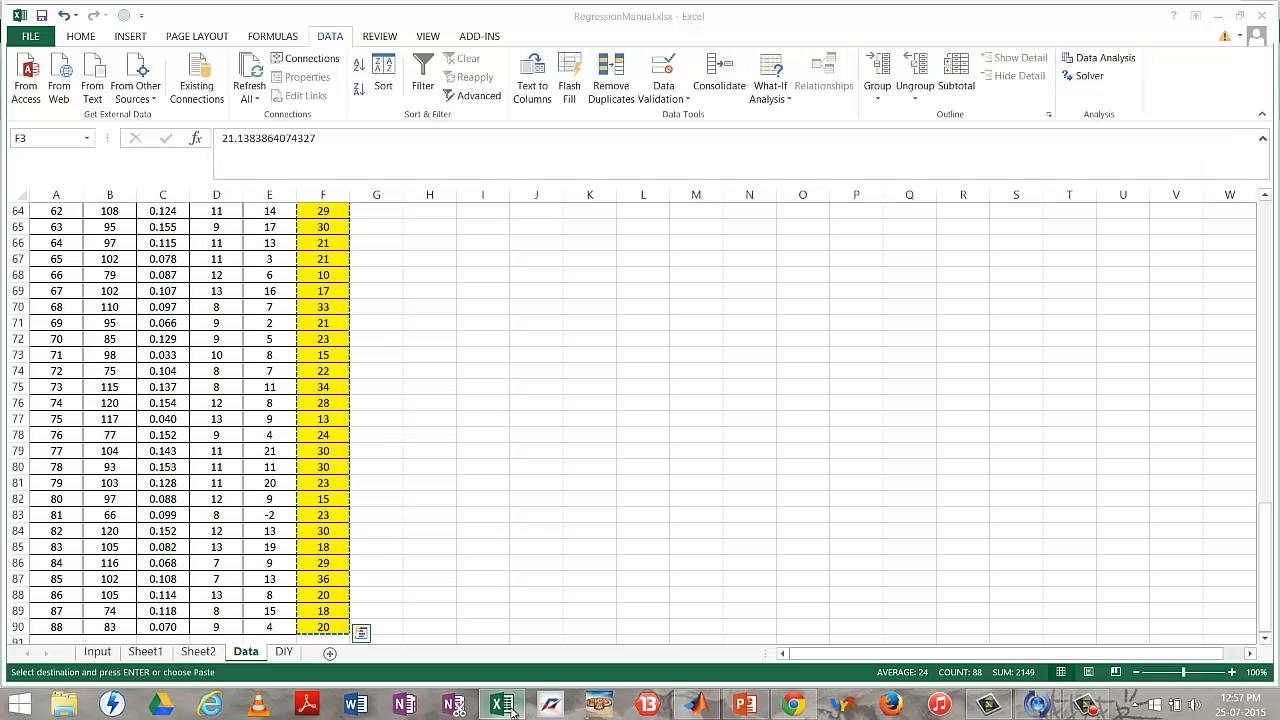
left_click(198, 651)
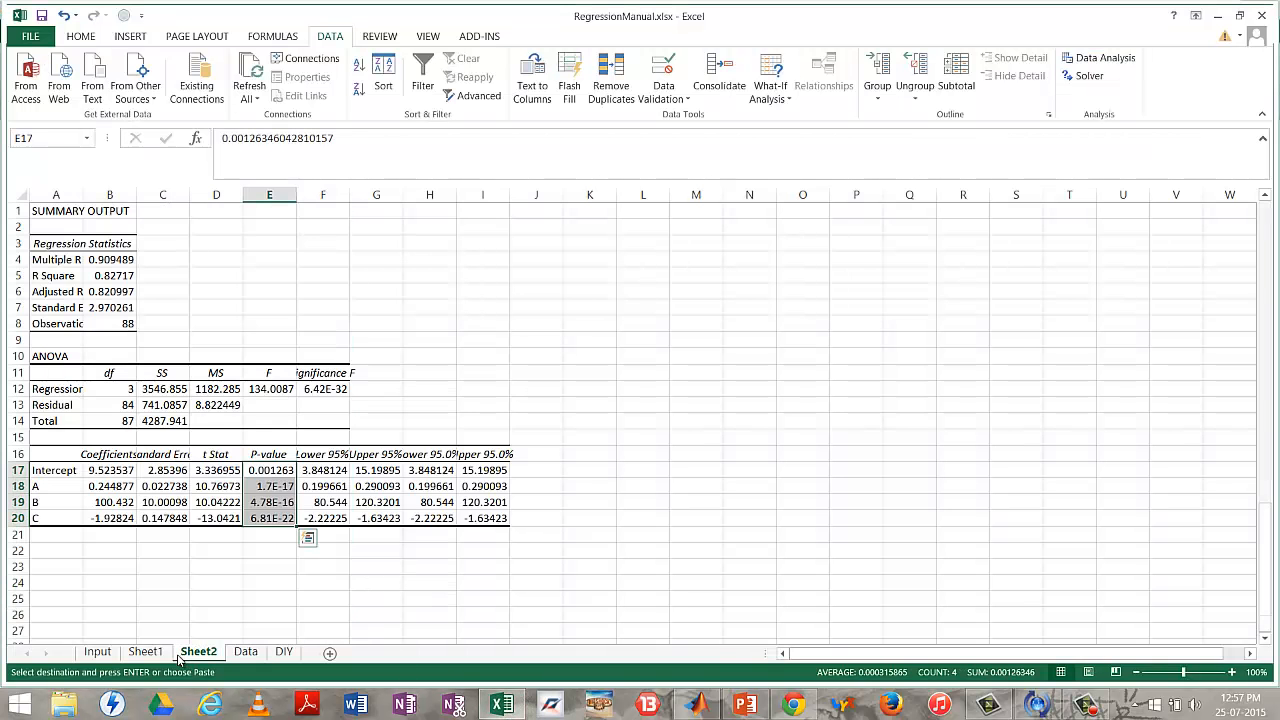
left_click_drag(272, 470, 272, 520)
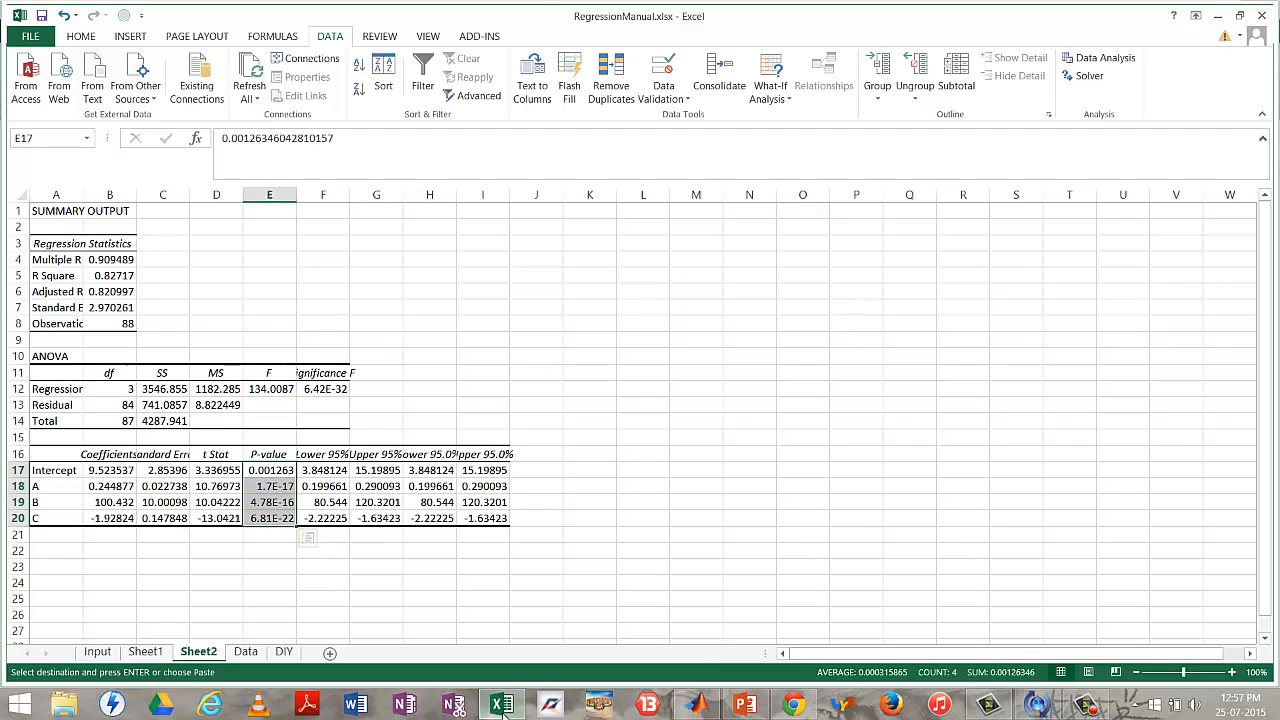
Switch to MATLAB, complete the command as stepwise(x,y) without further arguments, and run it
left_click(697, 705)
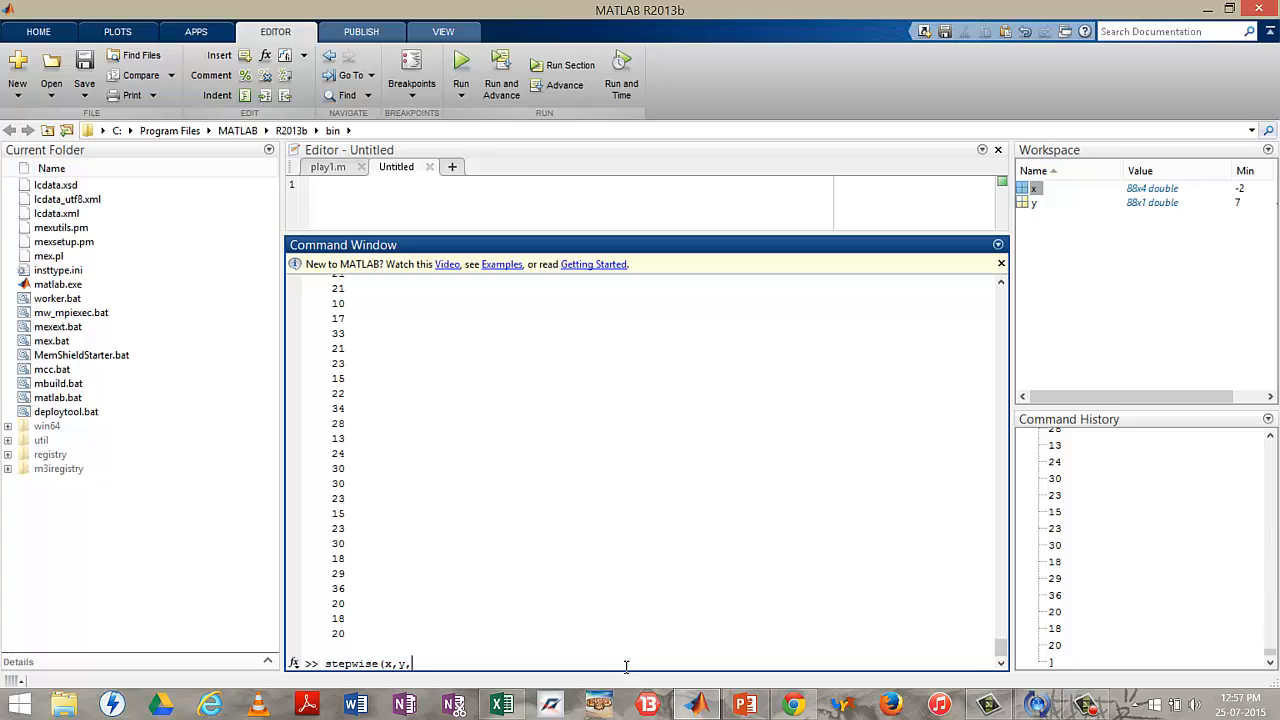
key("BackSpace")
type(")")
key("Return")
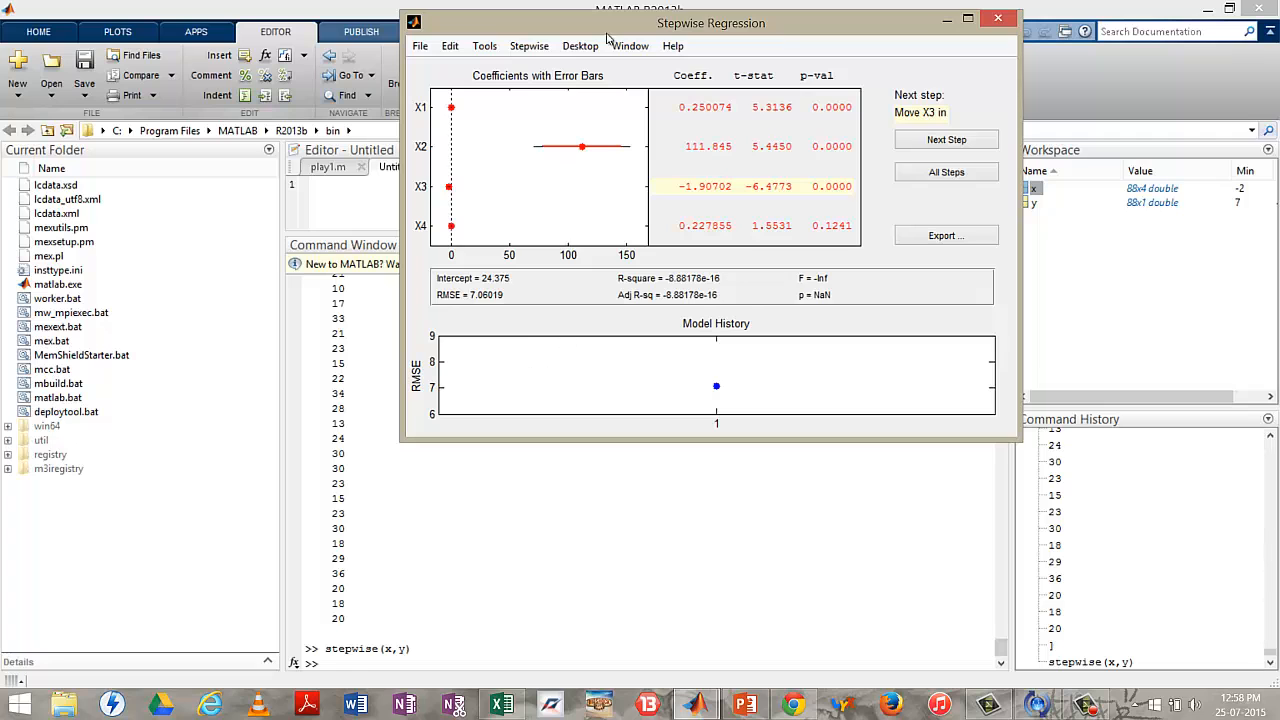
Reposition the Stepwise Regression window and bring X3, X1 and X2 into the model one after another
left_click_drag(640, 27, 541, 137)
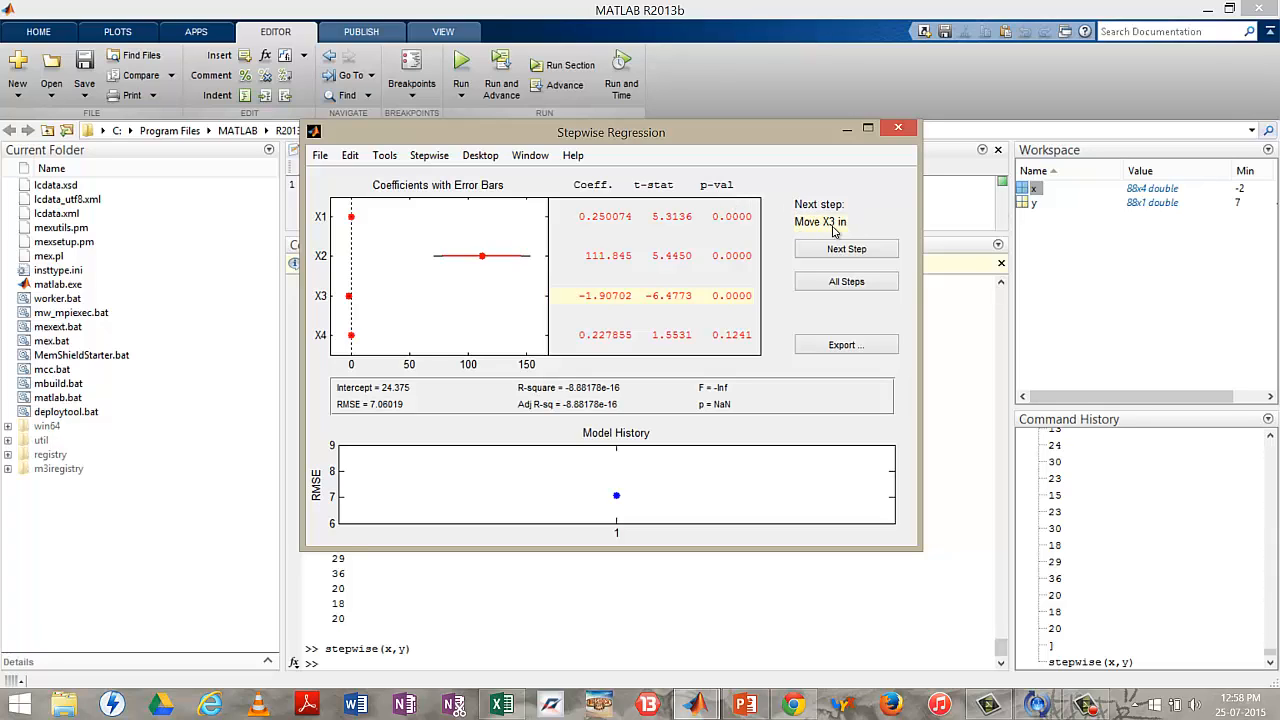
left_click(349, 298)
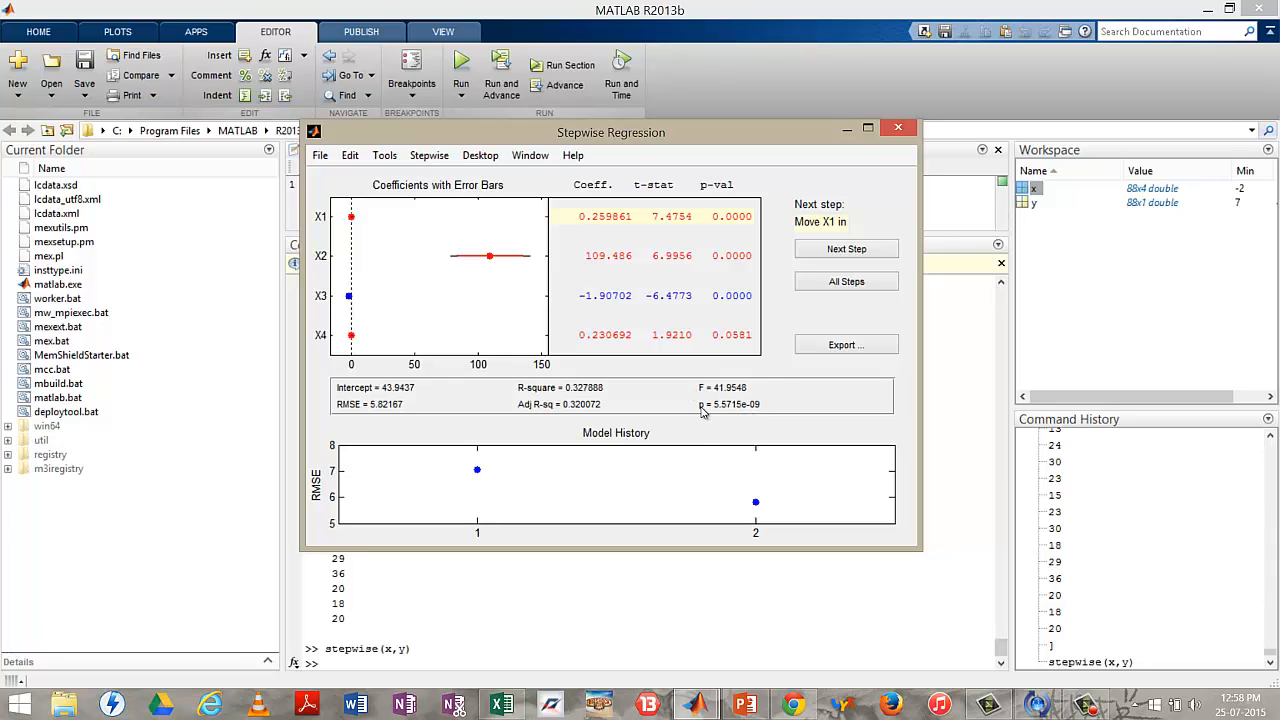
left_click(352, 221)
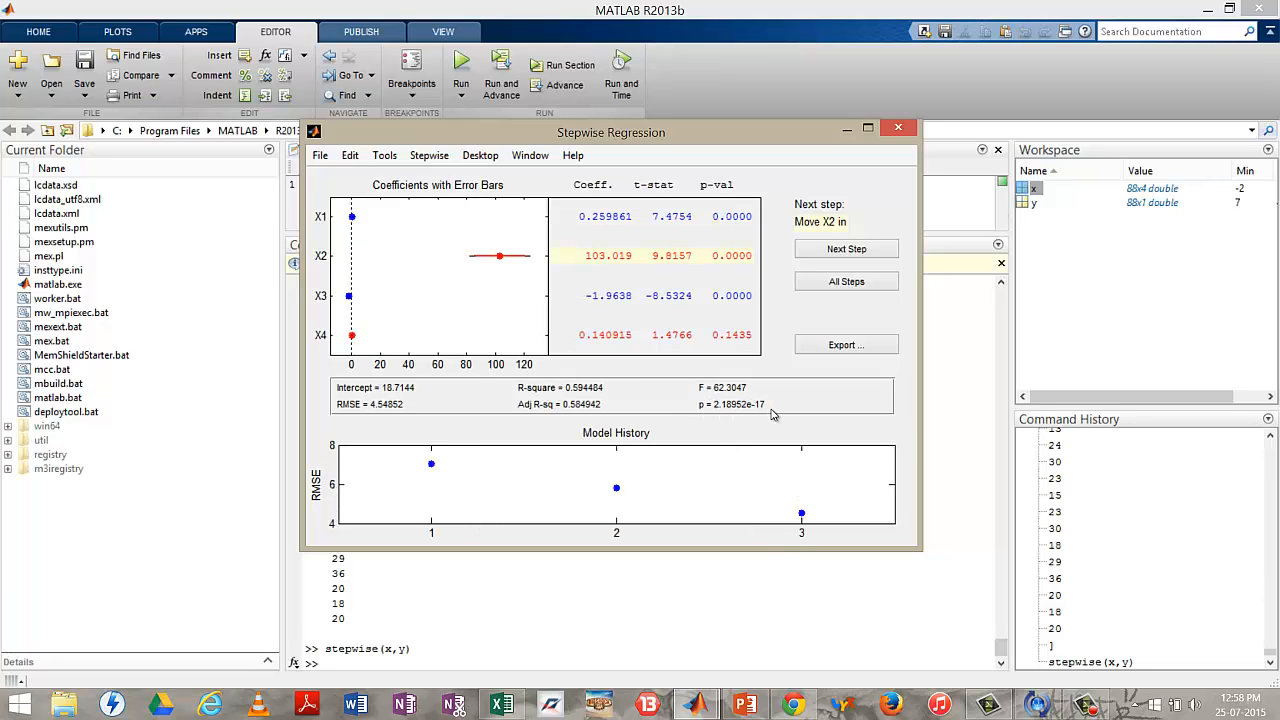
left_click(501, 260)
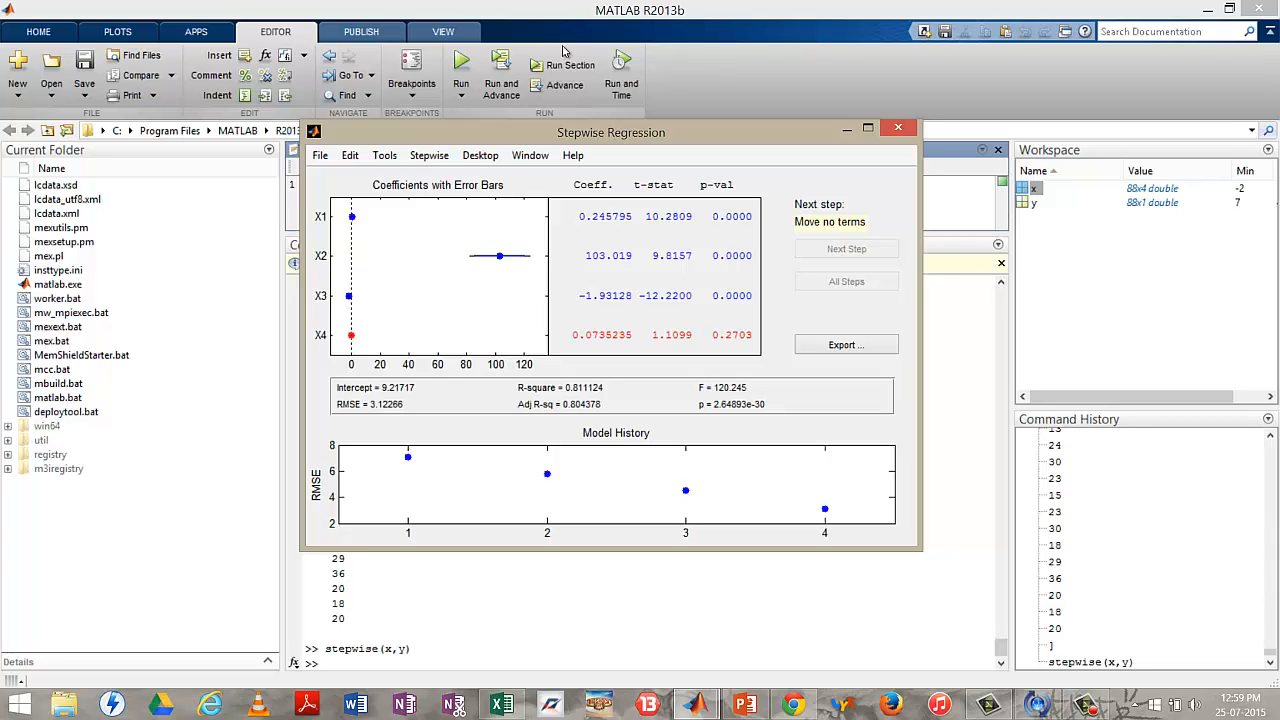
Try adding X4 to the stepwise model, compare the fit statistics, and take X4 out again
left_click(351, 336)
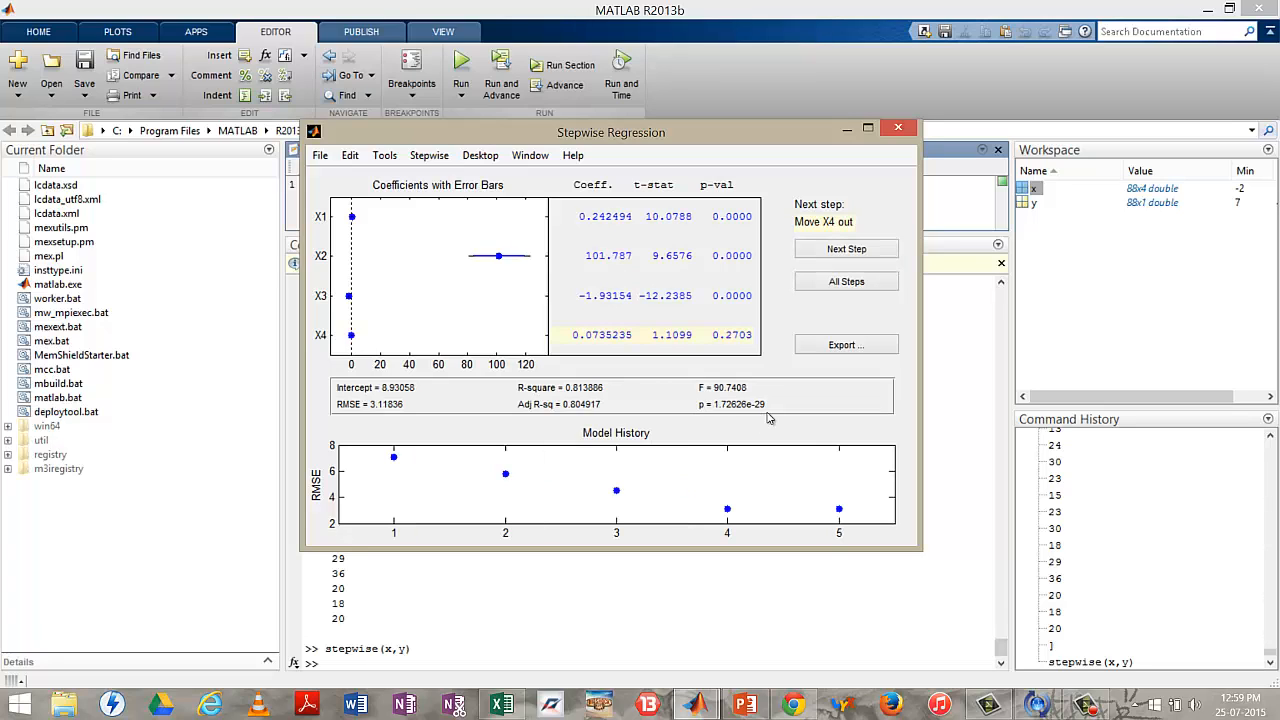
left_click(351, 336)
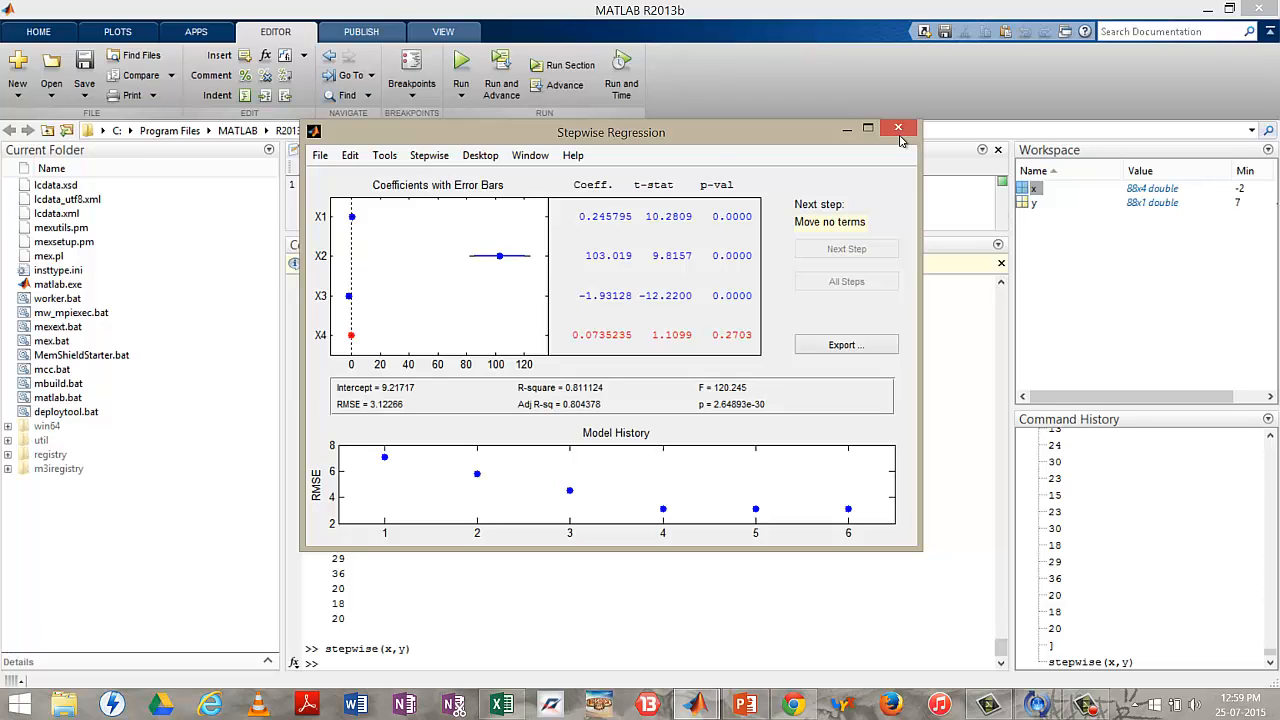
Switch to PowerPoint and return to the regression outline slide with nothing selected on it
left_click(743, 706)
left_click(1121, 547)
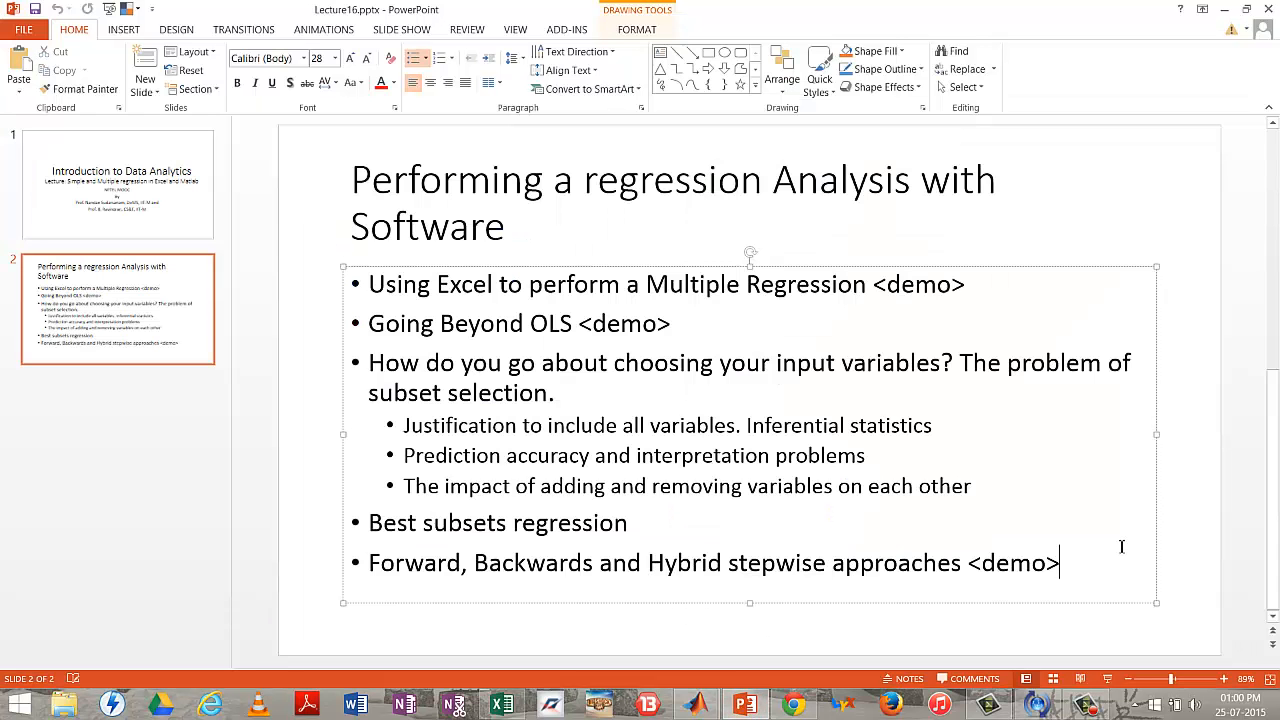
left_click(1176, 545)
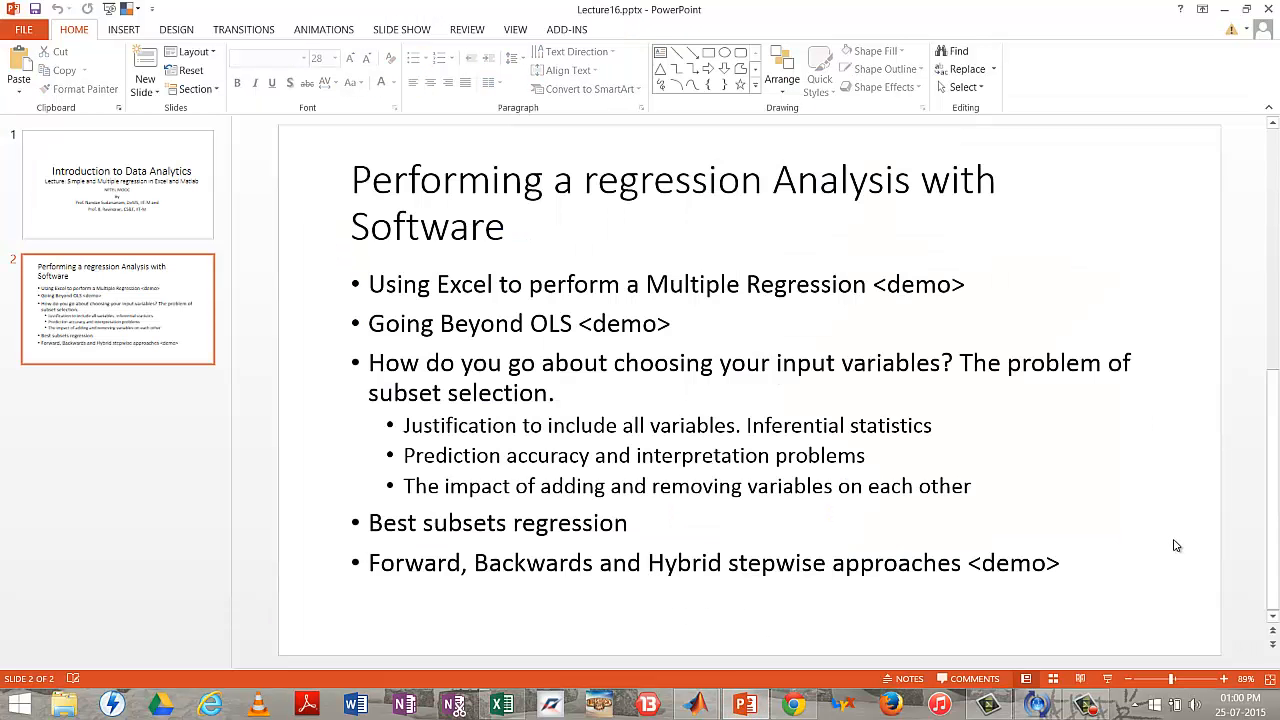